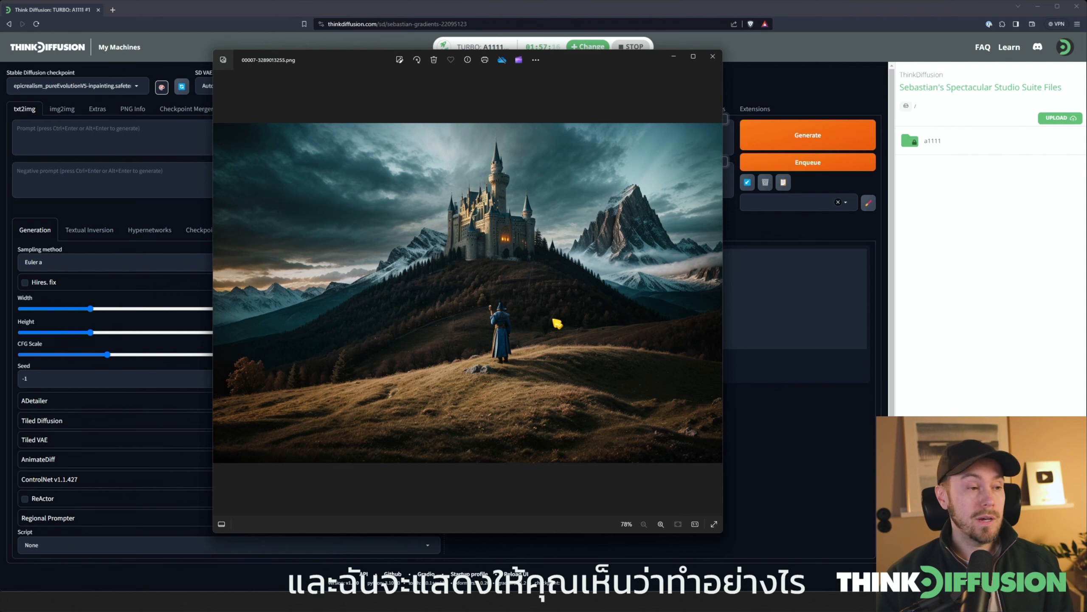
# Examine the detail of the wizard figure and the castle in the opened image up close
pyautogui.scroll(10, 509, 326)
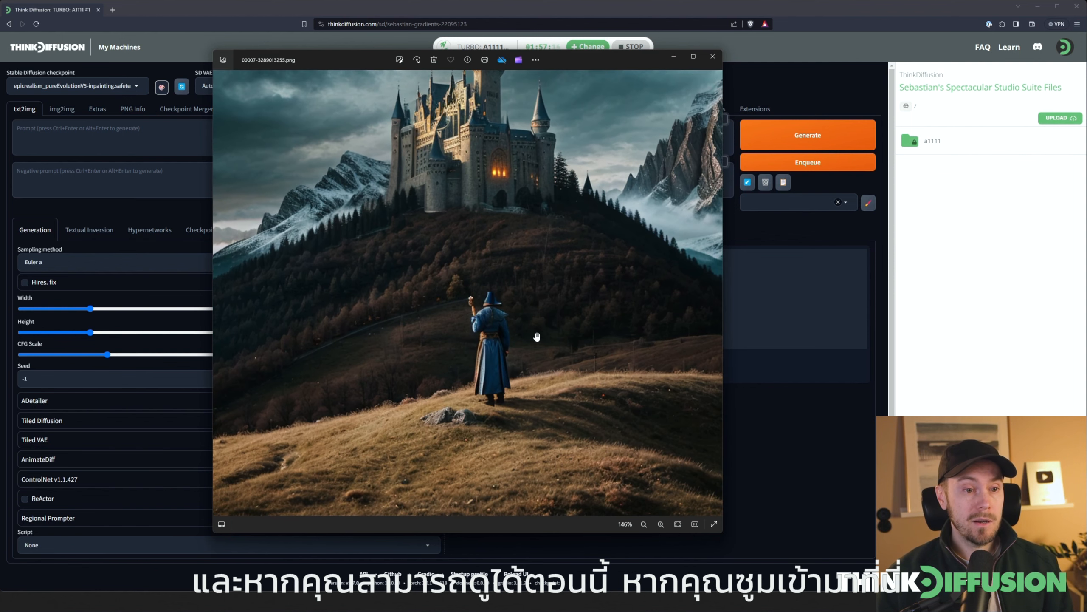
pyautogui.scroll(-2, 503, 331)
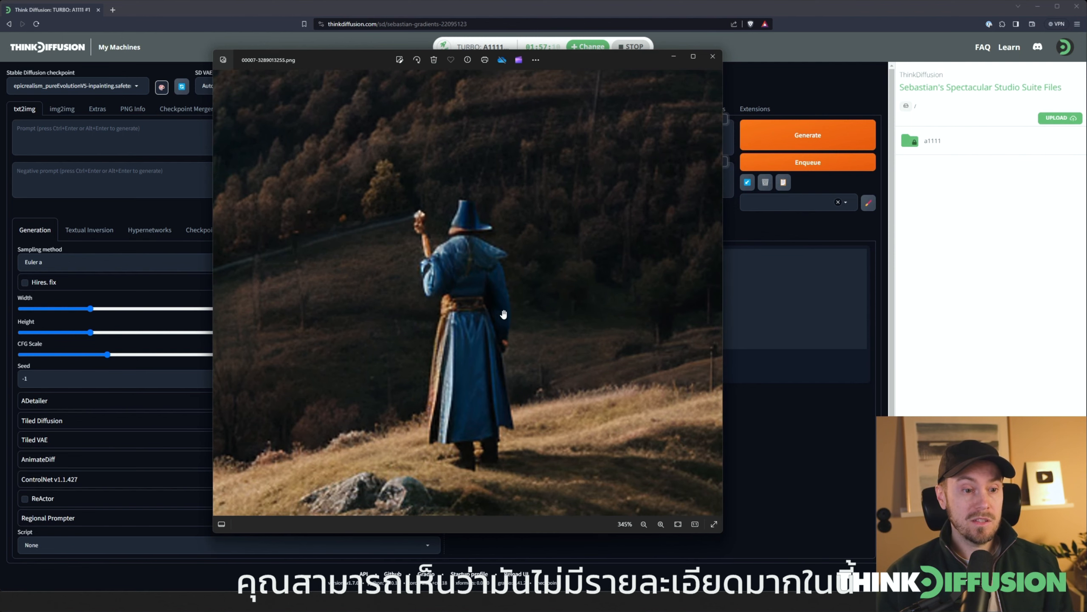
pyautogui.scroll(-7, 512, 270)
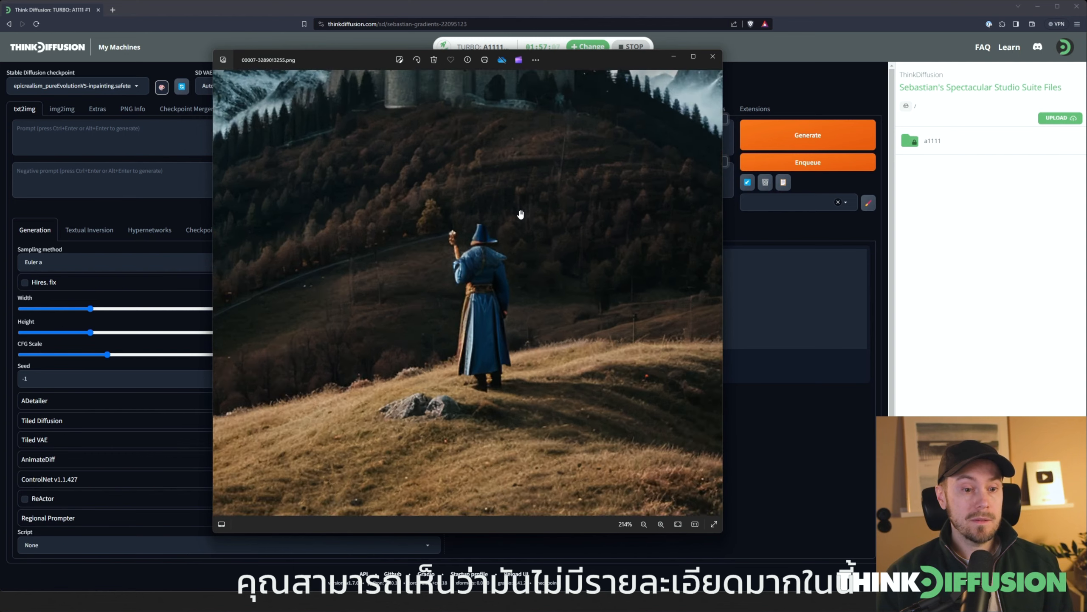
pyautogui.moveTo(447, 248); pyautogui.dragTo(462, 252)
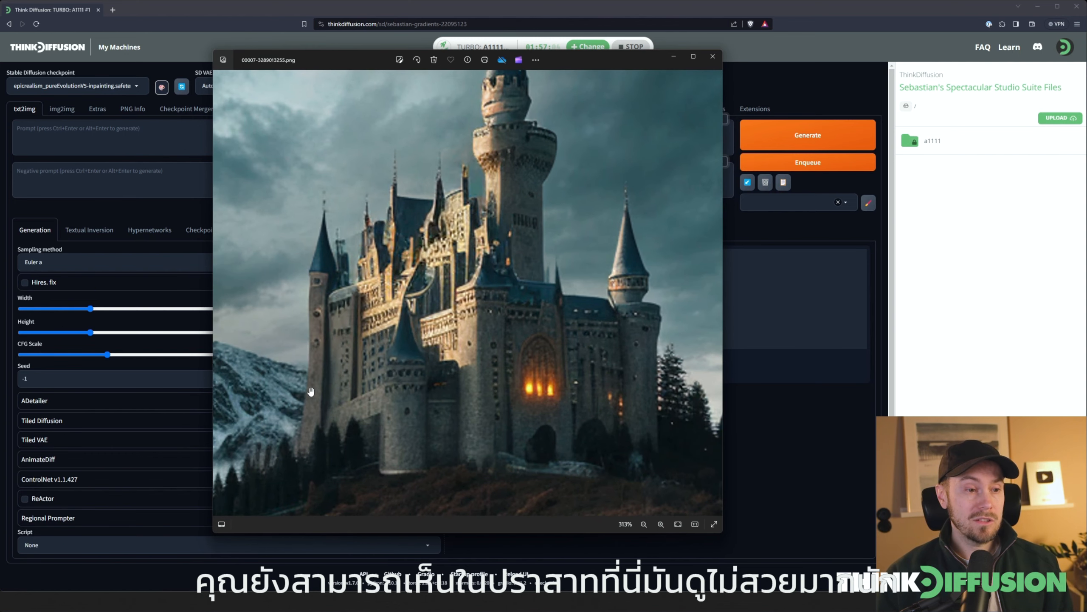
pyautogui.scroll(-12, 532, 309)
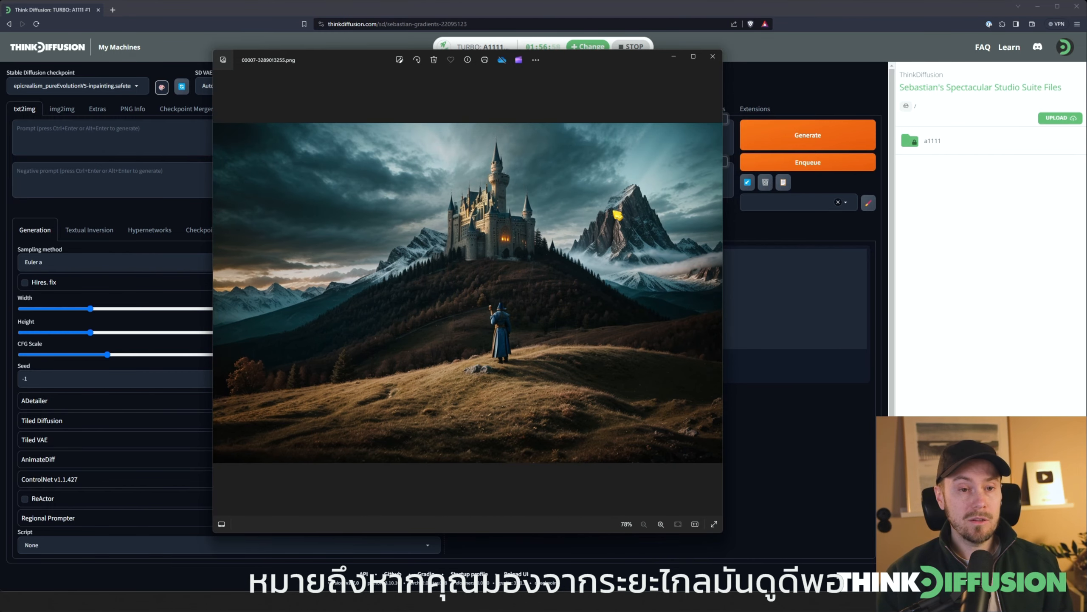
pyautogui.scroll(10, 500, 214)
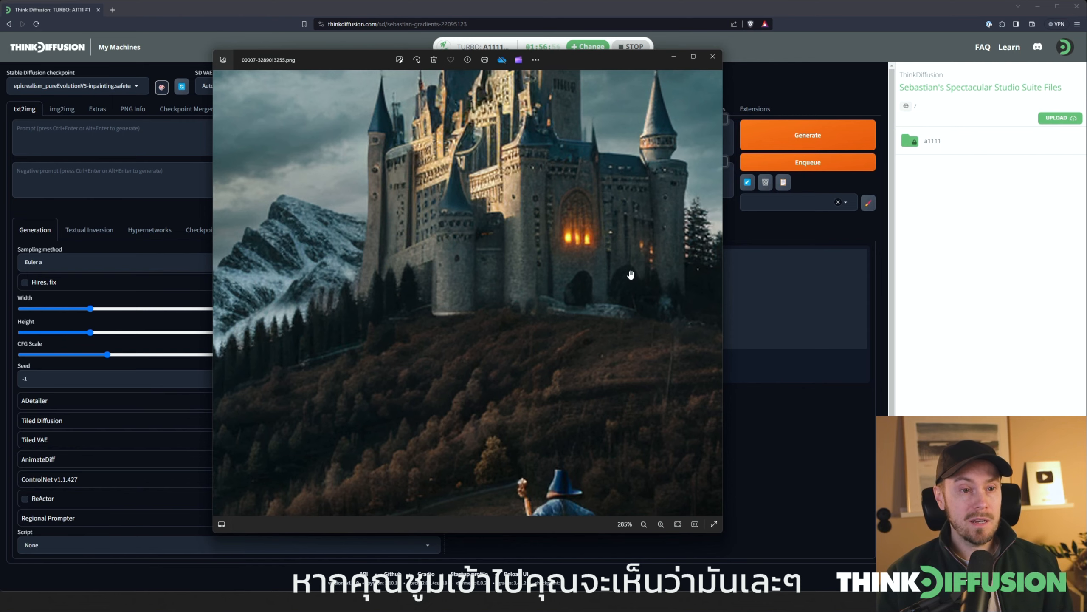
pyautogui.scroll(-8, 631, 275)
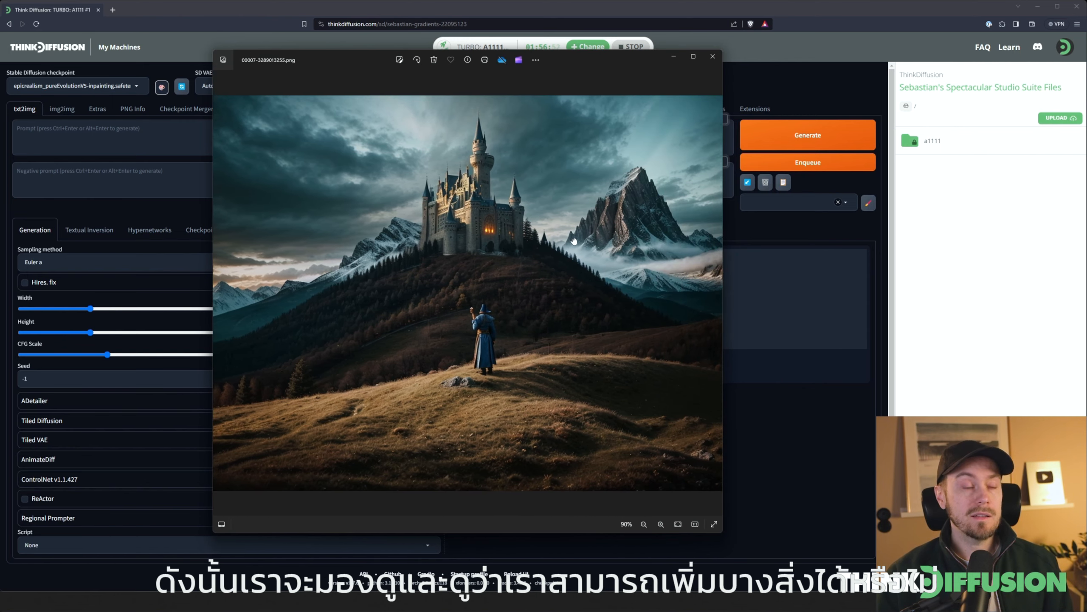
pyautogui.scroll(8, 669, 153)
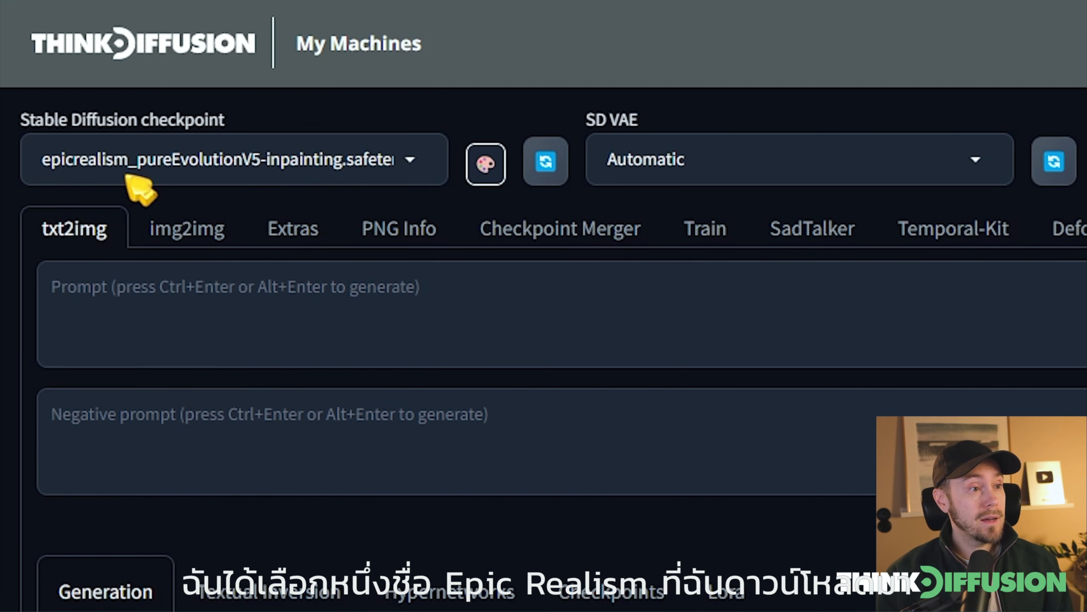
# Filter the Stable Diffusion checkpoints for inpainting models and select epicrealism_pureEvolutionV5-inpainting.safetensors
pyautogui.click(257, 169)
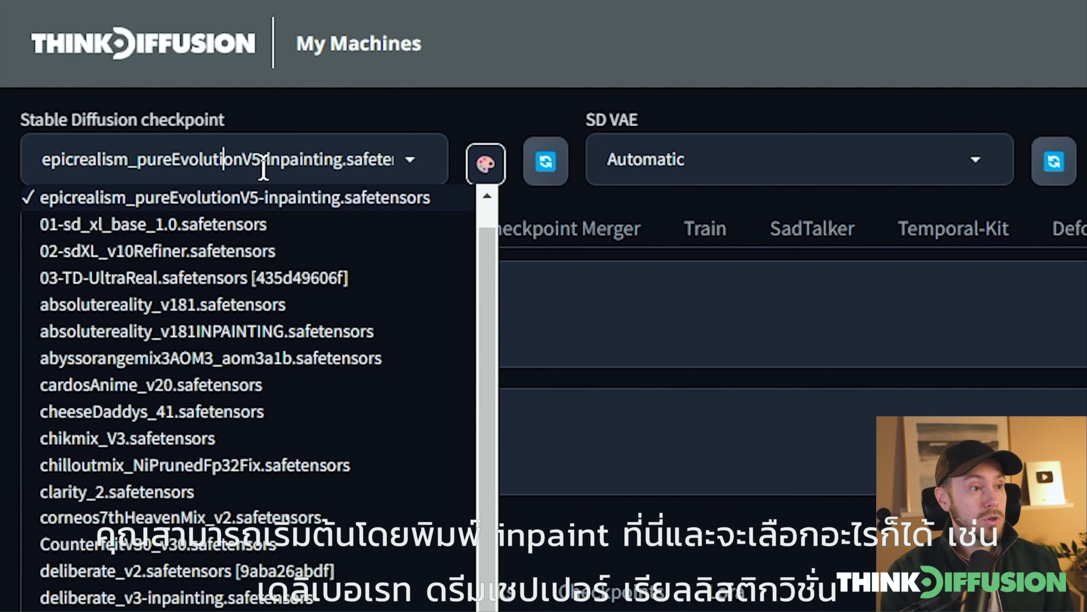
pyautogui.hotkey('ctrl', 'a')
pyautogui.write('inpai')
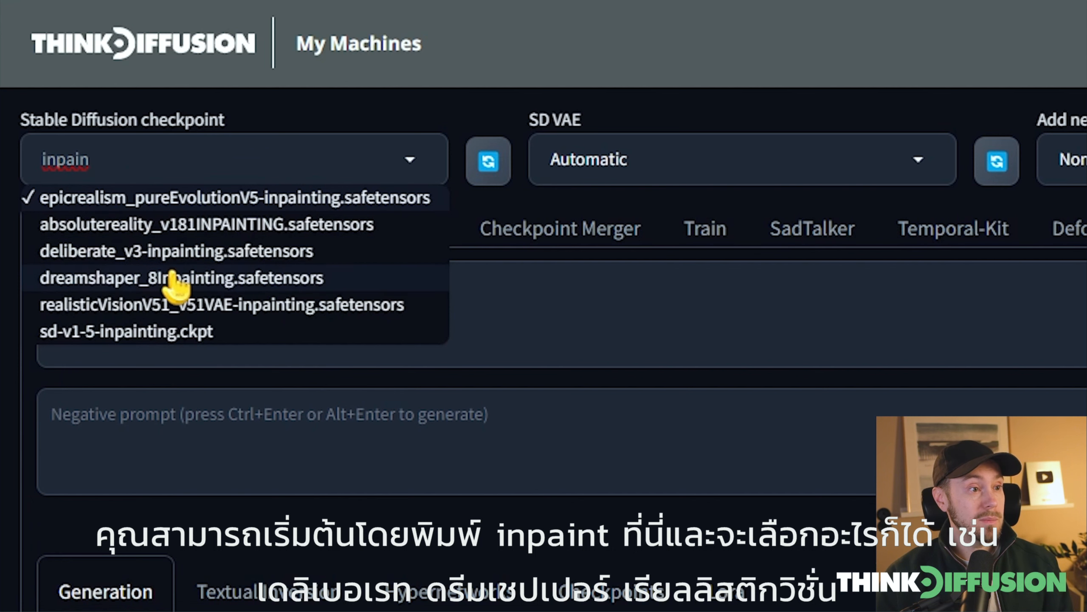
pyautogui.click(148, 200)
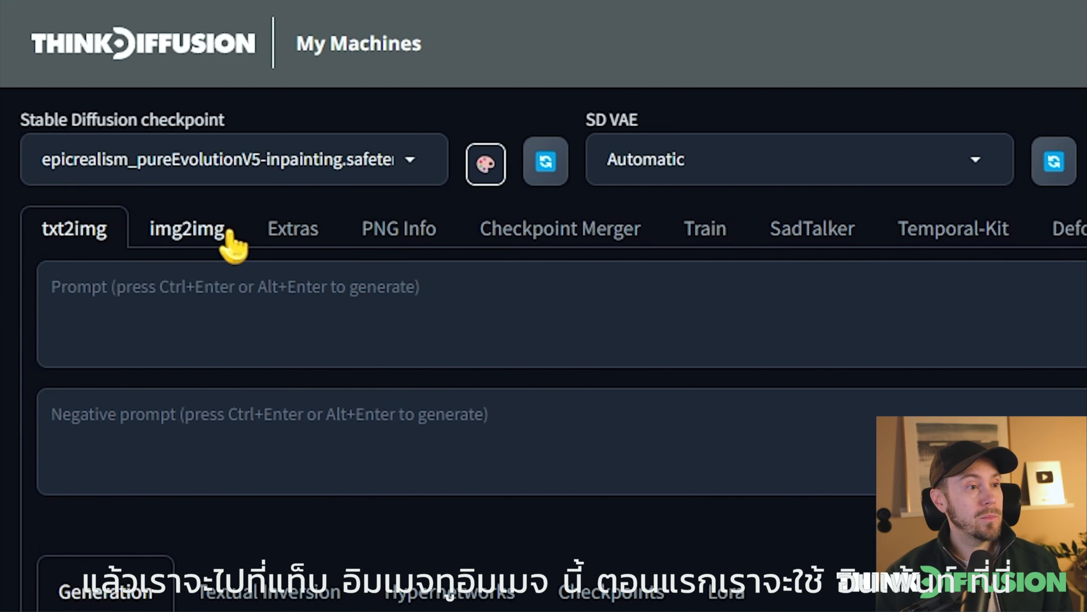
# Load the castle and wizard image into the img2img Inpaint canvas
pyautogui.click(195, 234)
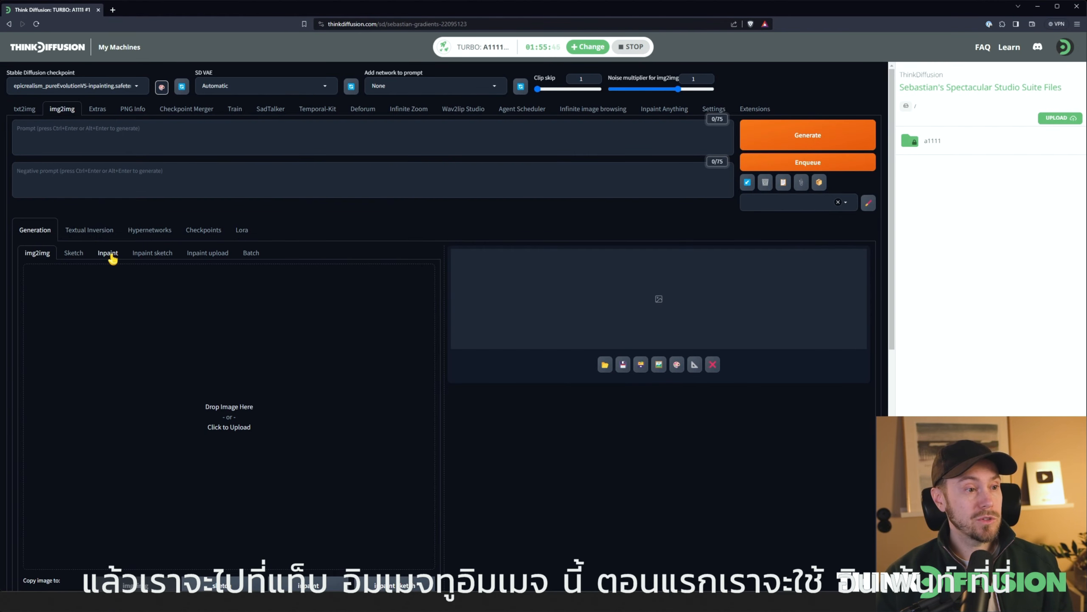
pyautogui.click(109, 256)
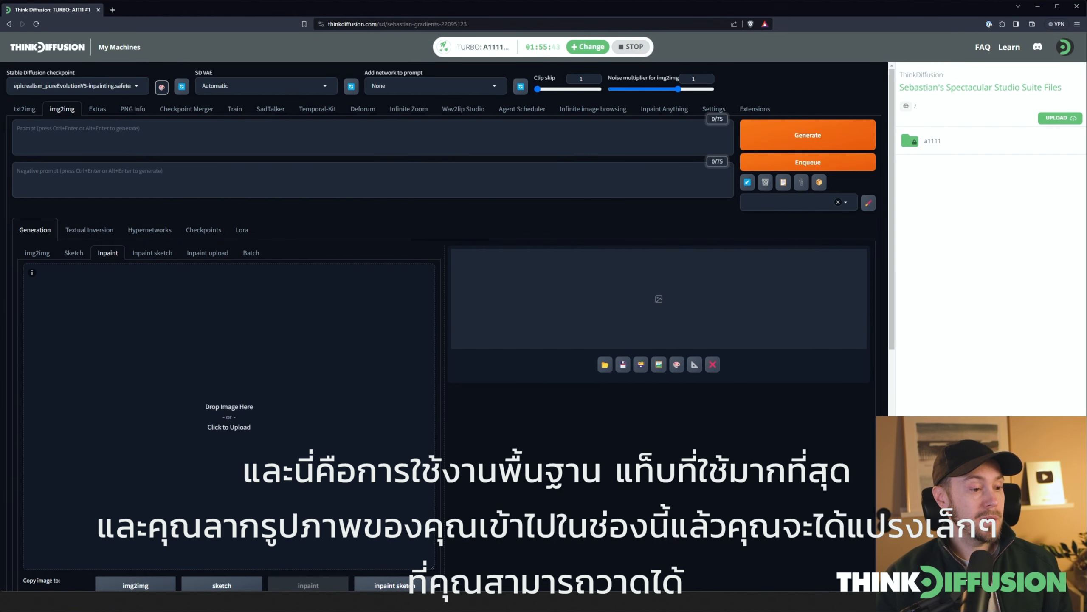
pyautogui.moveTo(214, 418); pyautogui.dragTo(218, 413)
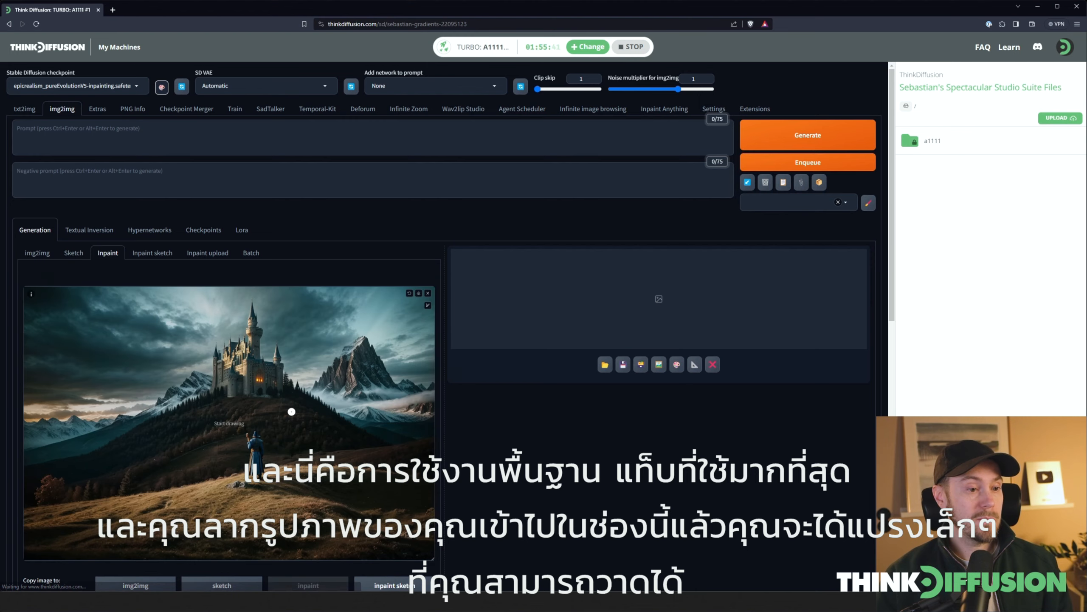
# Brush a rough trial mask over the castle and erase it
pyautogui.scroll(-1, 488, 434)
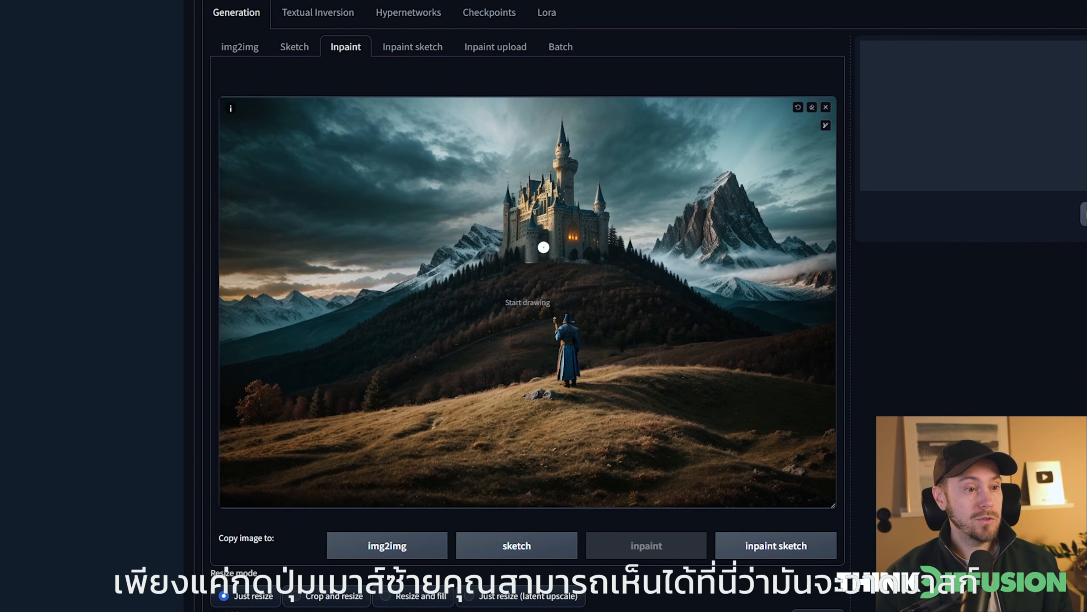
pyautogui.moveTo(533, 251)
pyautogui.mouseDown()
pyautogui.moveTo(552, 259)
pyautogui.moveTo(569, 151)
pyautogui.moveTo(581, 227)
pyautogui.moveTo(562, 240)
pyautogui.mouseUp()
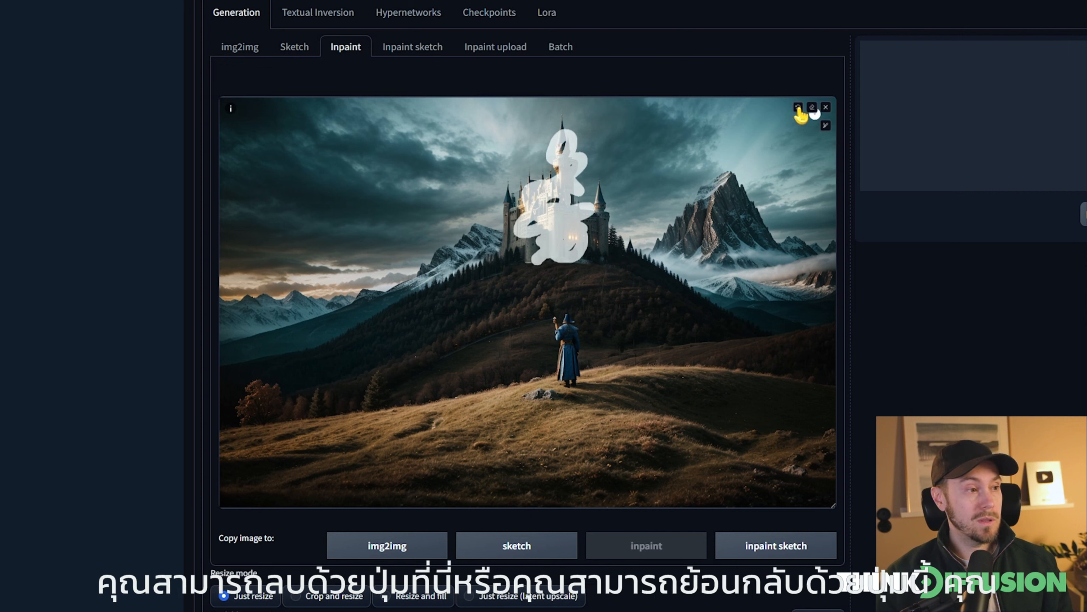
pyautogui.click(812, 108)
# Mask the entire castle on the enlarged canvas, using a smaller brush for the spires, and return the canvas to normal size
pyautogui.click(827, 126)
pyautogui.moveTo(783, 126); pyautogui.dragTo(778, 128)
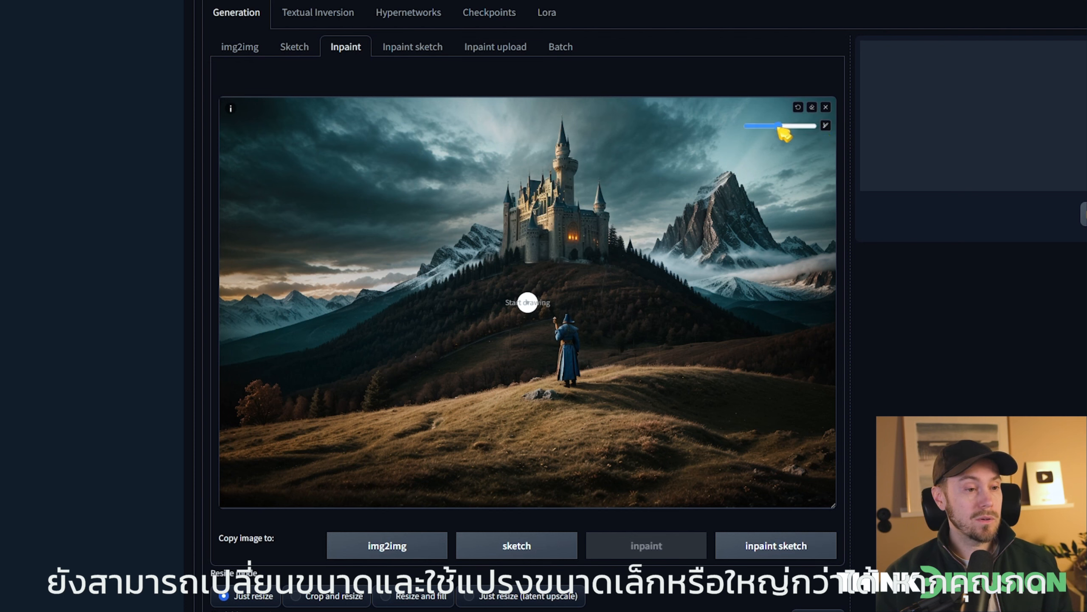
pyautogui.press('s')
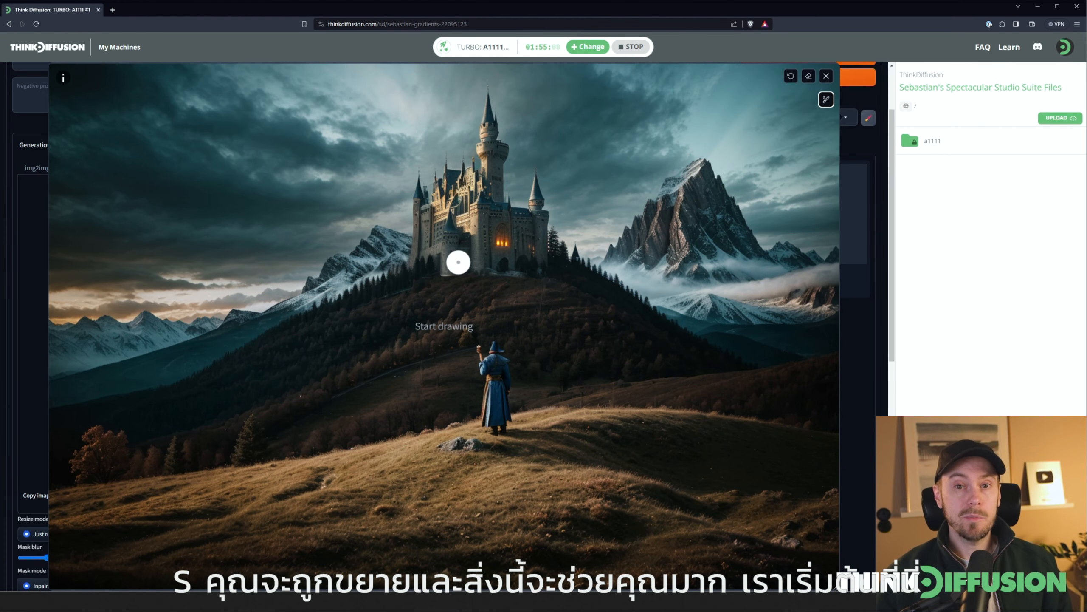
pyautogui.moveTo(447, 270)
pyautogui.mouseDown()
pyautogui.moveTo(429, 256)
pyautogui.moveTo(422, 189)
pyautogui.moveTo(448, 166)
pyautogui.moveTo(470, 163)
pyautogui.moveTo(495, 181)
pyautogui.moveTo(491, 204)
pyautogui.moveTo(427, 219)
pyautogui.moveTo(431, 209)
pyautogui.moveTo(431, 240)
pyautogui.moveTo(536, 211)
pyautogui.moveTo(490, 210)
pyautogui.moveTo(468, 229)
pyautogui.moveTo(501, 232)
pyautogui.moveTo(500, 249)
pyautogui.moveTo(511, 229)
pyautogui.moveTo(509, 248)
pyautogui.moveTo(540, 210)
pyautogui.mouseUp()
pyautogui.moveTo(826, 100)
pyautogui.moveTo(767, 100); pyautogui.dragTo(739, 100)
pyautogui.moveTo(487, 119); pyautogui.dragTo(489, 86)
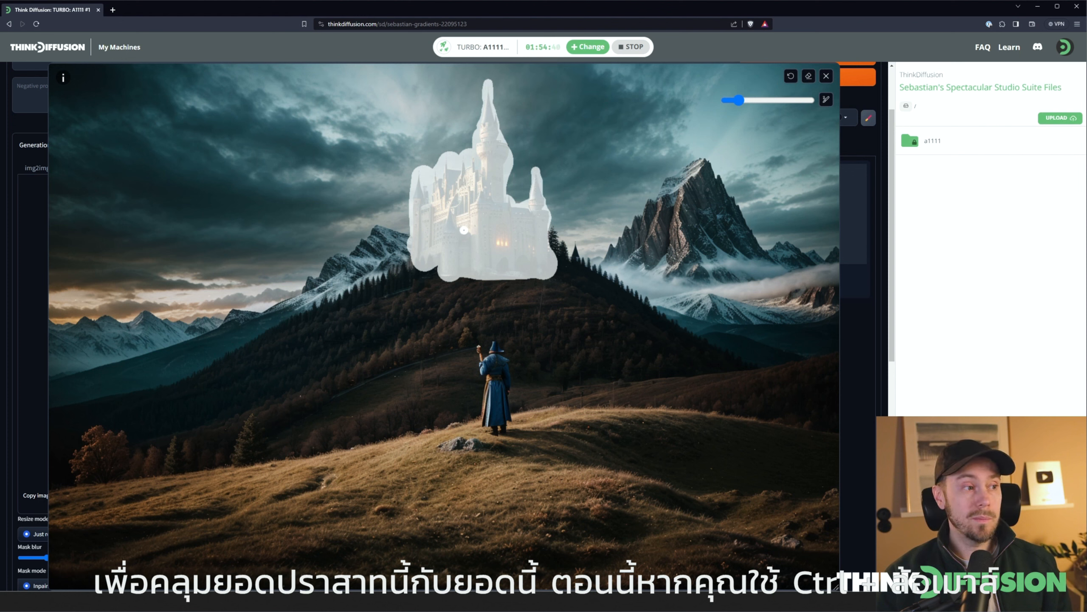
pyautogui.scroll(5, 444, 327)
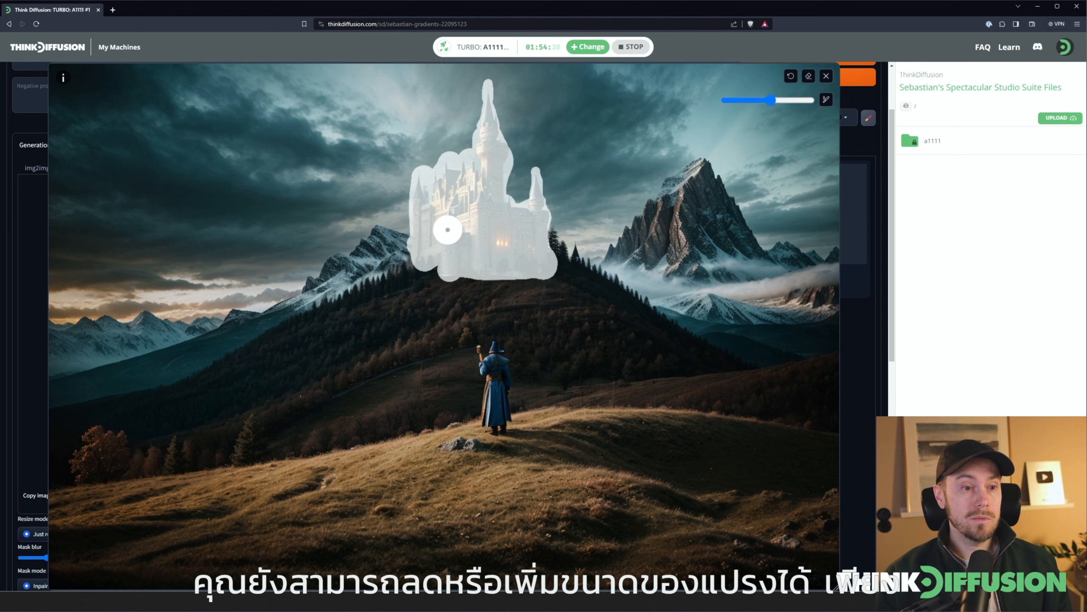
pyautogui.scroll(-2, 447, 229)
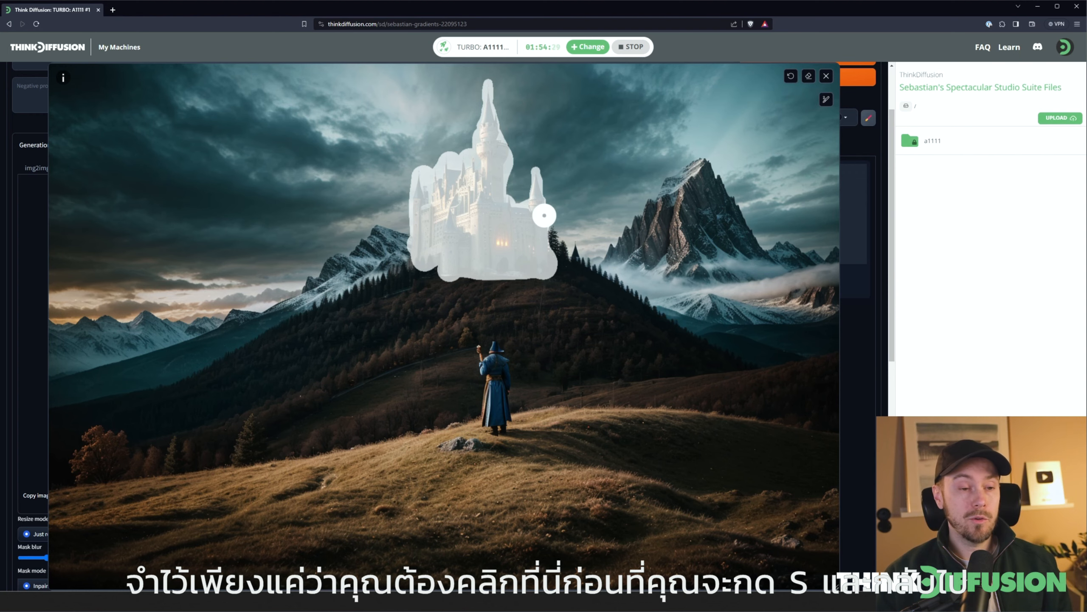
pyautogui.press('s')
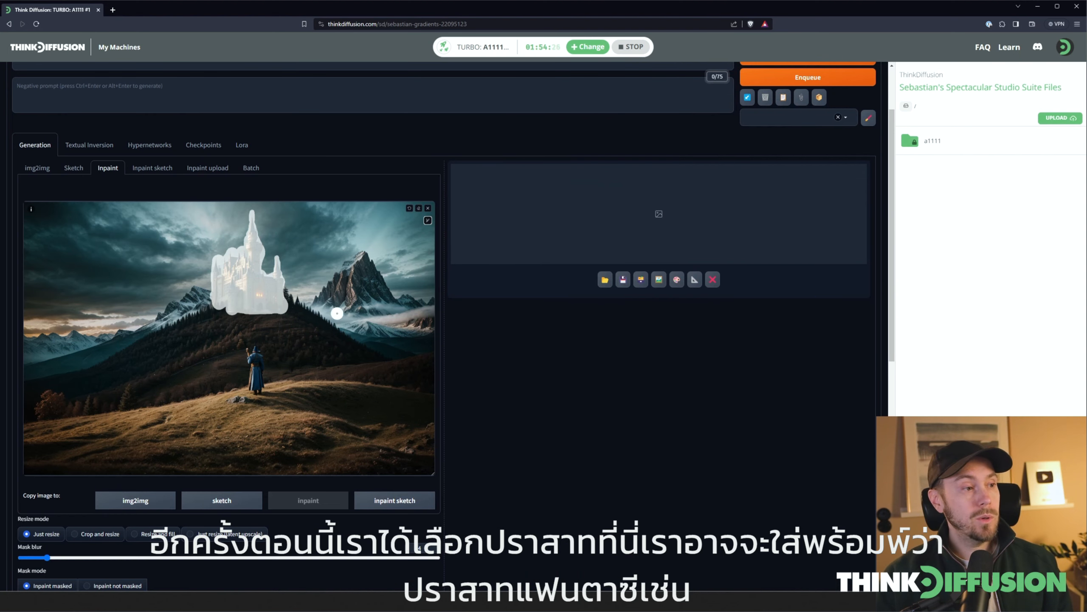
# Enter "fantasy castle" as the positive prompt
pyautogui.scroll(2, 428, 321)
pyautogui.click(97, 140)
pyautogui.write('fantasy castle')
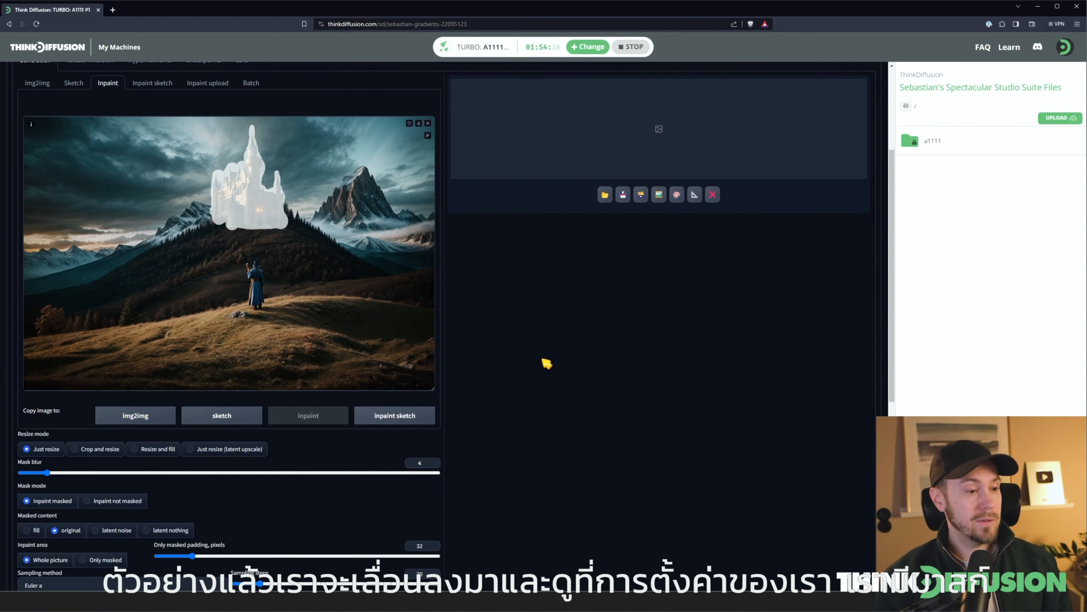
# Set the masked content to original, after trying latent noise, and the inpaint area to Only masked
pyautogui.scroll(-3, 546, 363)
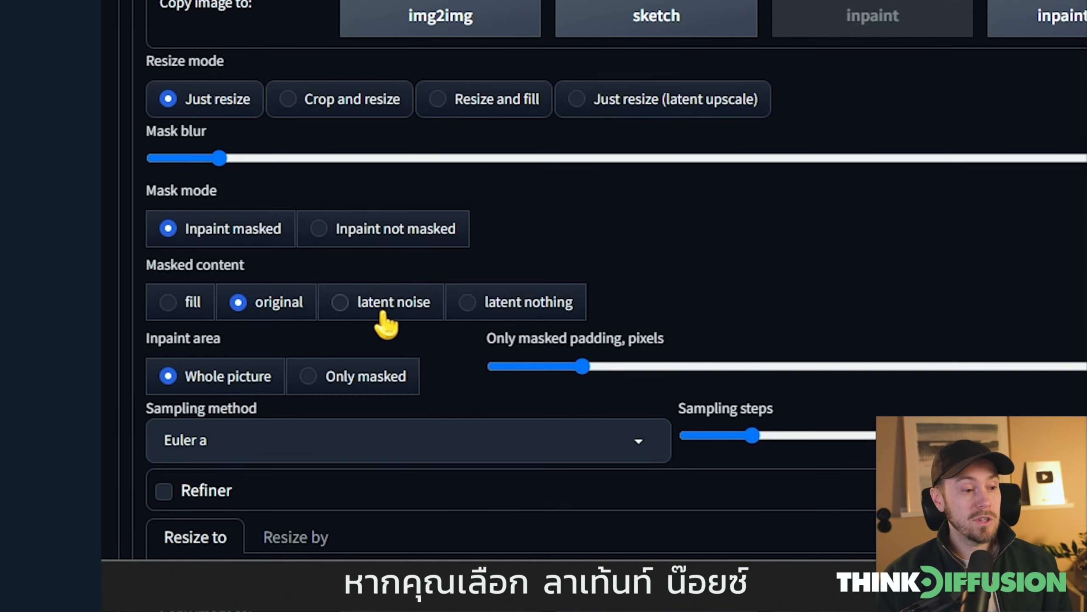
pyautogui.click(111, 488)
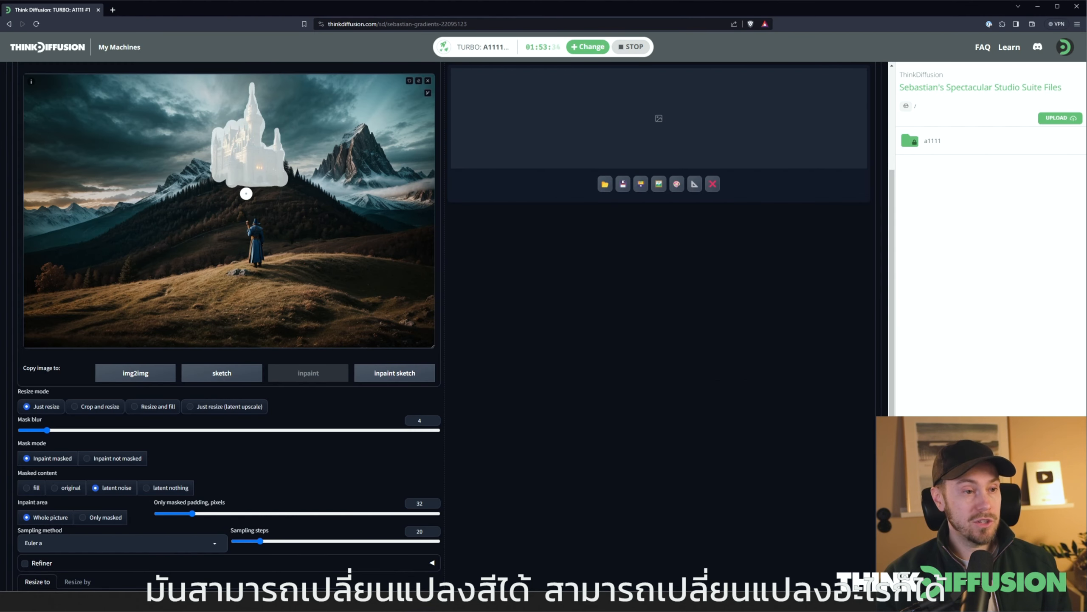
pyautogui.click(70, 489)
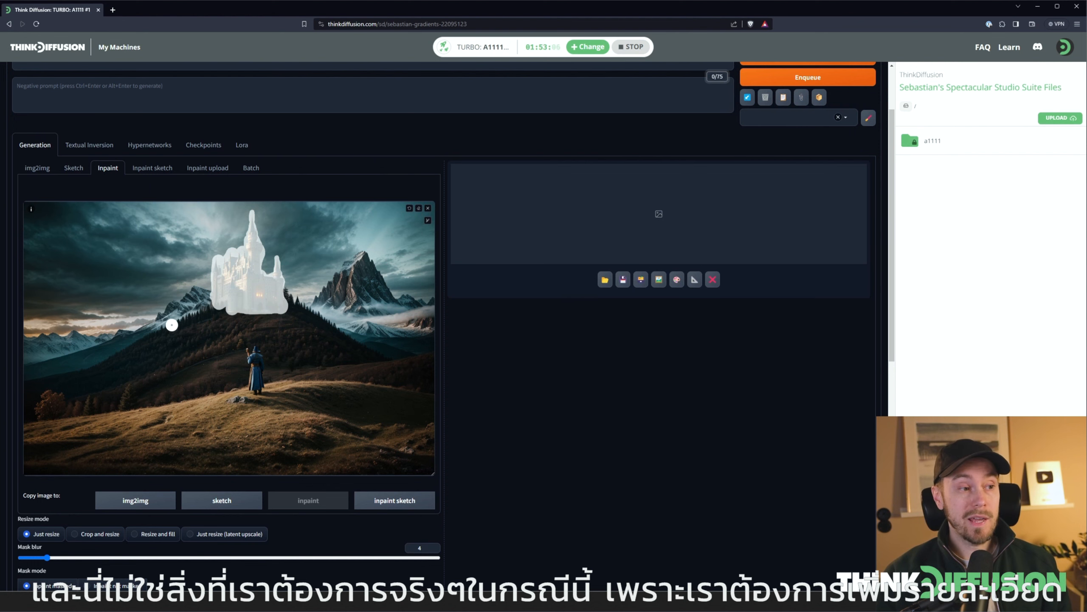
pyautogui.scroll(-10, 174, 322)
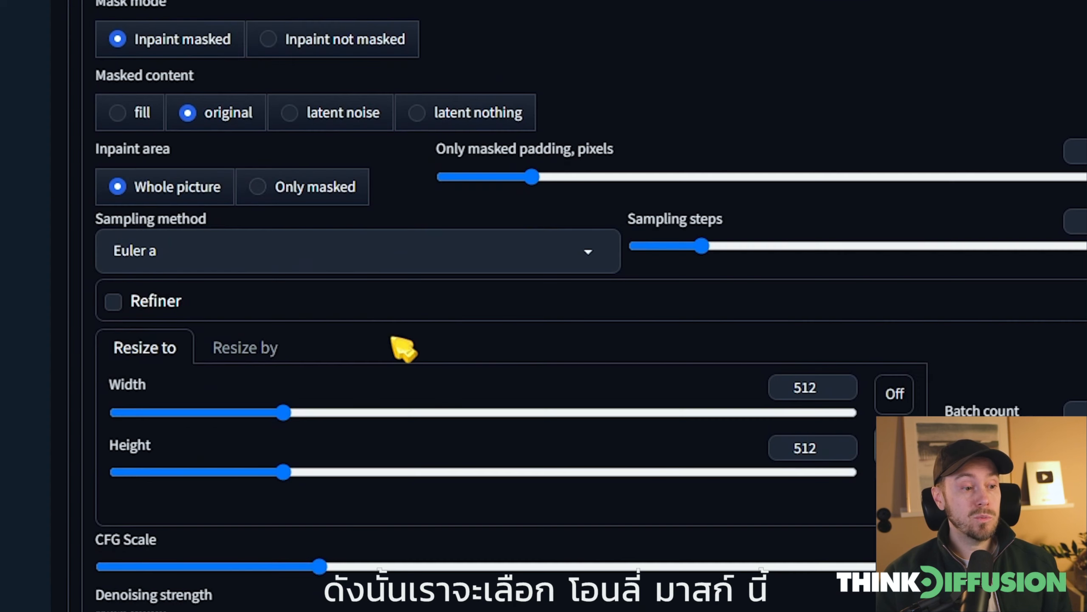
pyautogui.click(286, 188)
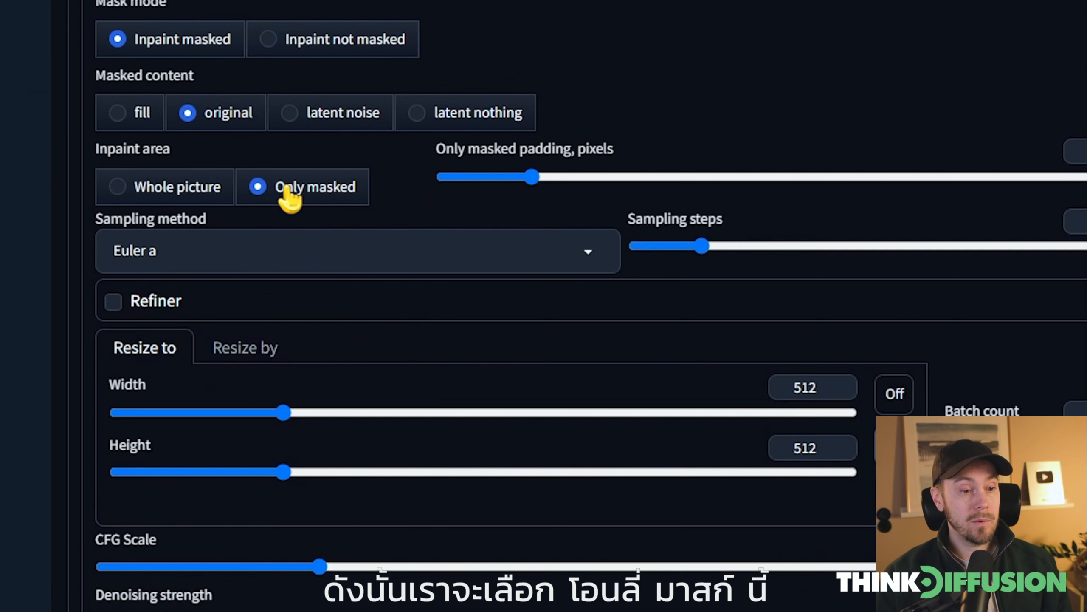
pyautogui.scroll(6, 369, 260)
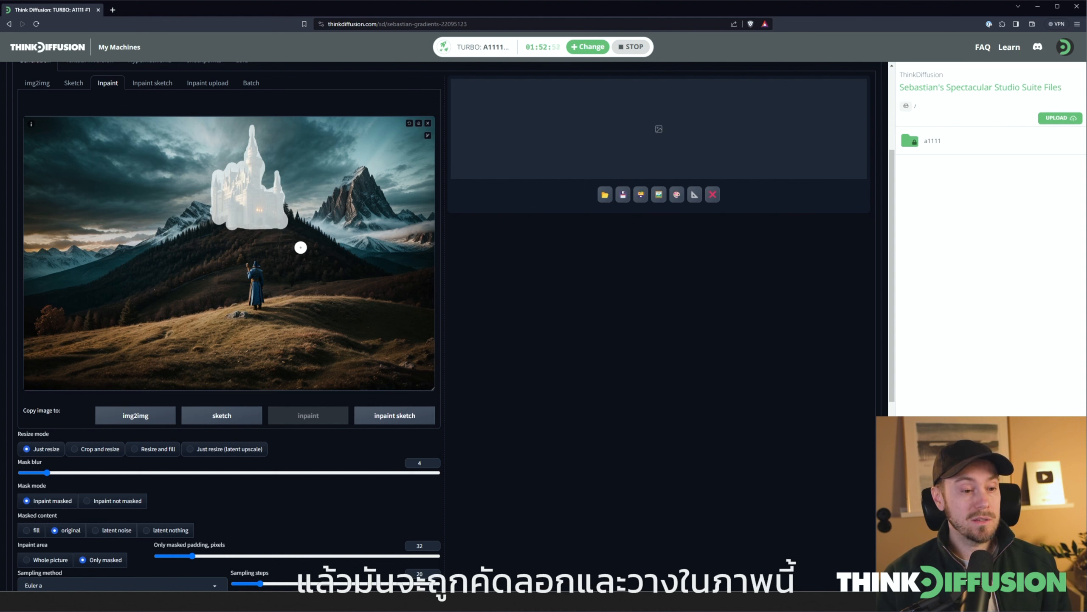
# Set the sampling steps to 50
pyautogui.scroll(-5, 635, 368)
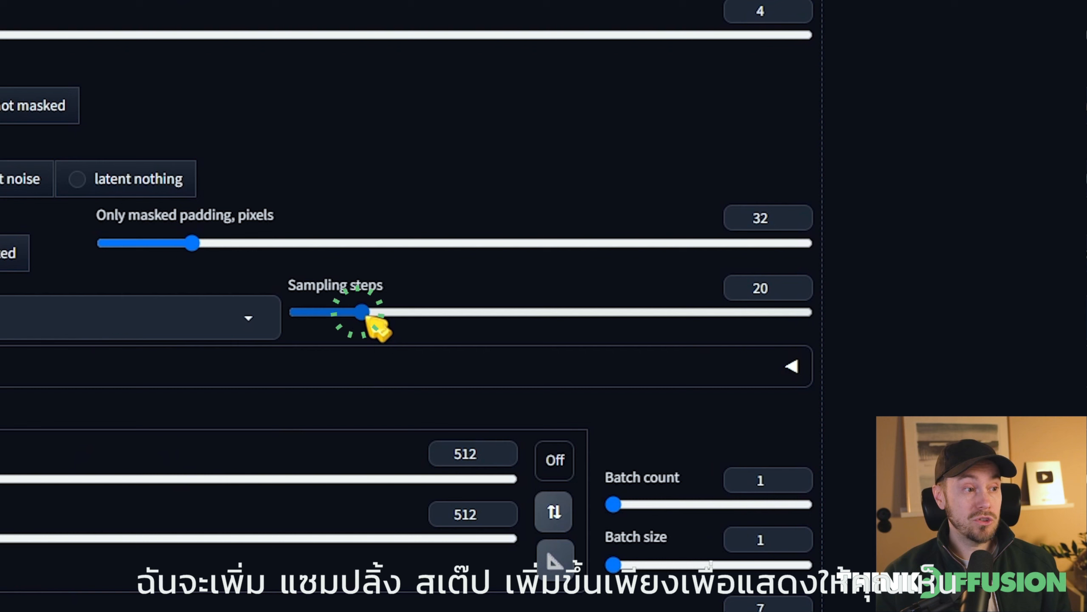
pyautogui.moveTo(261, 372); pyautogui.dragTo(298, 372)
pyautogui.moveTo(457, 317); pyautogui.dragTo(464, 318)
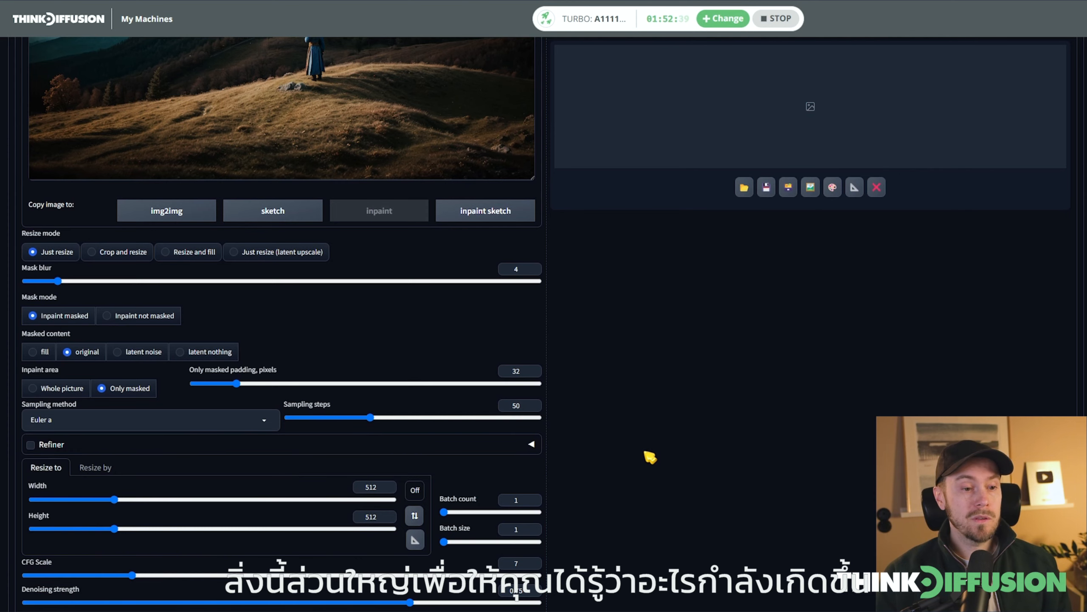
# Generate the inpainted castle image and open the result for a closer look
pyautogui.scroll(10, 650, 458)
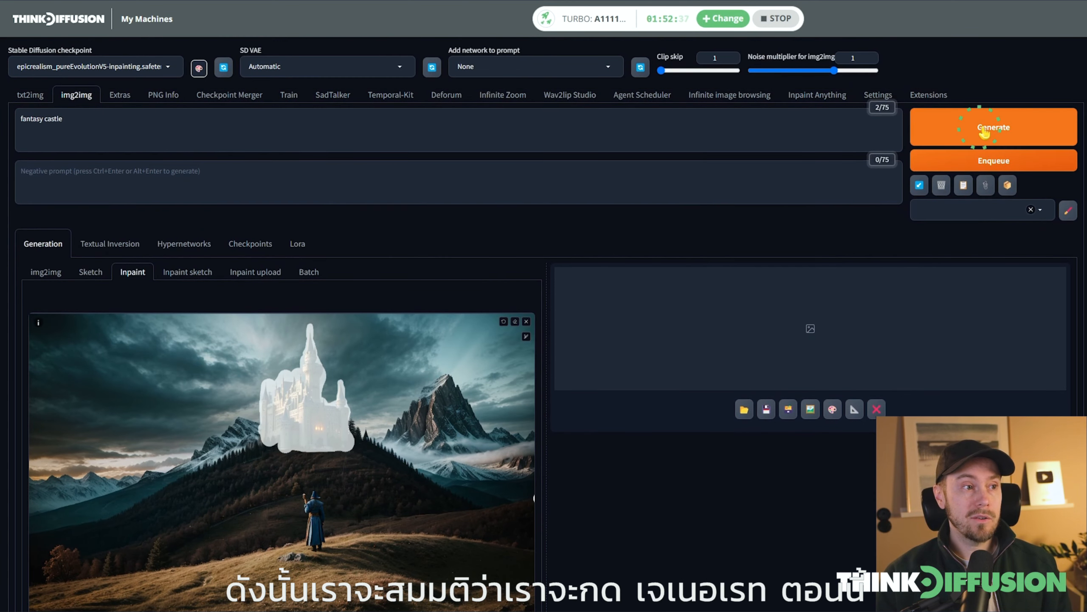
pyautogui.click(984, 133)
pyautogui.scroll(-3, 878, 348)
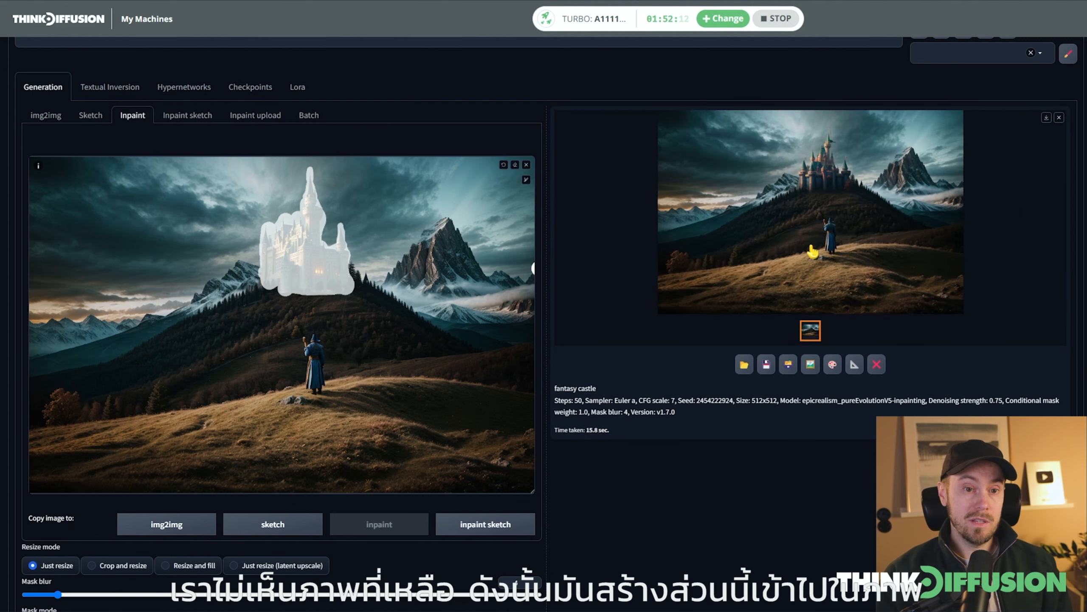
pyautogui.click(882, 259)
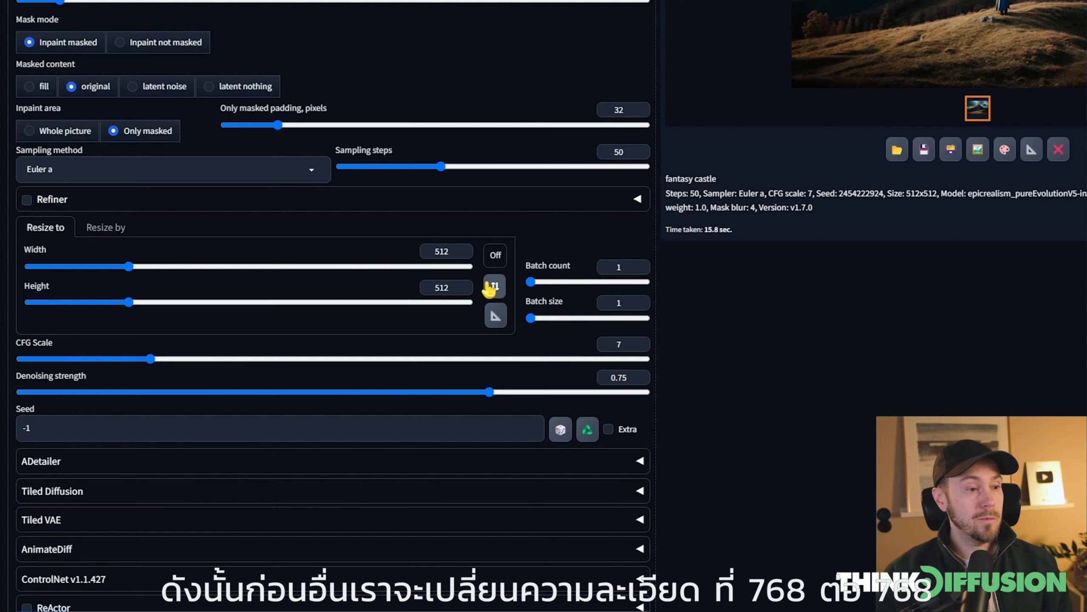
# Set the output width and height to 768 by 768
pyautogui.doubleClick(442, 251)
pyautogui.write('768')
pyautogui.press('Tab')
# Set the denoising strength to 0 and the sampling steps to 25, and inspect the regenerated castle image
pyautogui.press('Tab')
pyautogui.write('768')
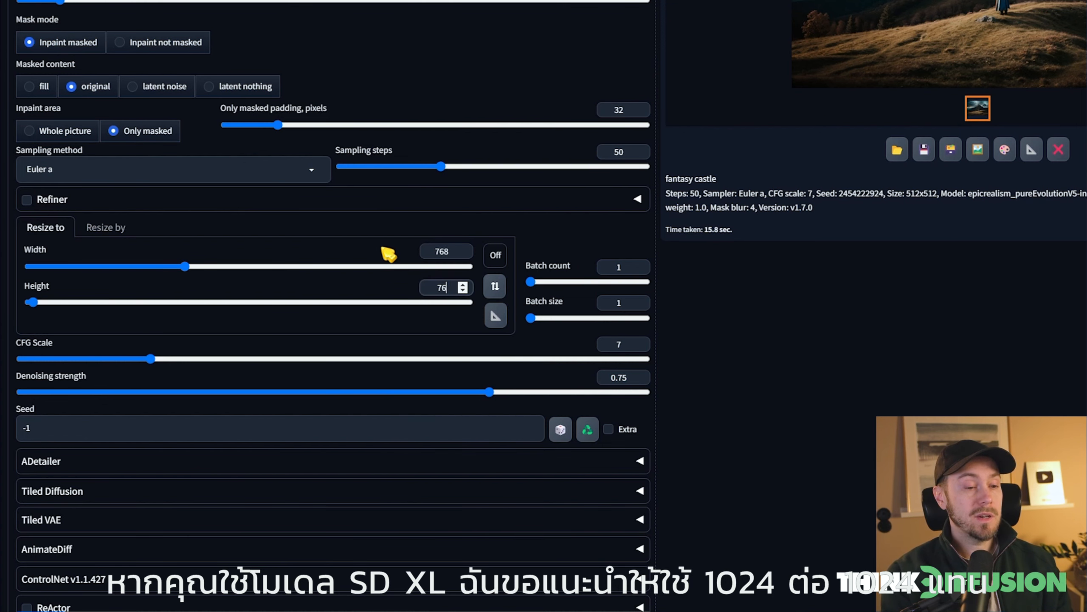
pyautogui.press('Tab')
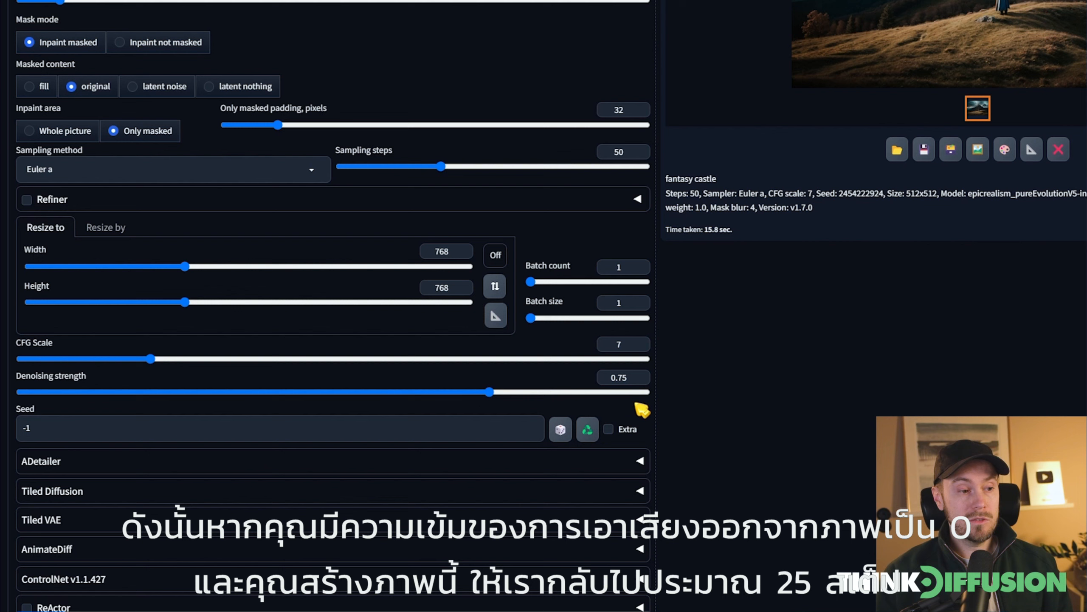
pyautogui.moveTo(492, 393); pyautogui.dragTo(8, 400)
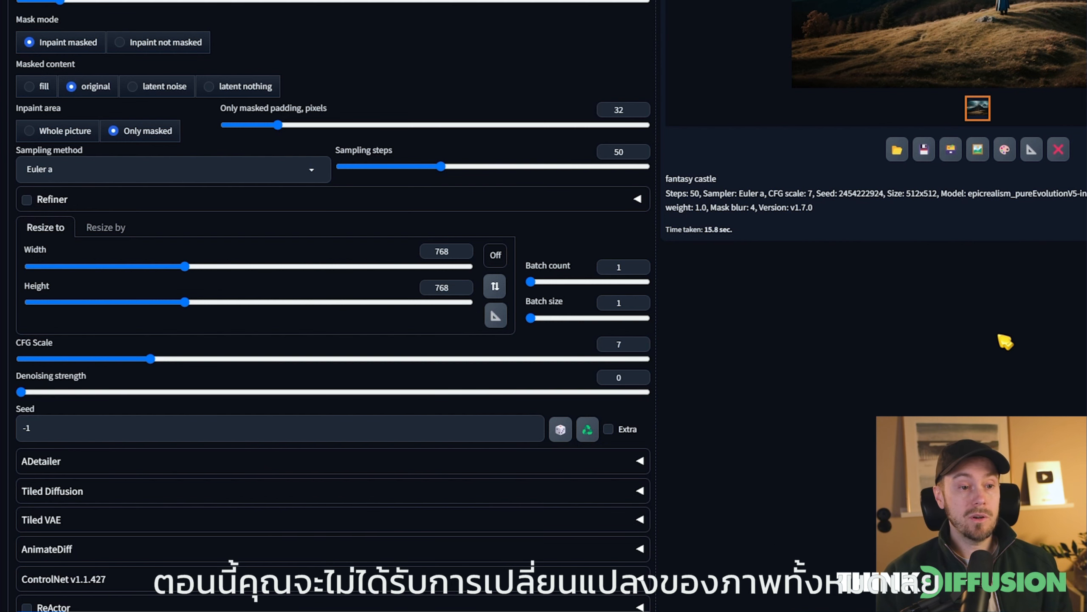
pyautogui.scroll(2, 407, 233)
pyautogui.moveTo(408, 233)
pyautogui.mouseDown()
pyautogui.moveTo(395, 232)
pyautogui.moveTo(397, 241)
pyautogui.mouseUp()
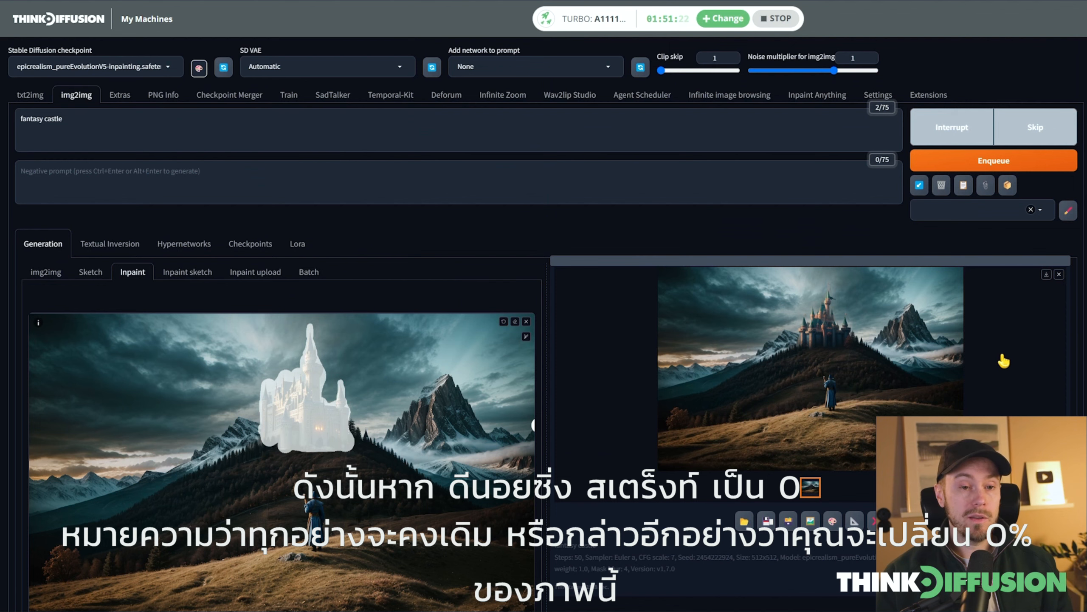
pyautogui.click(840, 332)
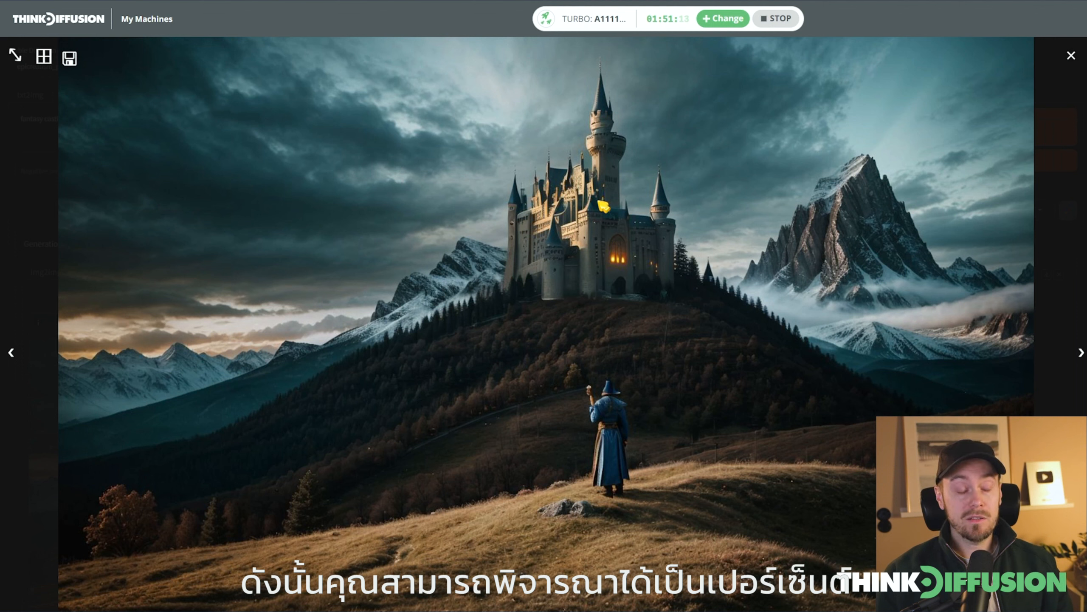
pyautogui.click(645, 478)
# Regenerate the castle with a denoising strength of 1 and open the result for a closer look
pyautogui.scroll(-10, 645, 477)
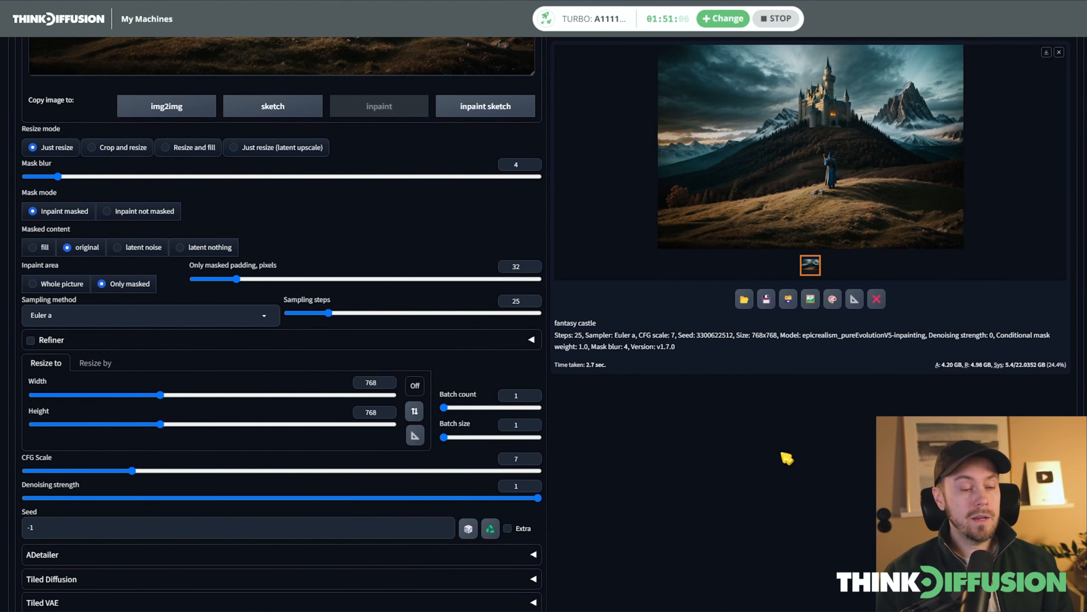
pyautogui.scroll(10, 792, 462)
pyautogui.click(992, 76)
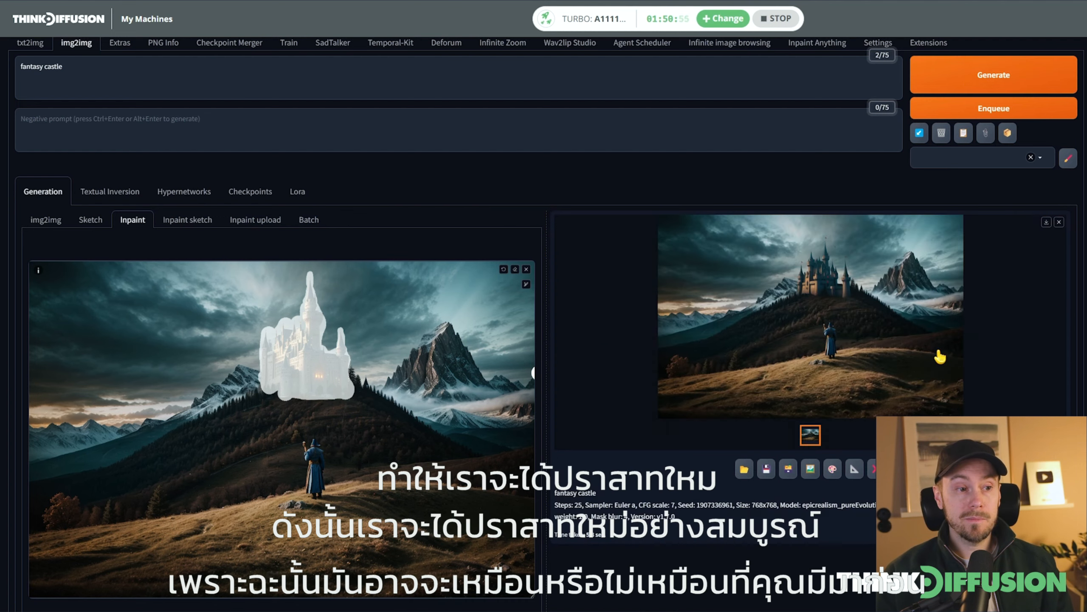
pyautogui.click(808, 283)
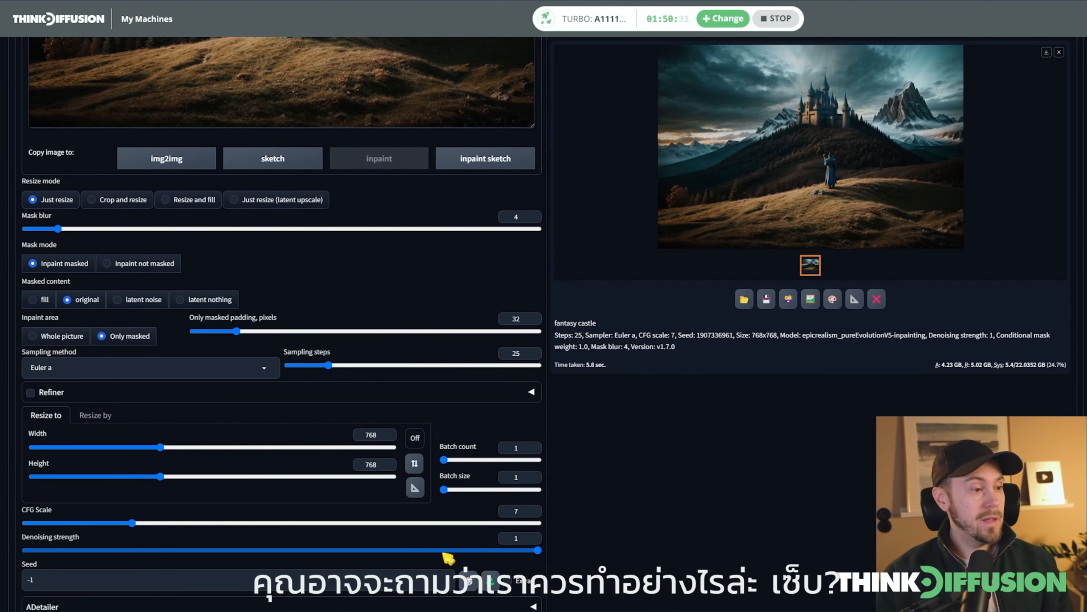
# Set the denoising strength to 0.6, regenerate the castle and view the result full size
pyautogui.click(334, 551)
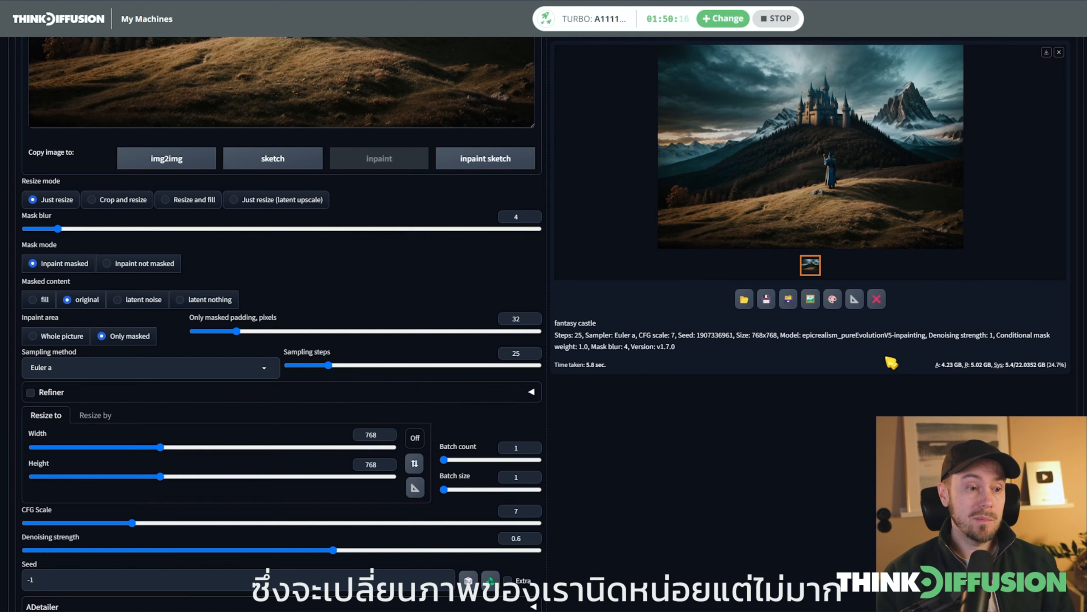
pyautogui.scroll(1, 893, 355)
pyautogui.scroll(10, 900, 361)
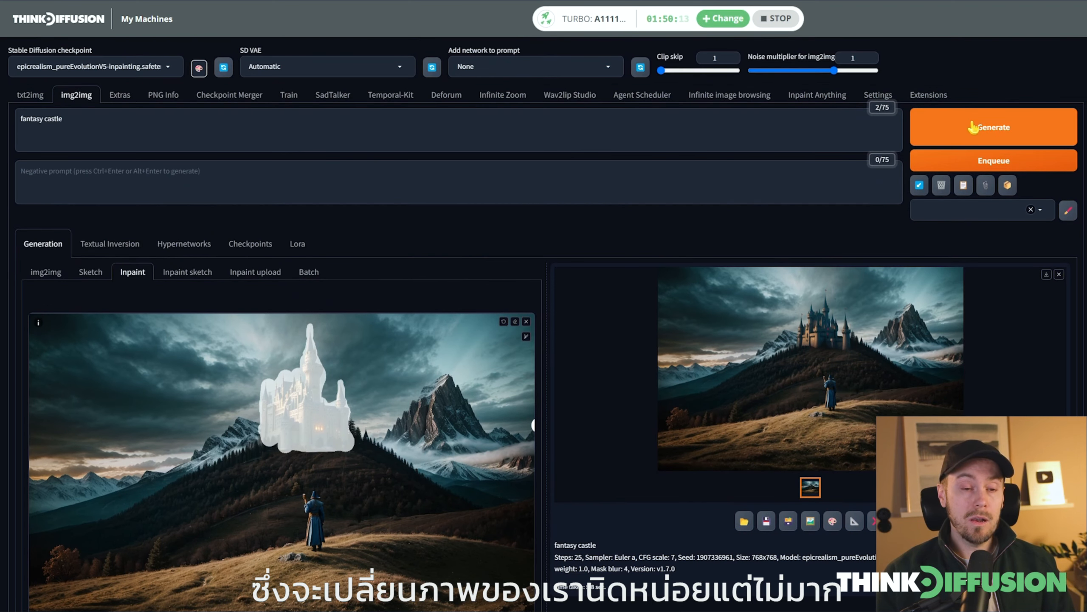
pyautogui.click(973, 127)
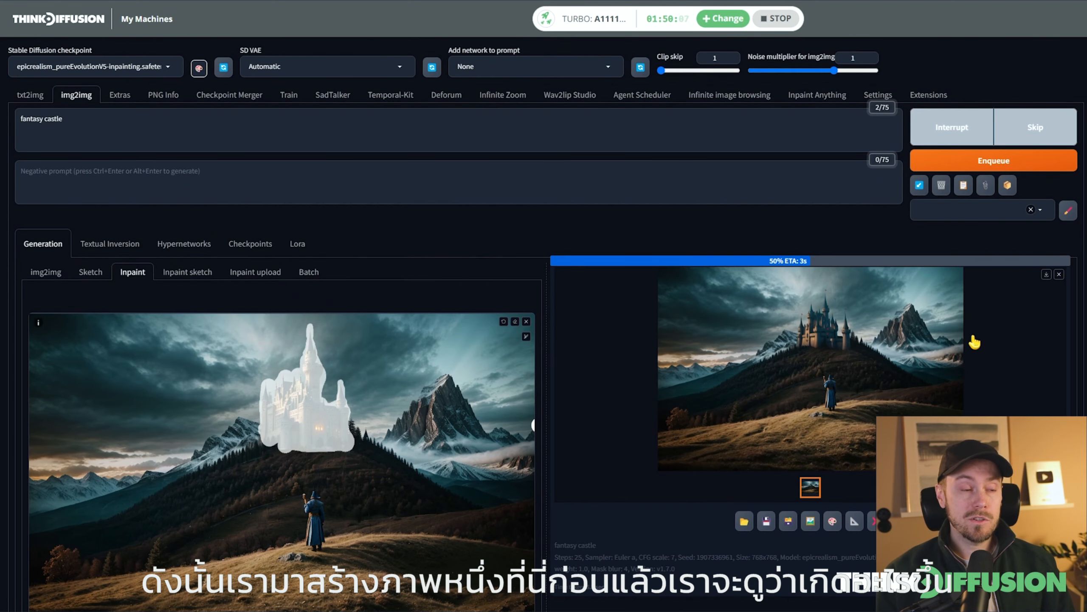
pyautogui.click(809, 339)
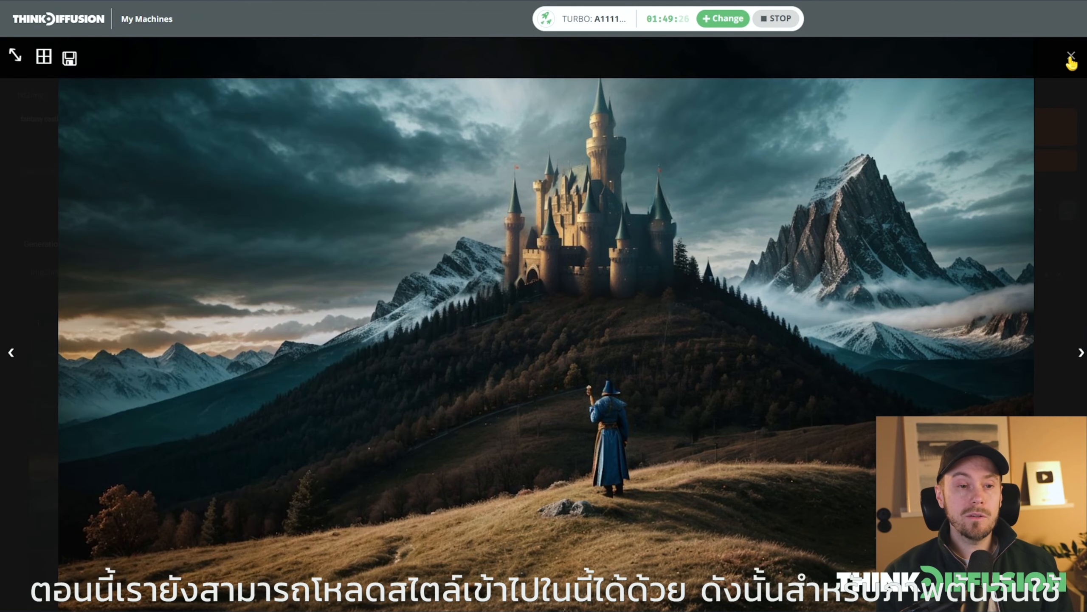
pyautogui.click(1072, 57)
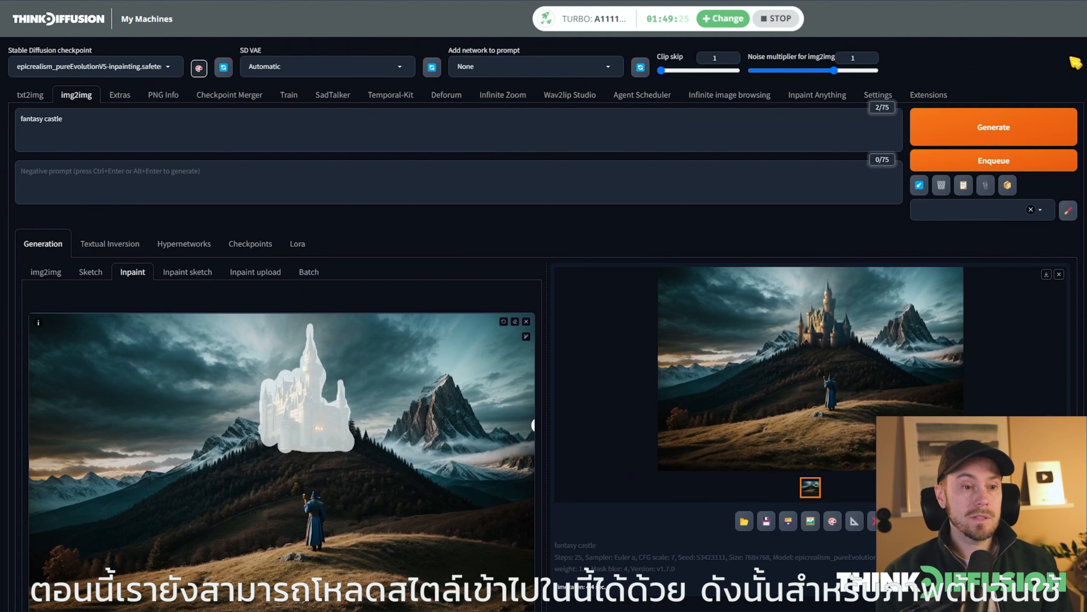
# Apply the Original Photo Style and Default_Negative styles to the prompt
pyautogui.click(1045, 213)
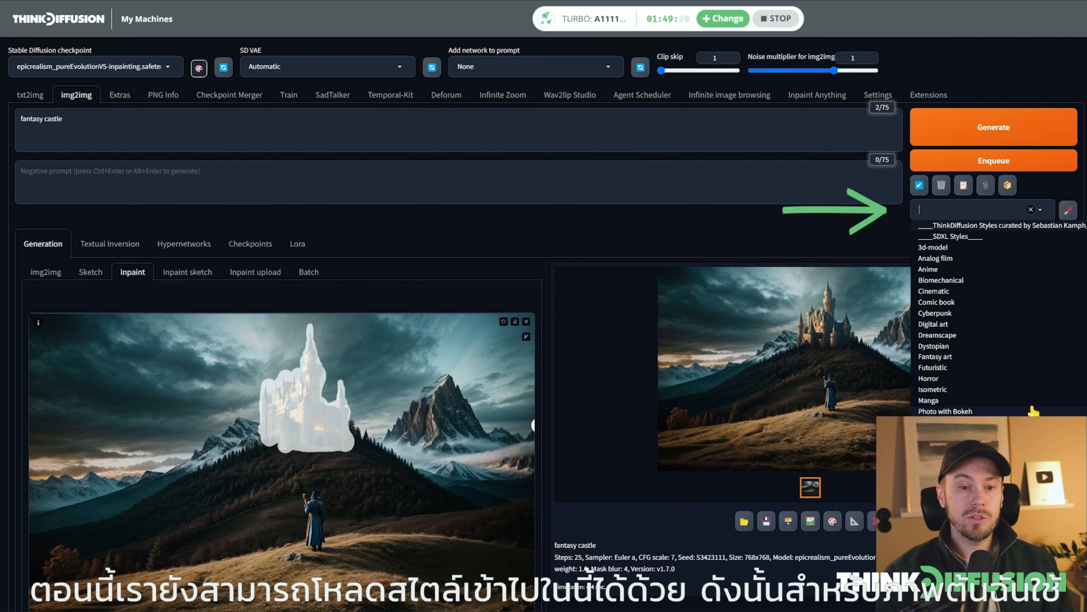
pyautogui.scroll(-5, 1032, 409)
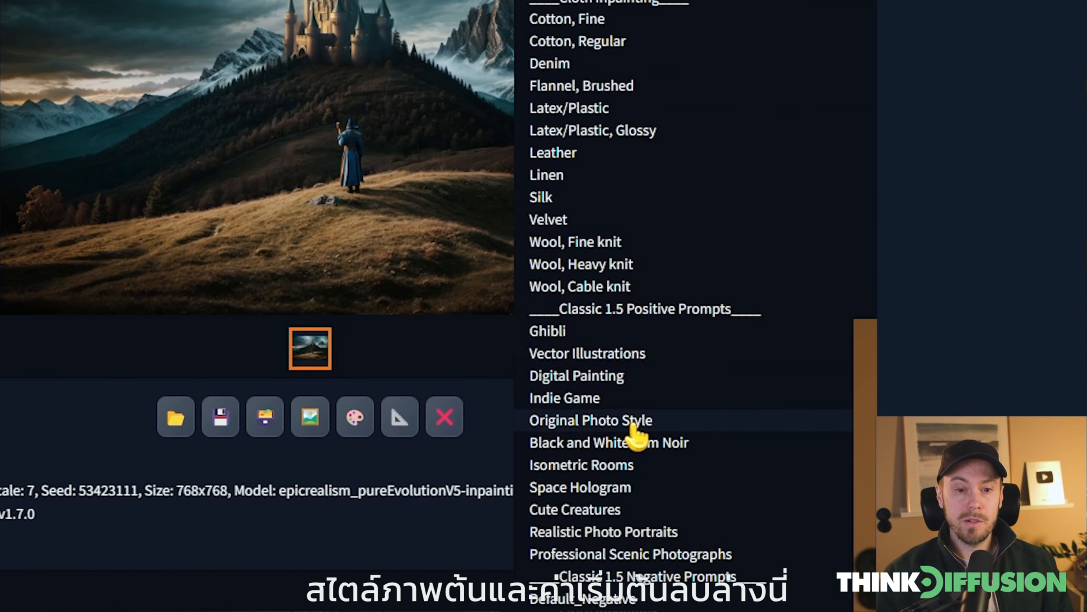
pyautogui.click(948, 523)
pyautogui.click(591, 607)
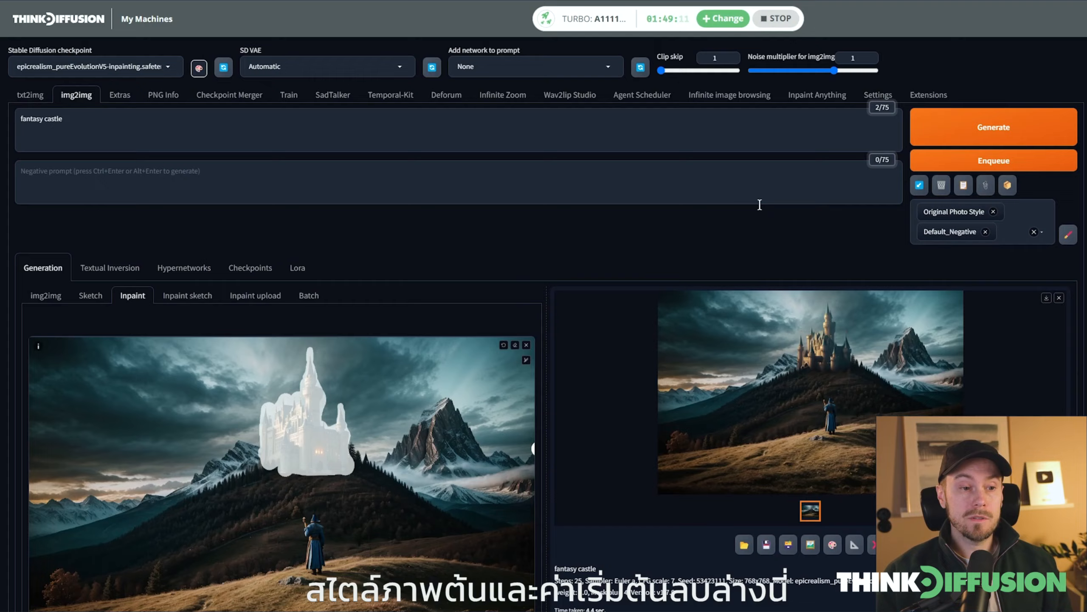
pyautogui.scroll(-6, 563, 300)
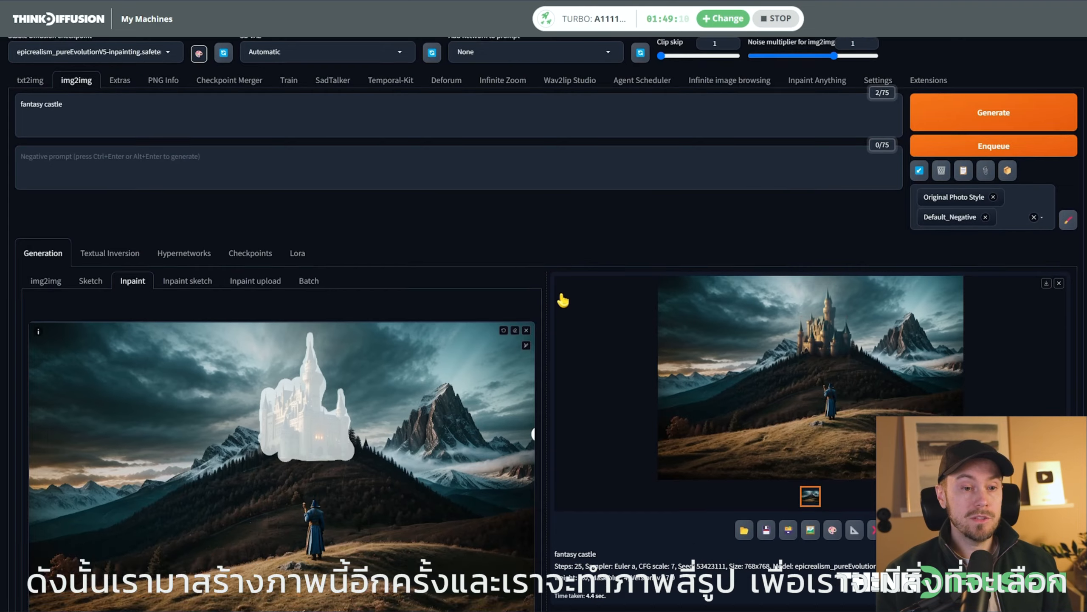
# Generate four new castle variations using the applied styles
pyautogui.scroll(-3, 617, 489)
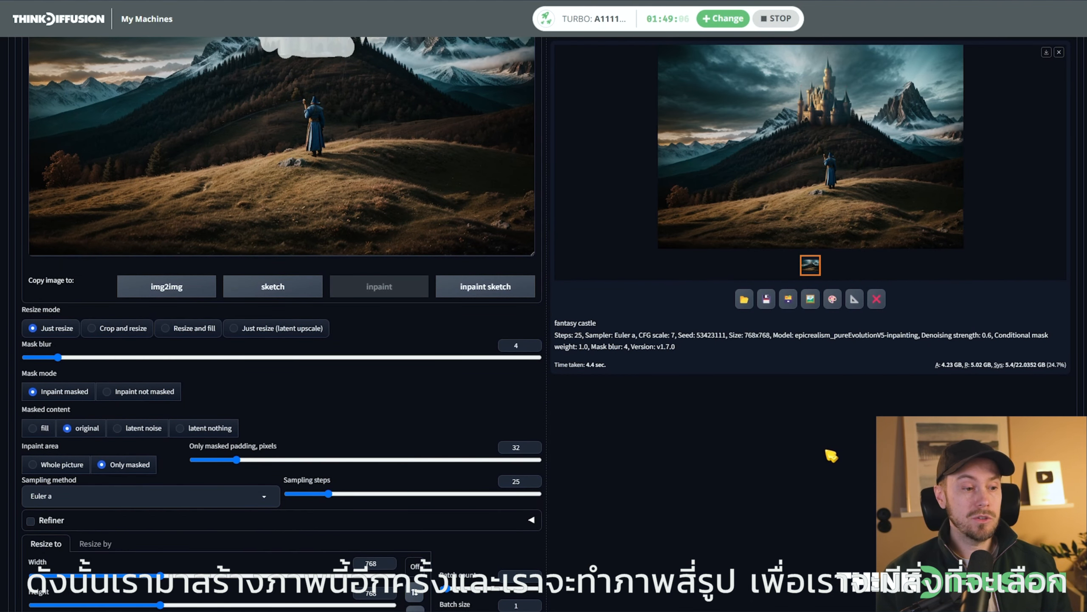
pyautogui.click(983, 145)
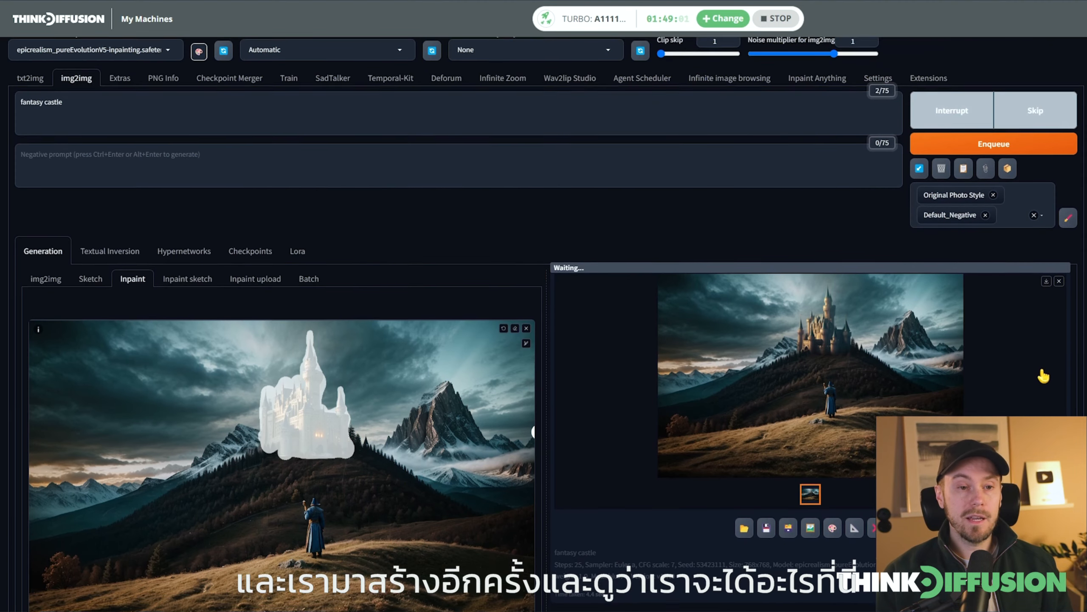
pyautogui.scroll(-2, 1036, 373)
pyautogui.scroll(-1, 1036, 372)
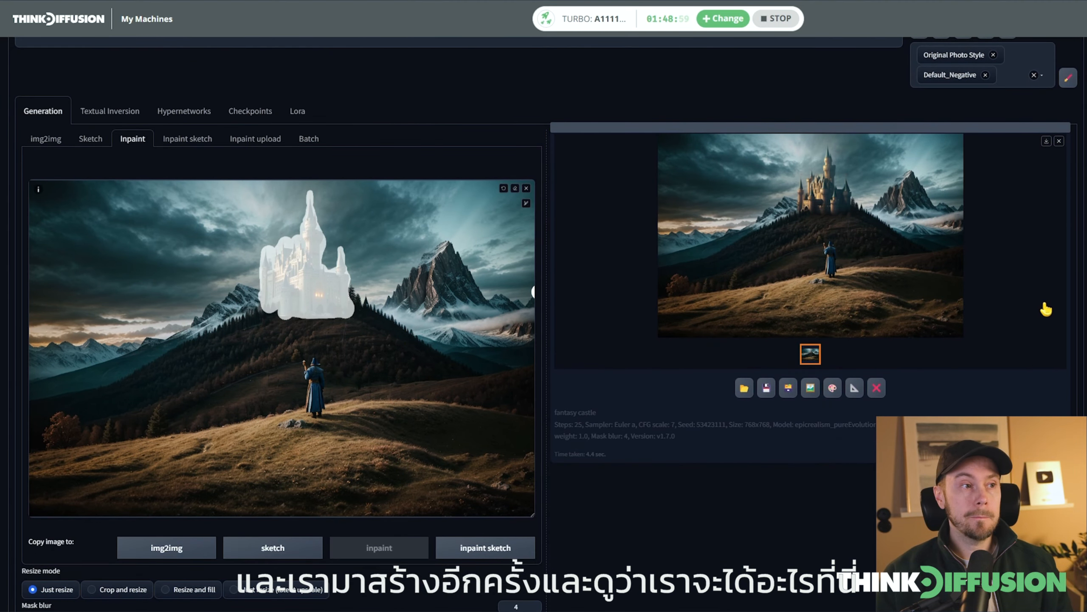
pyautogui.scroll(2, 1046, 309)
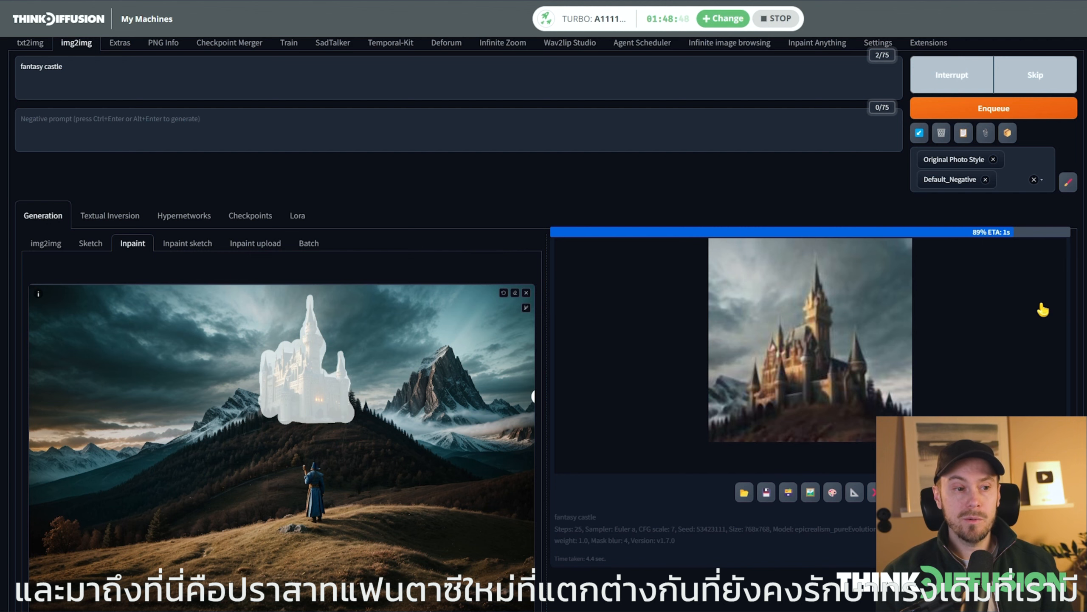
# Browse the generated castle variations full size to compare their towers and shapes, and close the viewer
pyautogui.click(805, 341)
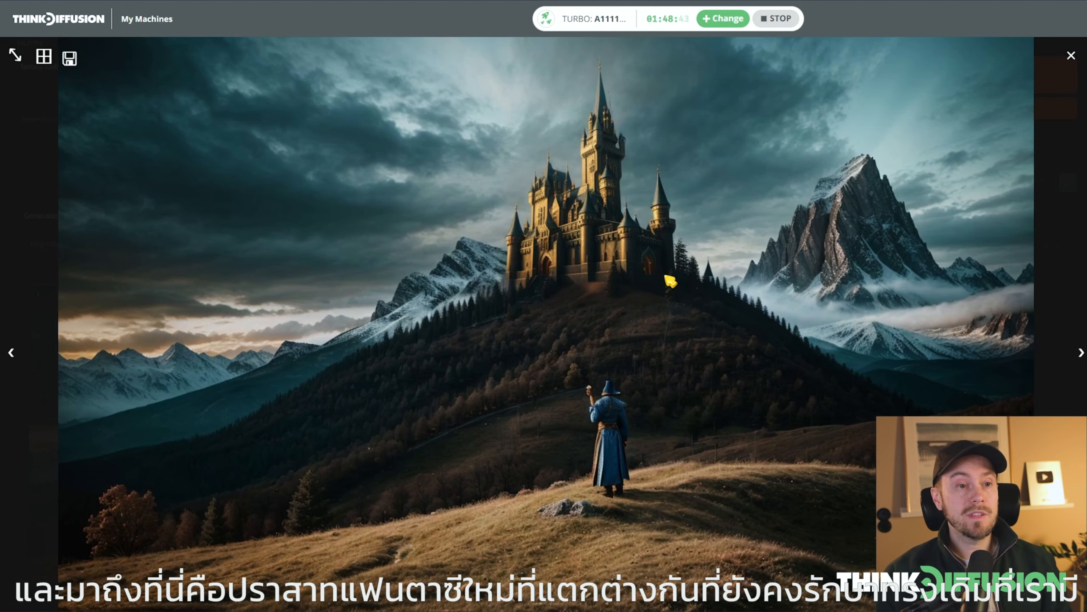
pyautogui.press('Right')
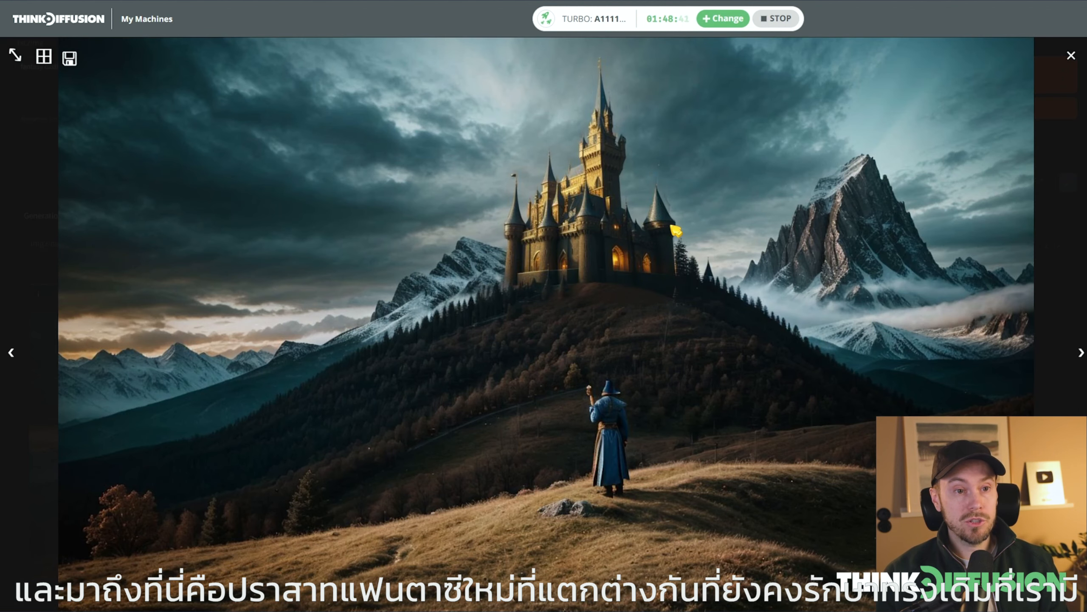
pyautogui.press('Right')
pyautogui.press('Right')
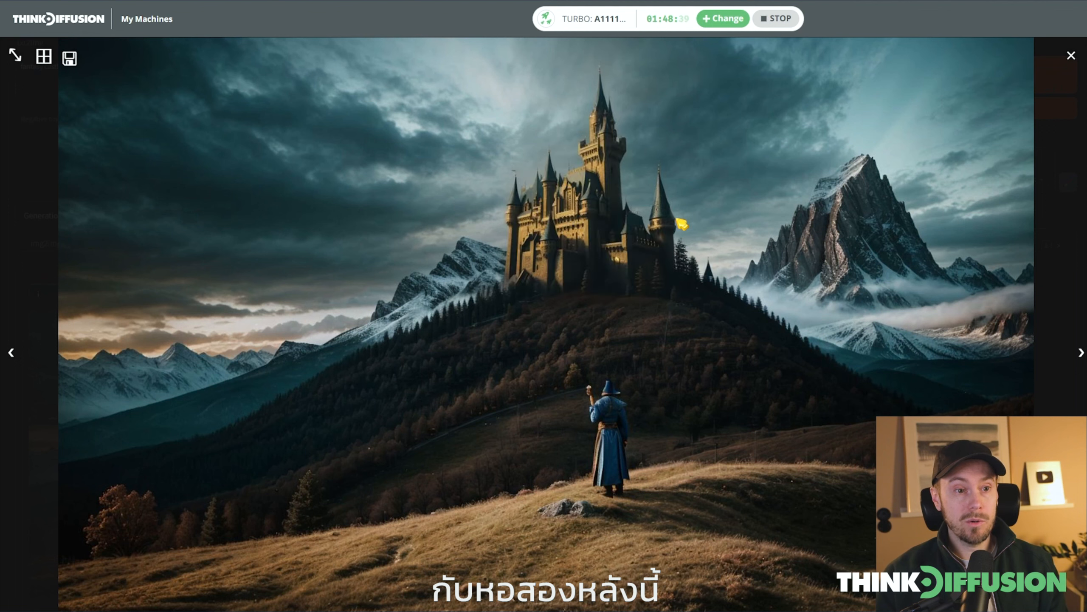
pyautogui.press('Right')
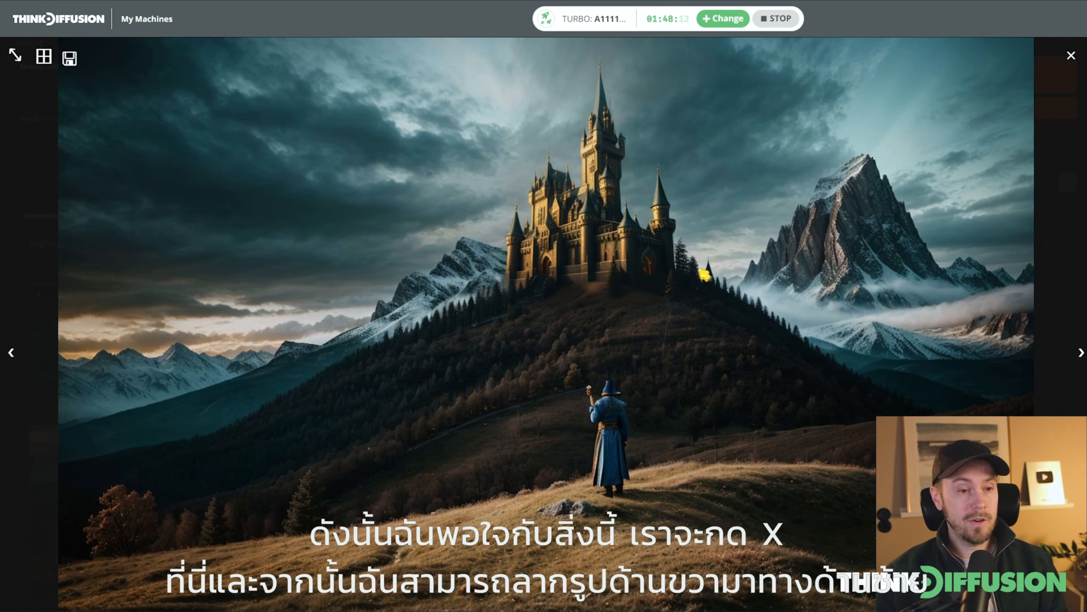
pyautogui.click(1071, 56)
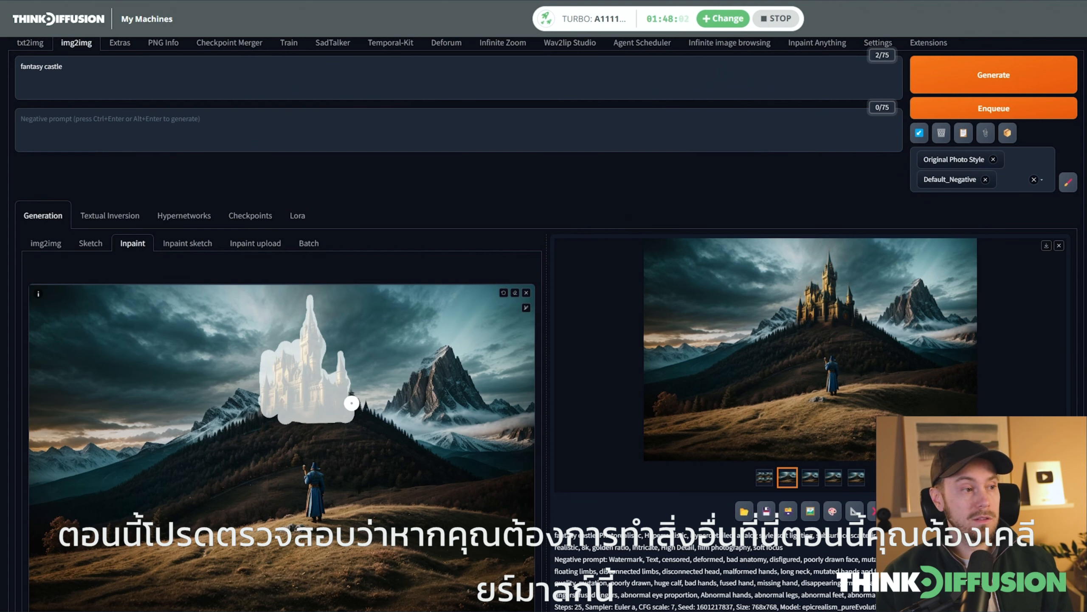
# Clear the mask from the chosen castle image and copy the image to Inpaint sketch
pyautogui.click(515, 293)
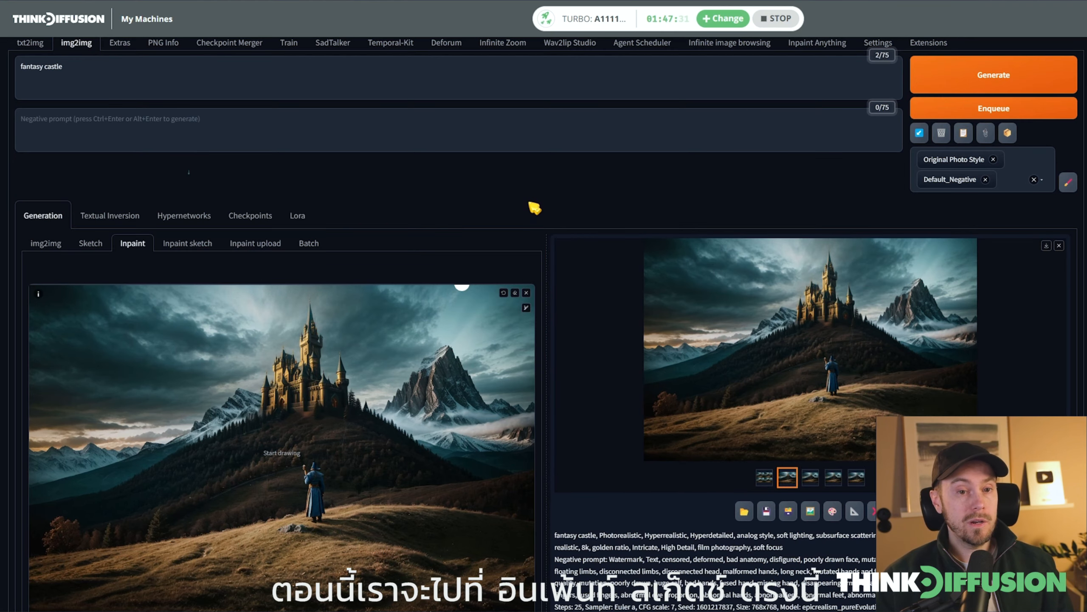
pyautogui.click(199, 245)
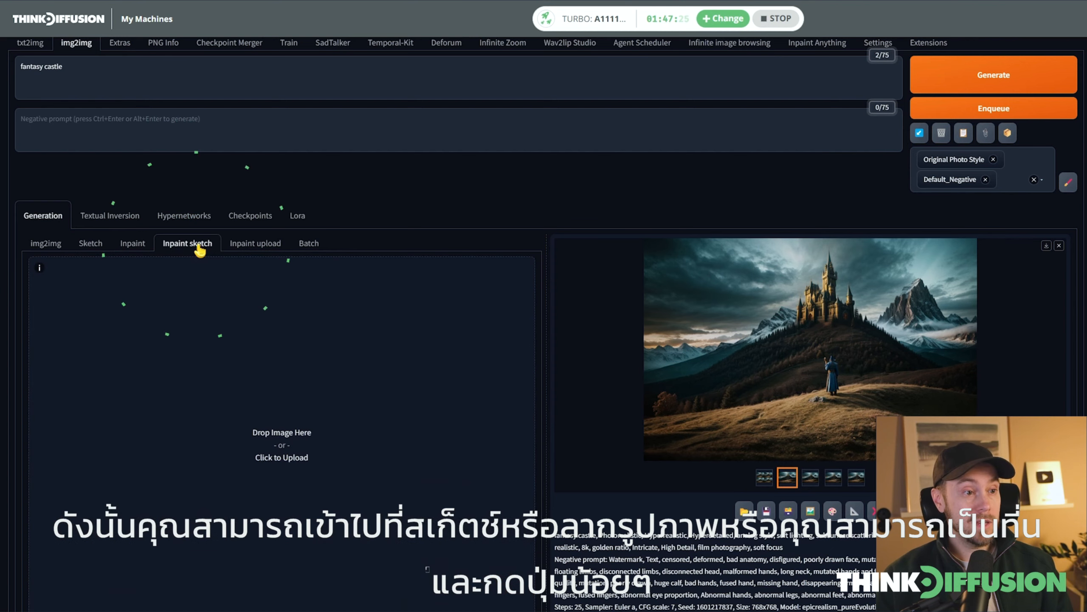
pyautogui.click(131, 243)
pyautogui.scroll(-2, 418, 322)
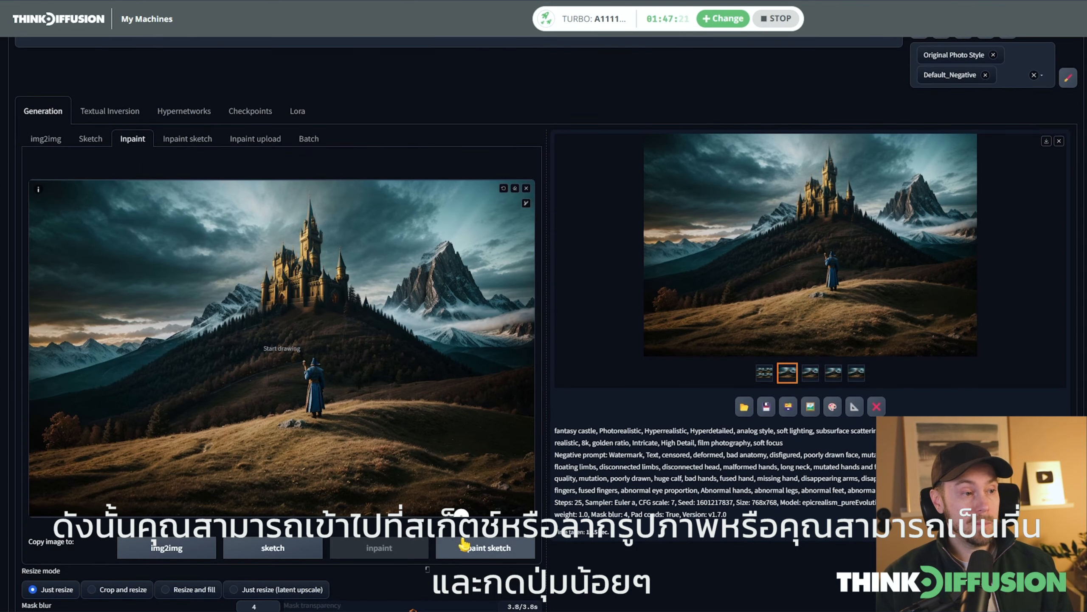
pyautogui.click(487, 548)
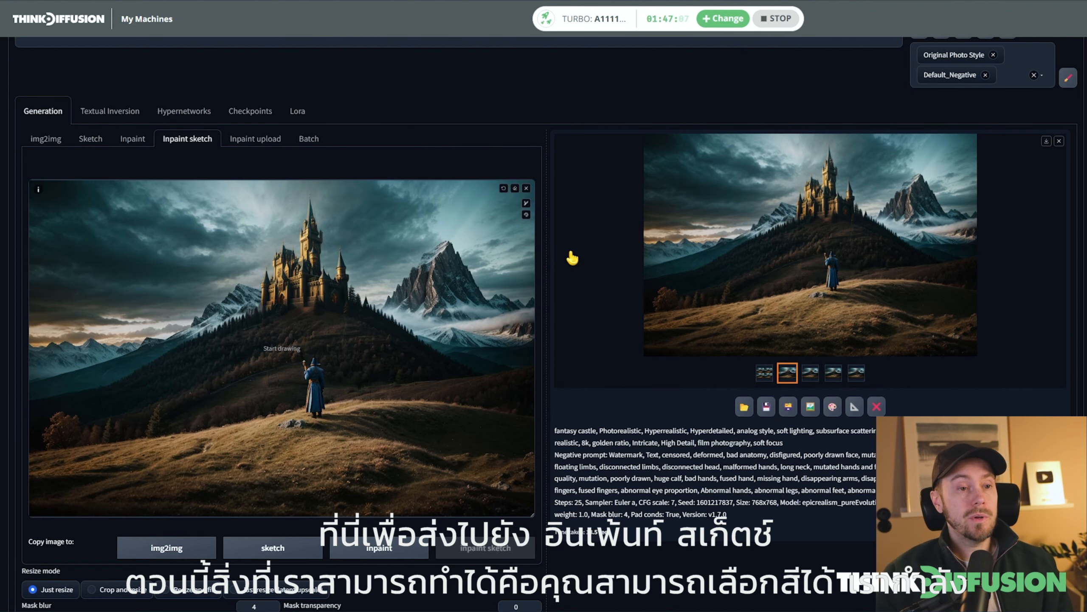
# Sample a grey-brown brush colour, RGB 123, 106, 91, from the rocky mountain in the image
pyautogui.click(528, 215)
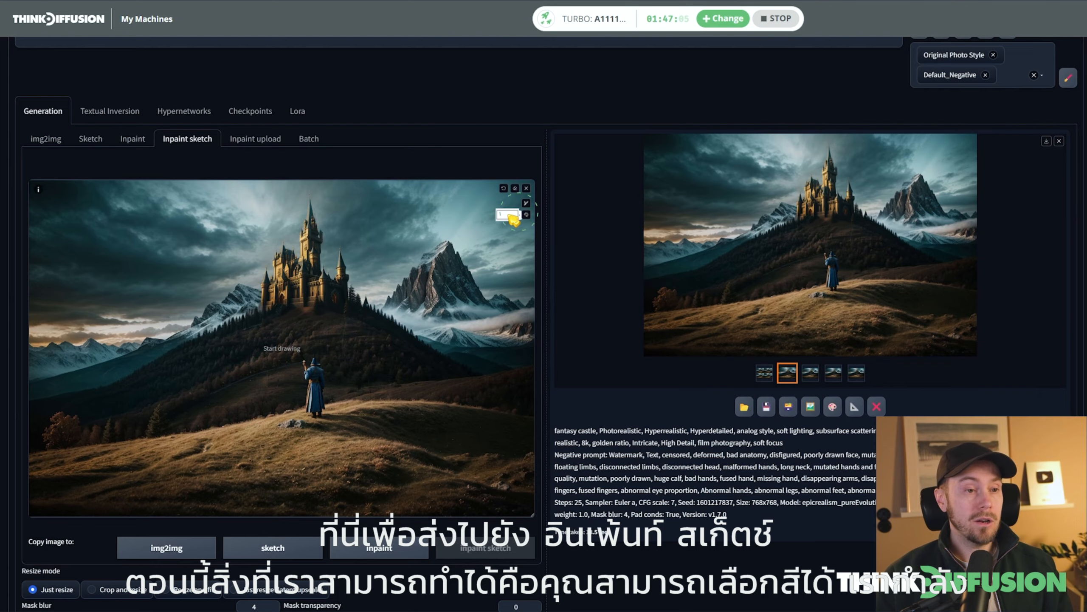
pyautogui.click(510, 216)
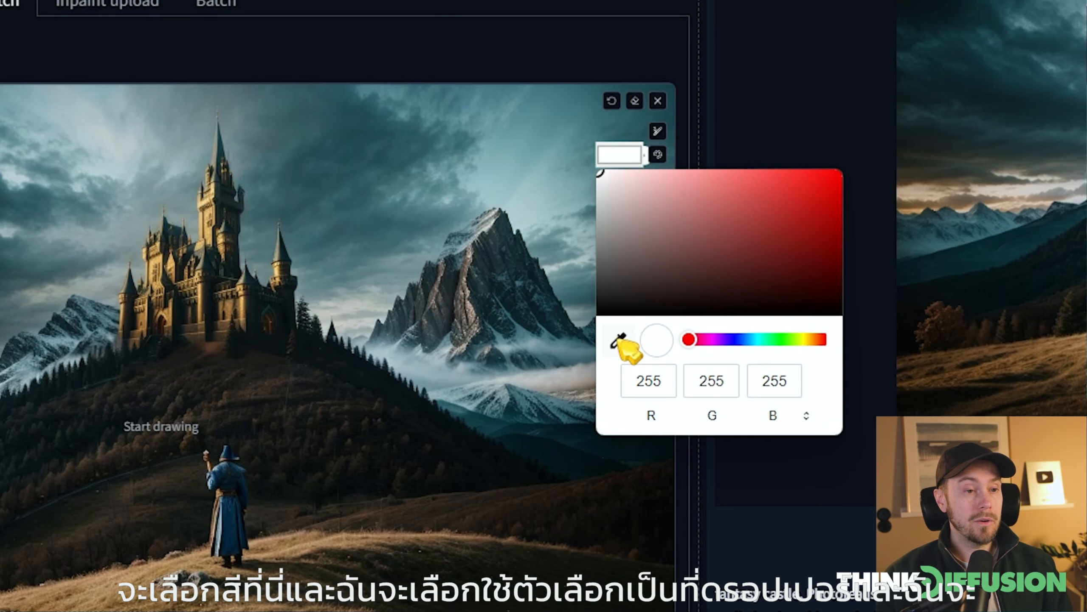
pyautogui.click(620, 343)
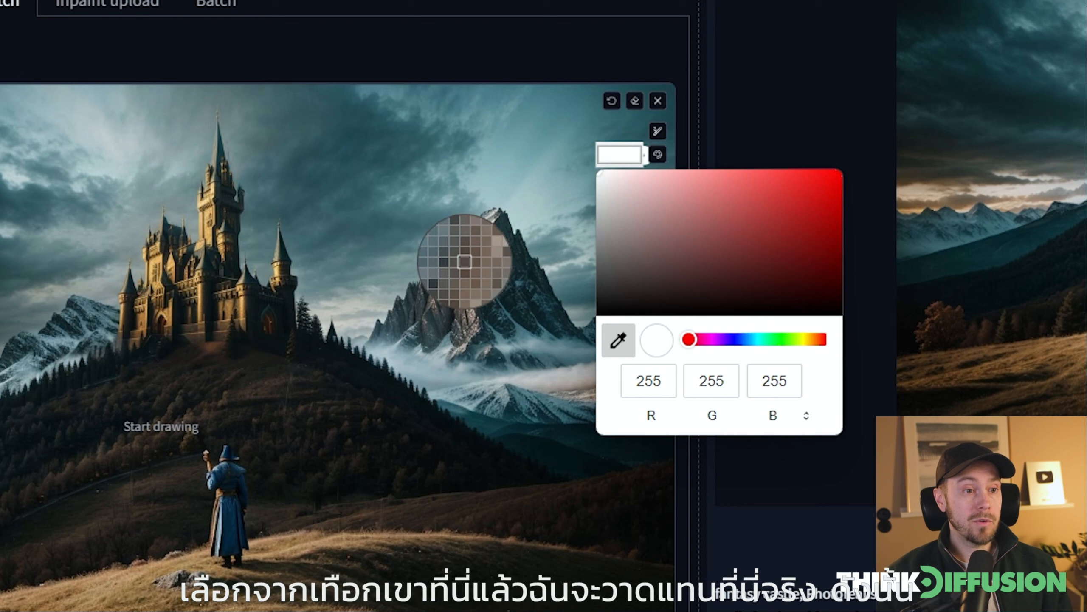
pyautogui.click(465, 261)
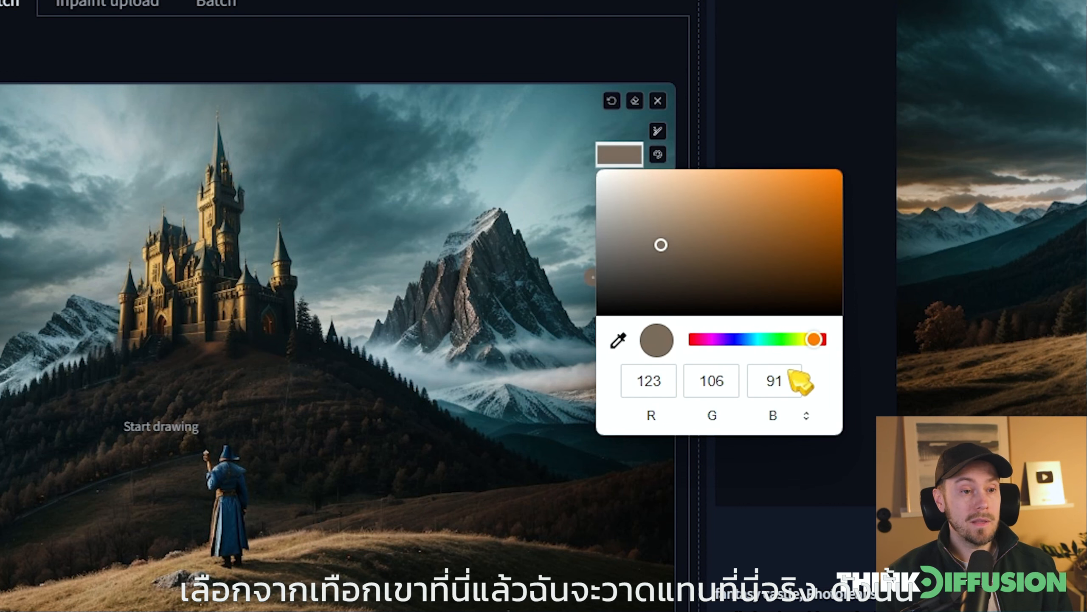
# Paint a rough grey-brown castle silhouette on the peak of the rocky mountain with a reduced brush size
pyautogui.click(657, 132)
pyautogui.moveTo(557, 132); pyautogui.dragTo(546, 132)
pyautogui.moveTo(450, 253)
pyautogui.mouseDown()
pyautogui.moveTo(452, 219)
pyautogui.moveTo(492, 159)
pyautogui.moveTo(501, 197)
pyautogui.mouseUp()
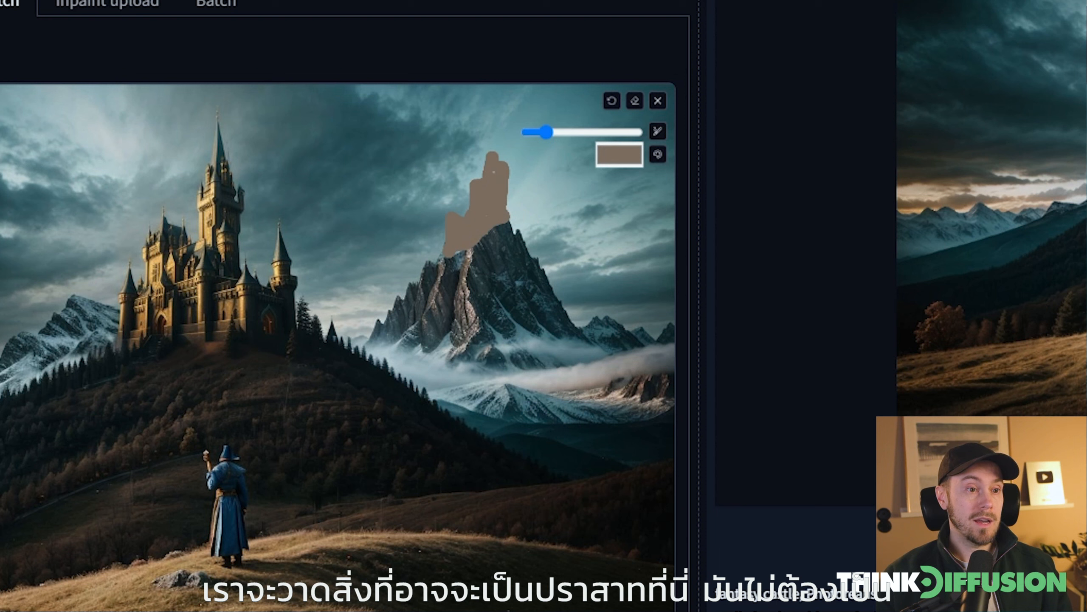
pyautogui.moveTo(546, 132); pyautogui.dragTo(540, 132)
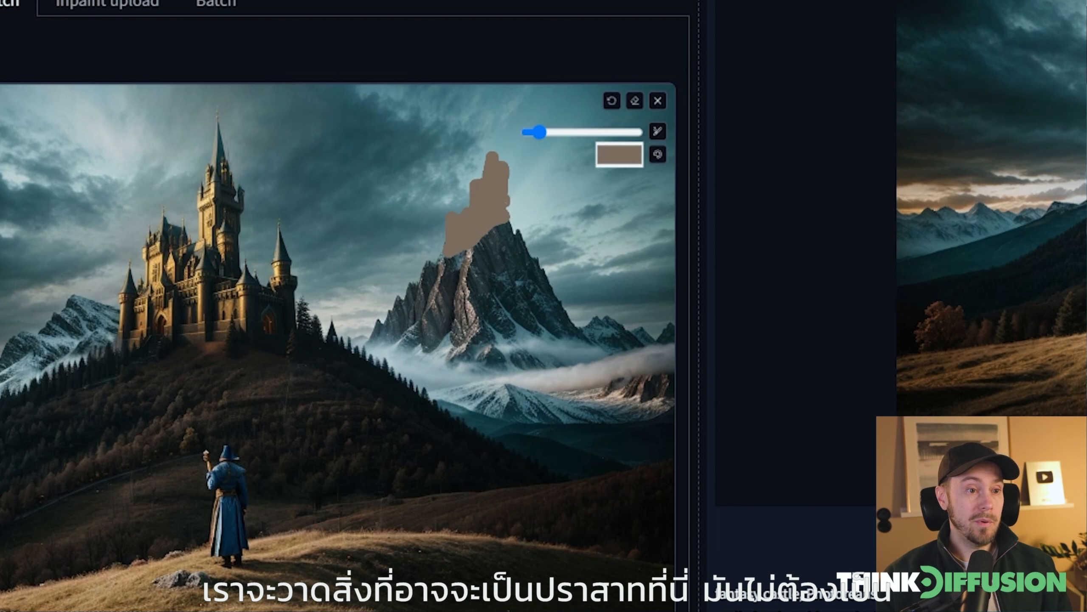
pyautogui.moveTo(506, 201); pyautogui.dragTo(511, 217)
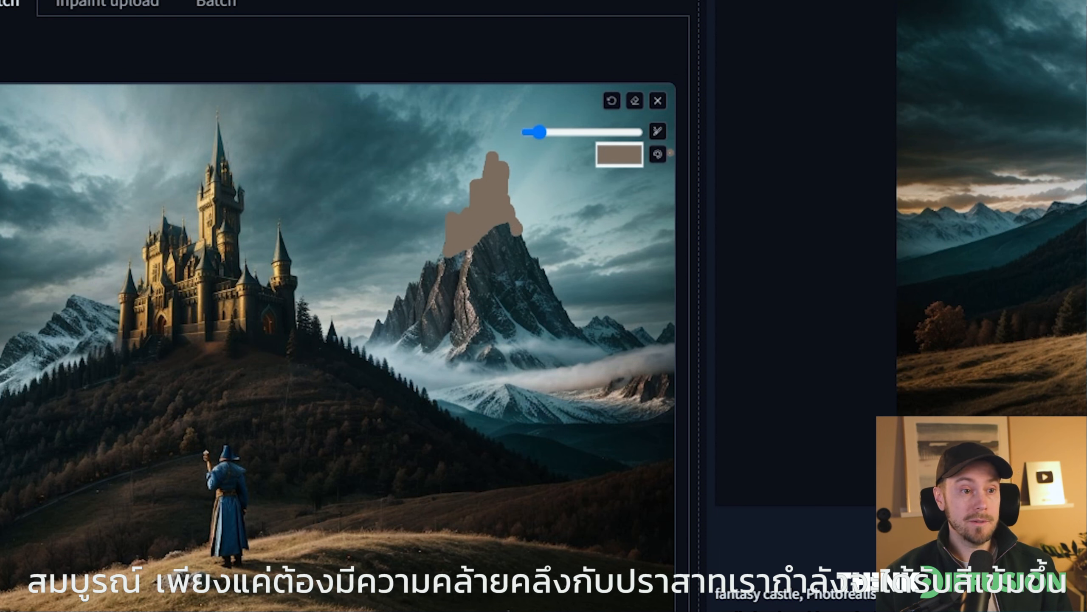
# Sample a darker grey from the mountain and paint the shaded side of the sketched castle with it
pyautogui.click(618, 155)
pyautogui.click(618, 340)
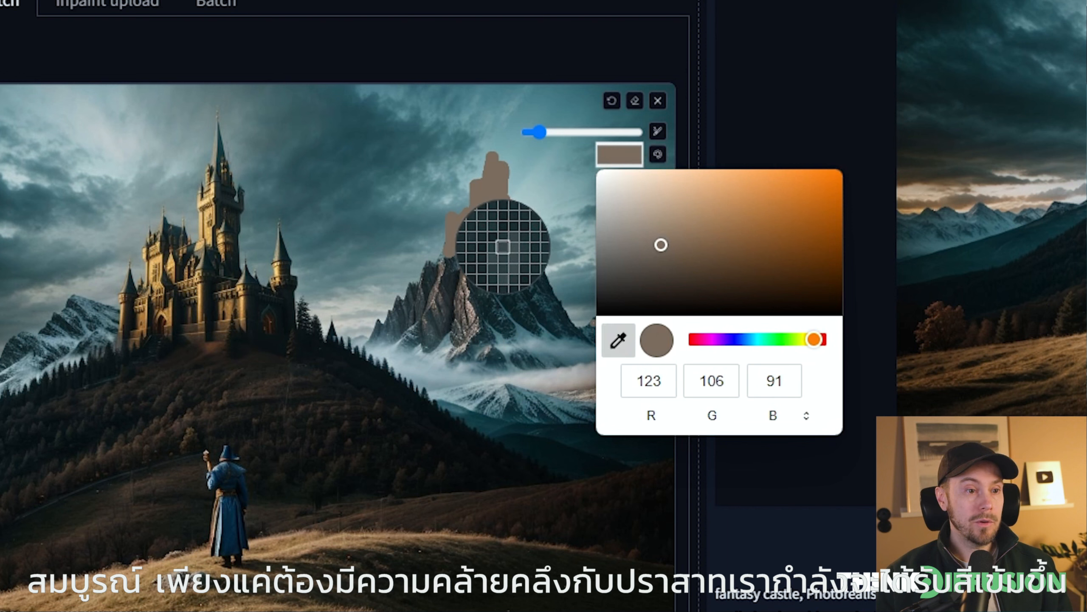
pyautogui.click(500, 256)
pyautogui.moveTo(539, 132); pyautogui.dragTo(548, 132)
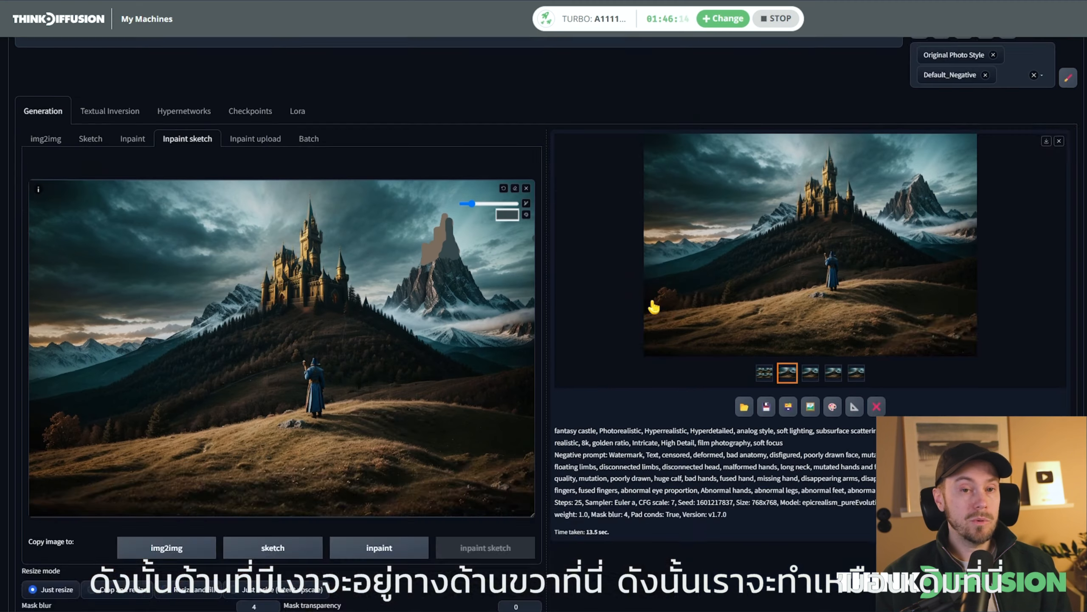
# Extend the prompt to "fantasy castle on mountain"
pyautogui.scroll(3, 655, 307)
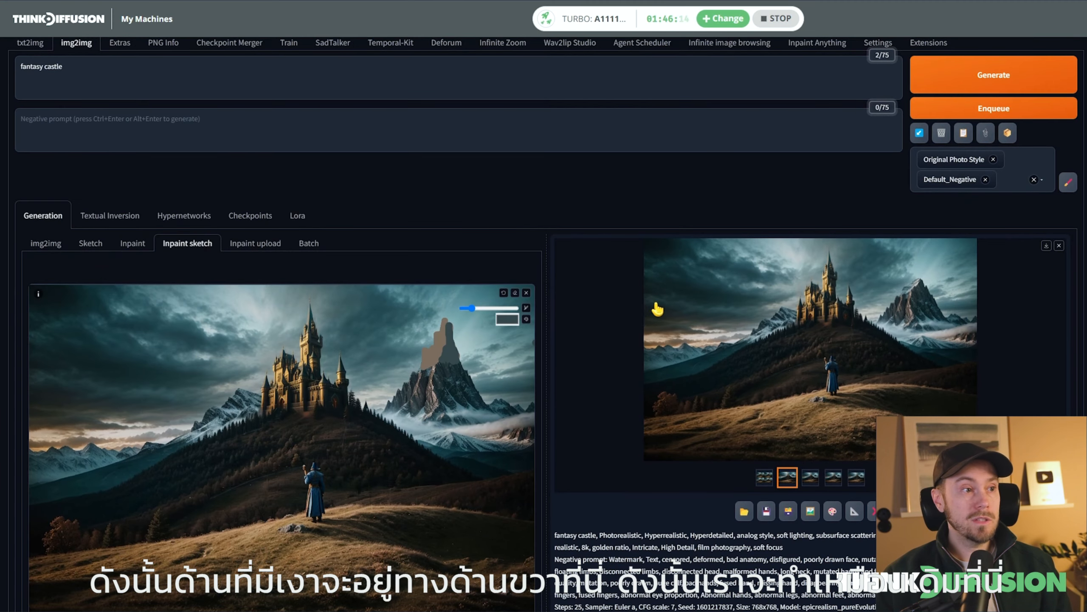
pyautogui.click(71, 68)
pyautogui.write('on mountain')
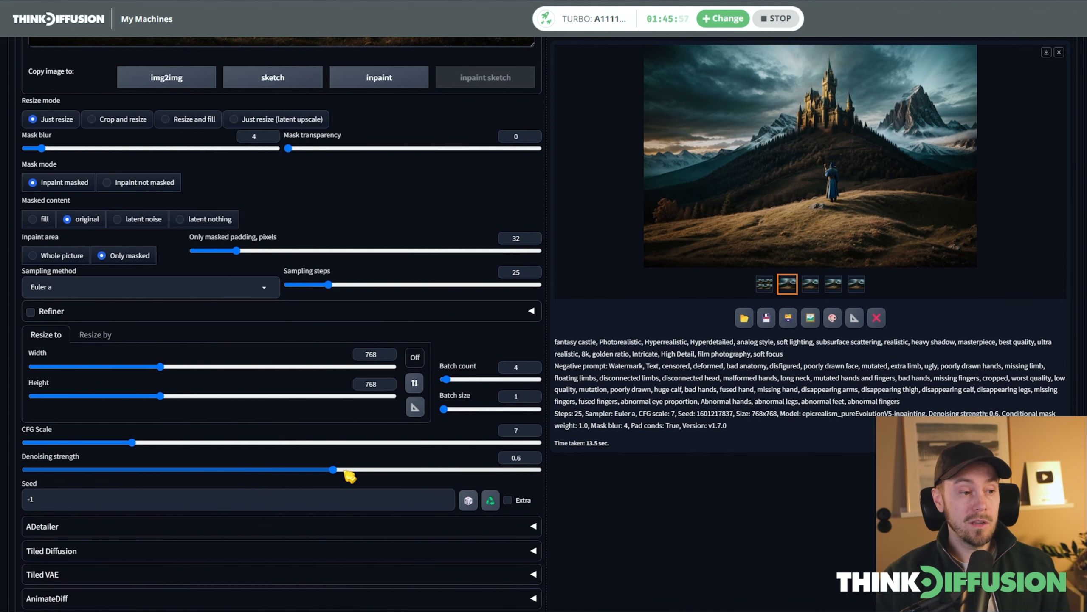
# Raise the denoising strength to 0.8 for the castle sketch
pyautogui.scroll(10, 685, 308)
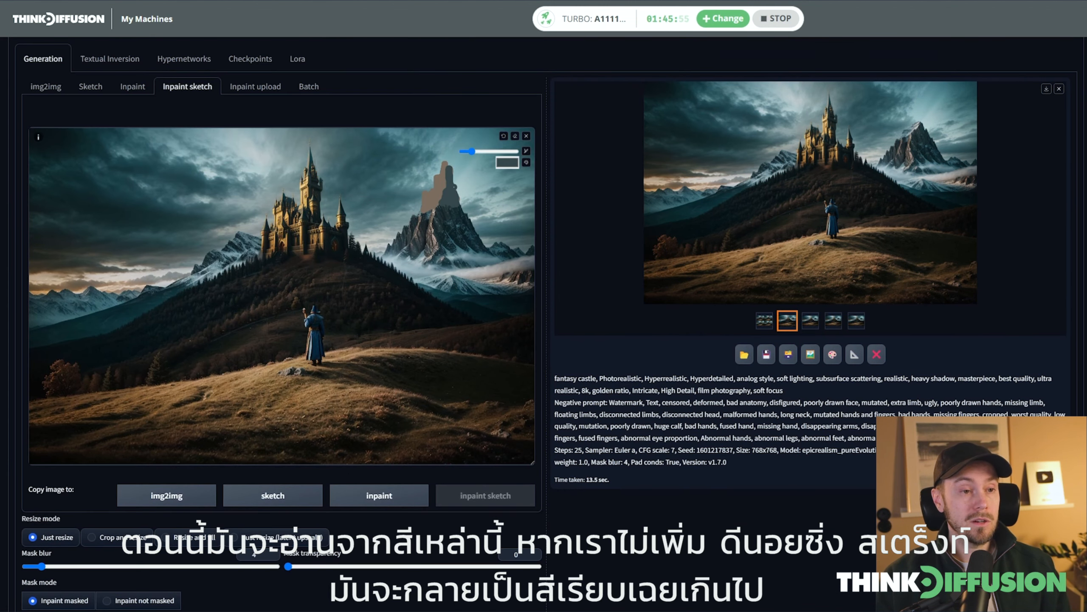
pyautogui.scroll(-5, 283, 300)
pyautogui.moveTo(334, 574); pyautogui.dragTo(421, 575)
pyautogui.scroll(10, 422, 582)
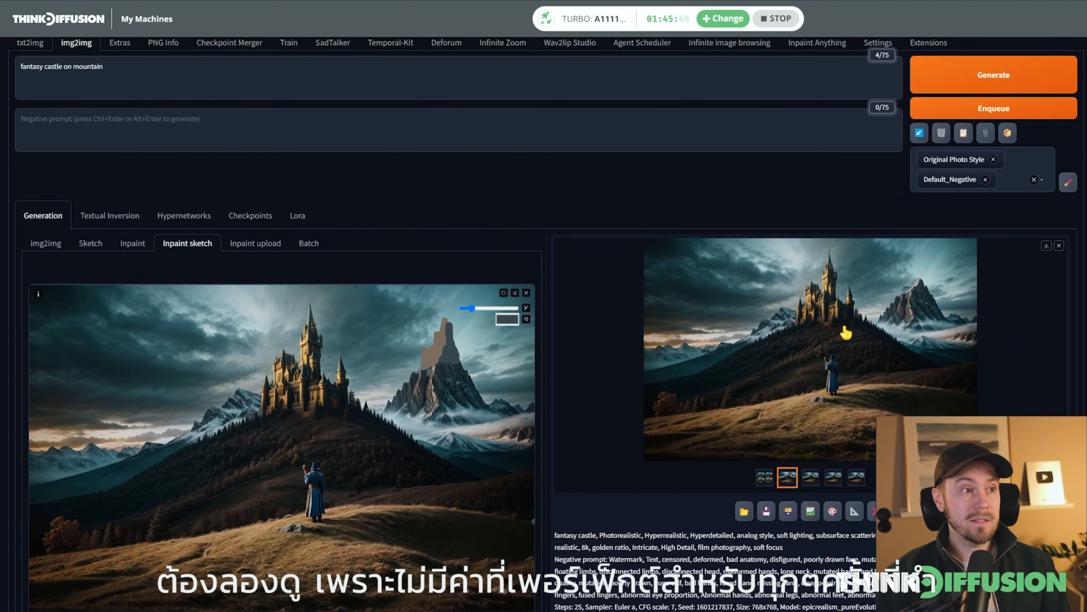
# Generate variations from the sketched mountain castle and inspect a result full size
pyautogui.scroll(2, 899, 257)
pyautogui.click(994, 138)
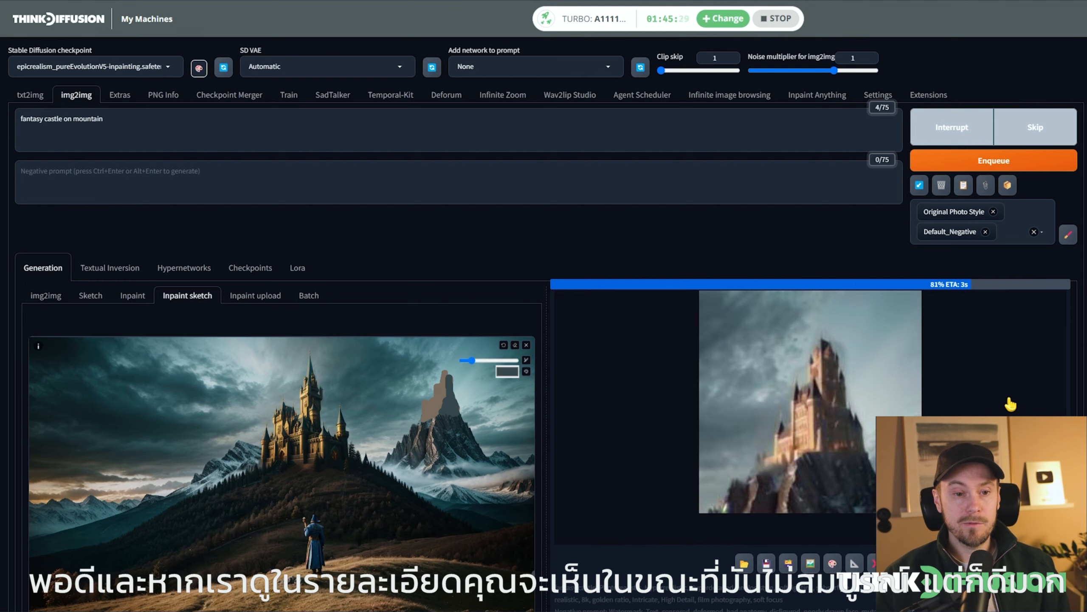
pyautogui.click(859, 375)
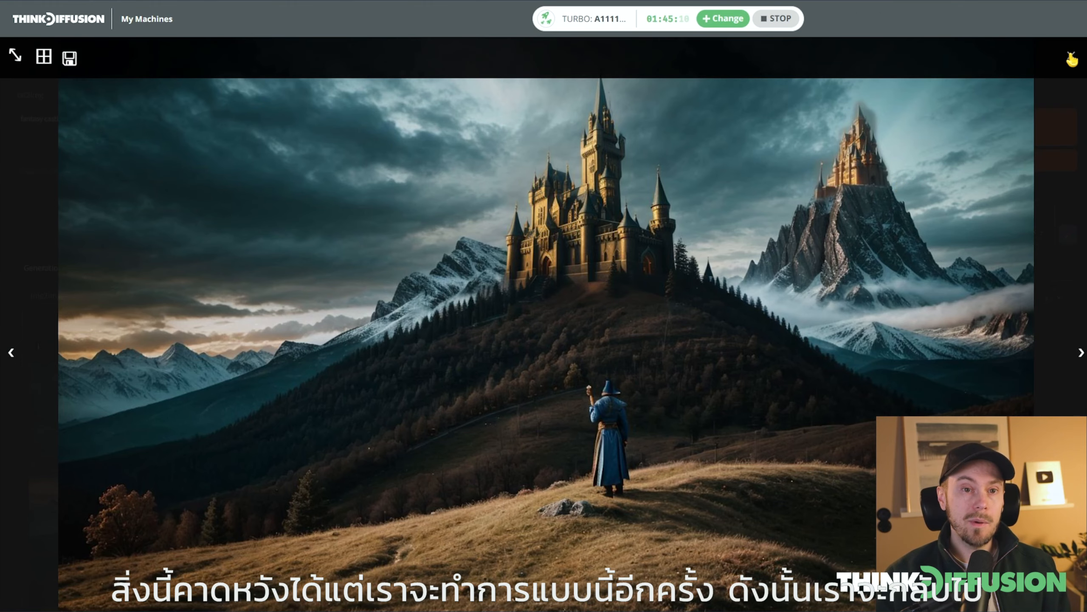
pyautogui.click(1072, 58)
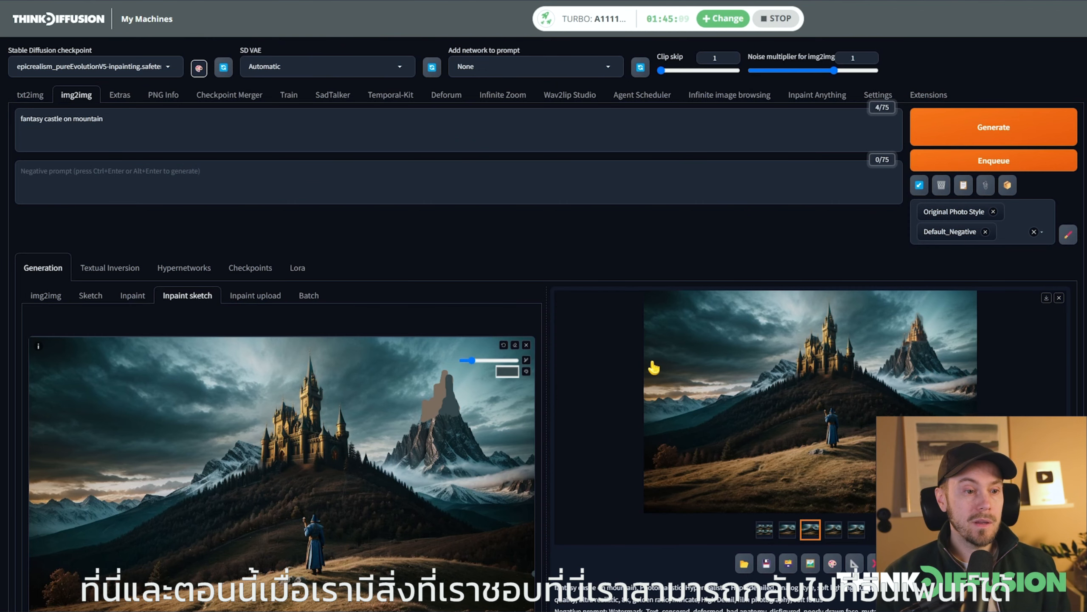
# Load the second variation into Inpaint and mask the castle on the mountain peak
pyautogui.scroll(-1, 940, 305)
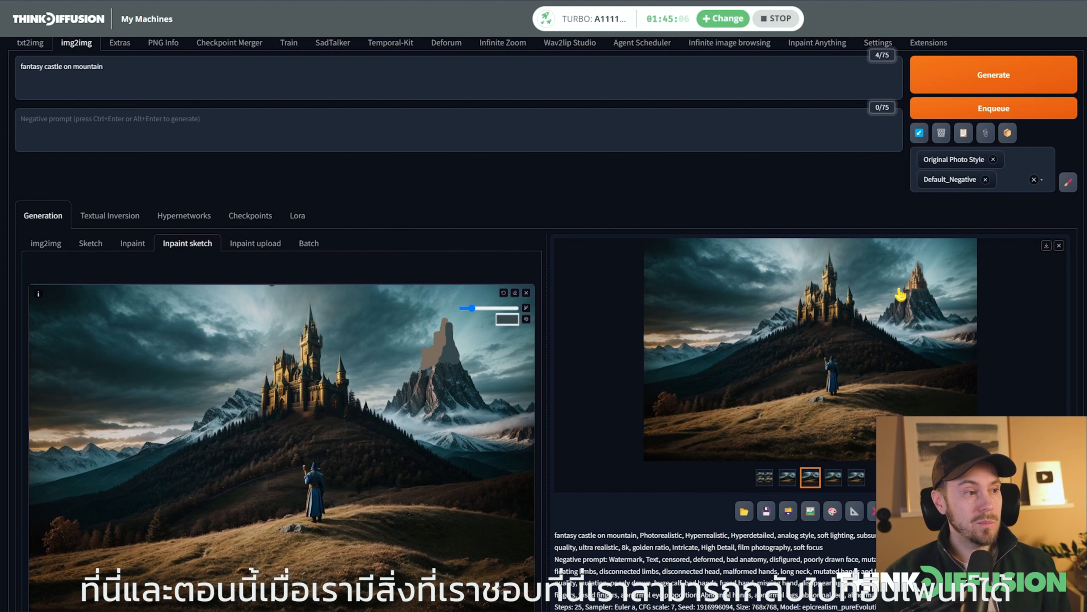
pyautogui.click(134, 248)
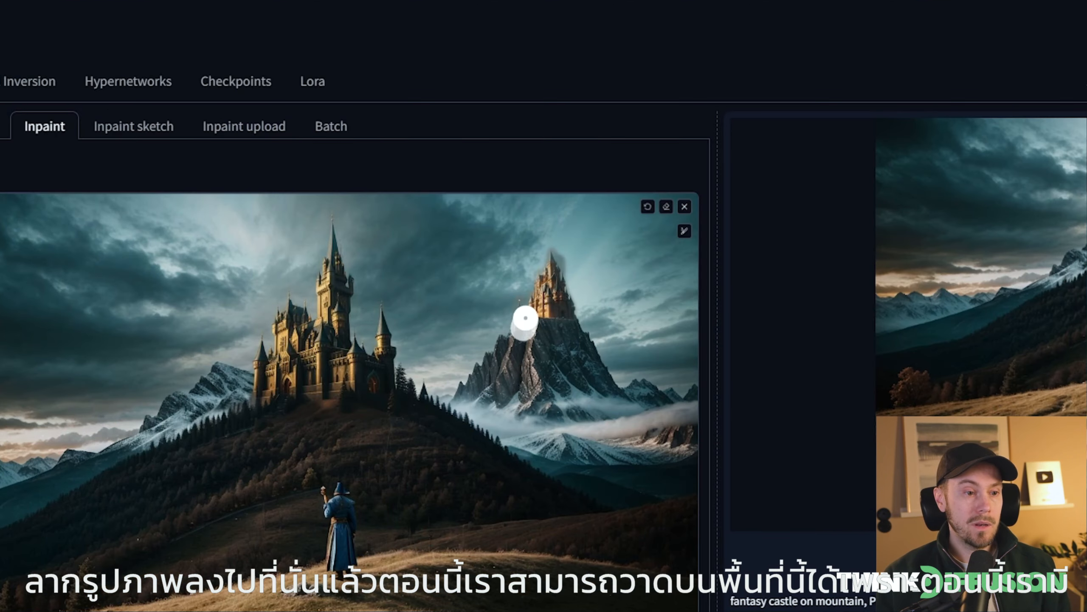
pyautogui.moveTo(428, 362)
pyautogui.mouseDown()
pyautogui.moveTo(452, 357)
pyautogui.moveTo(447, 341)
pyautogui.mouseUp()
pyautogui.moveTo(556, 285)
pyautogui.mouseDown()
pyautogui.moveTo(551, 262)
pyautogui.moveTo(536, 304)
pyautogui.mouseUp()
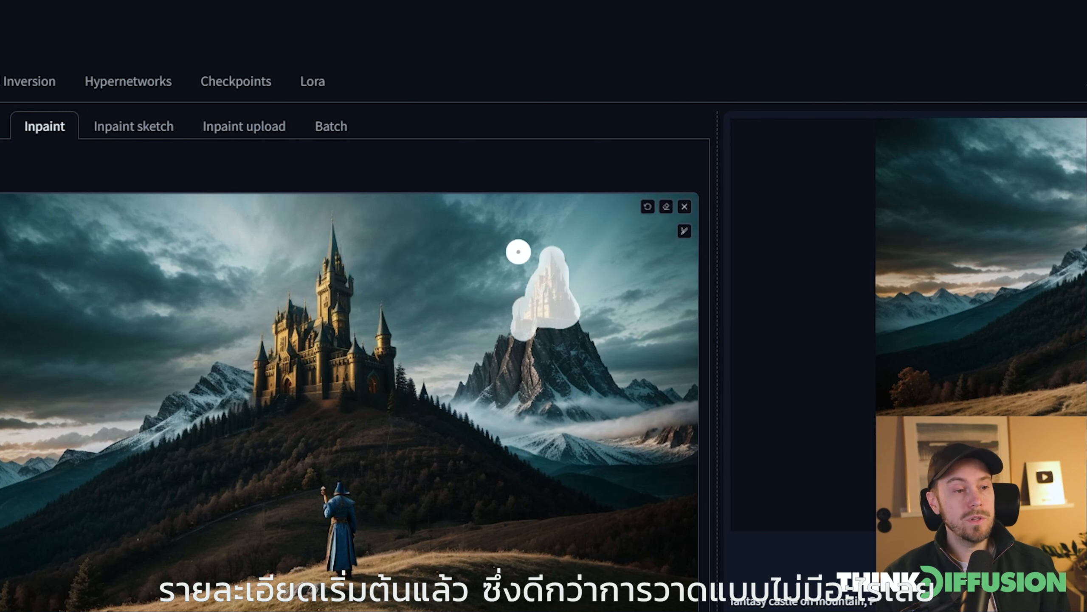
pyautogui.click(109, 126)
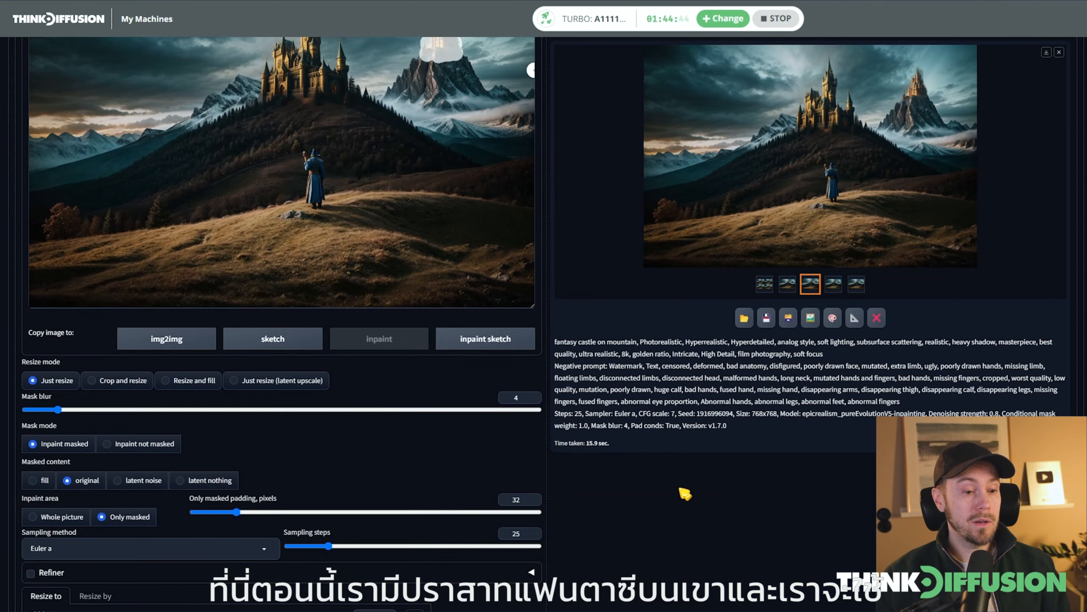
# Set the denoising strength to 0.6 and generate new variations of the masked mountain castle
pyautogui.scroll(-5, 686, 494)
pyautogui.moveTo(437, 470); pyautogui.dragTo(345, 470)
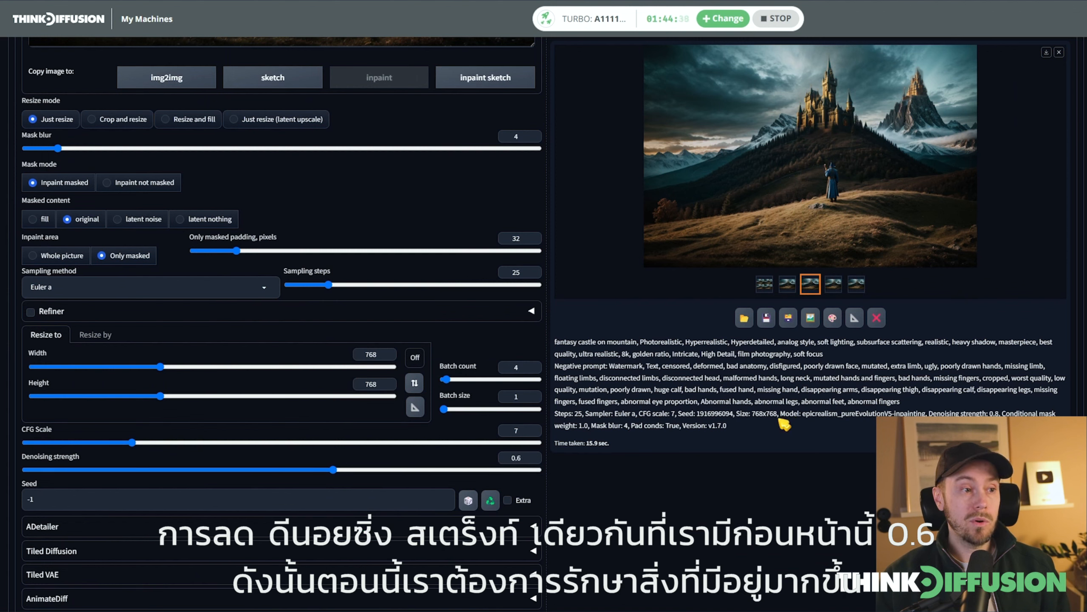
pyautogui.scroll(15, 785, 424)
pyautogui.click(994, 127)
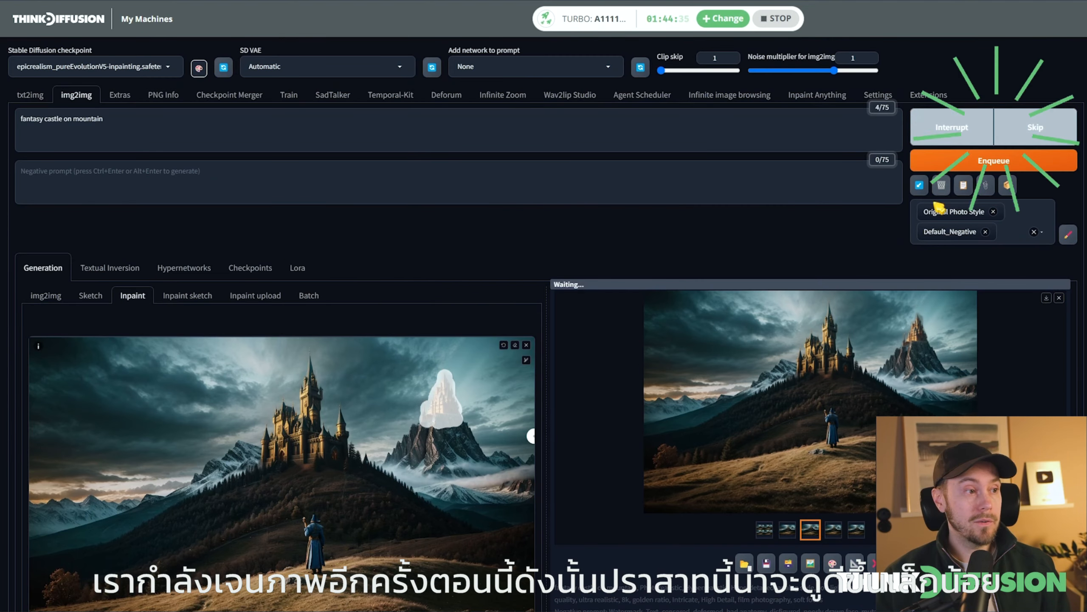
# Compare the new mountain castle variations full size and close the viewer
pyautogui.scroll(-3, 1019, 392)
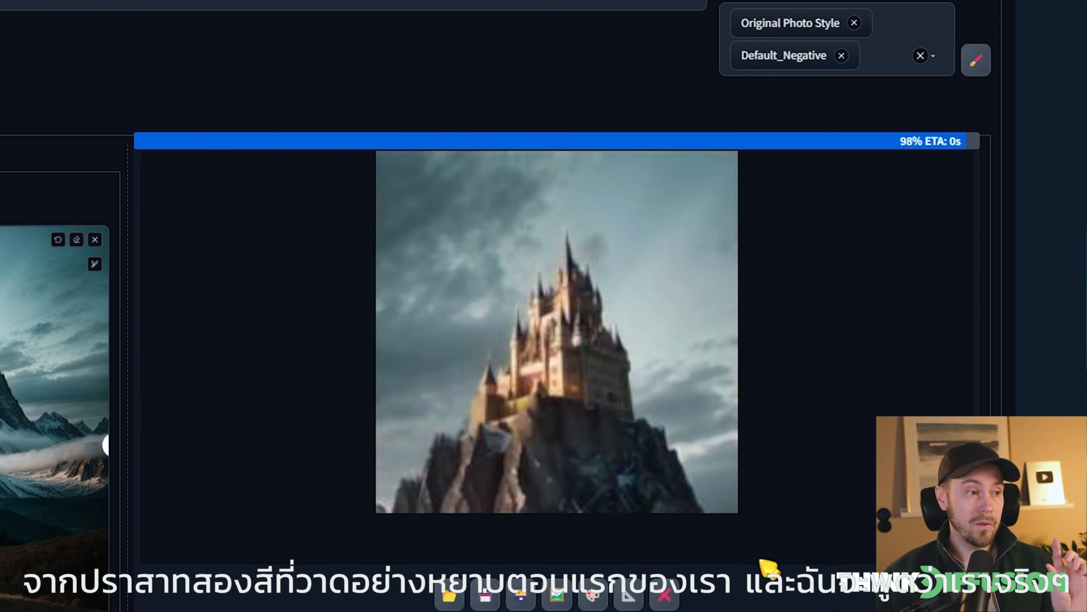
pyautogui.click(520, 544)
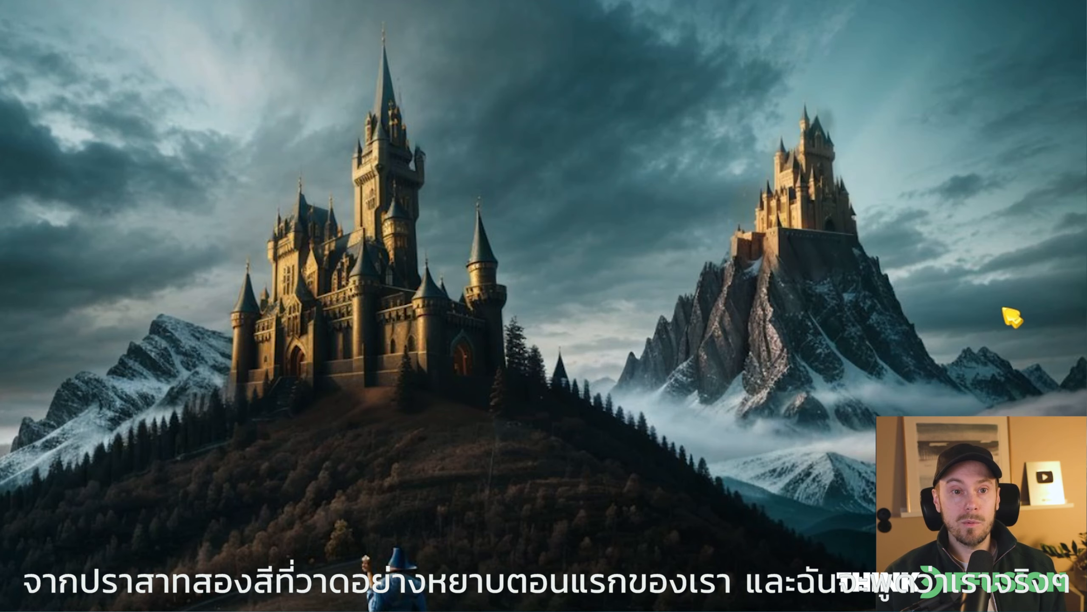
pyautogui.press('Right')
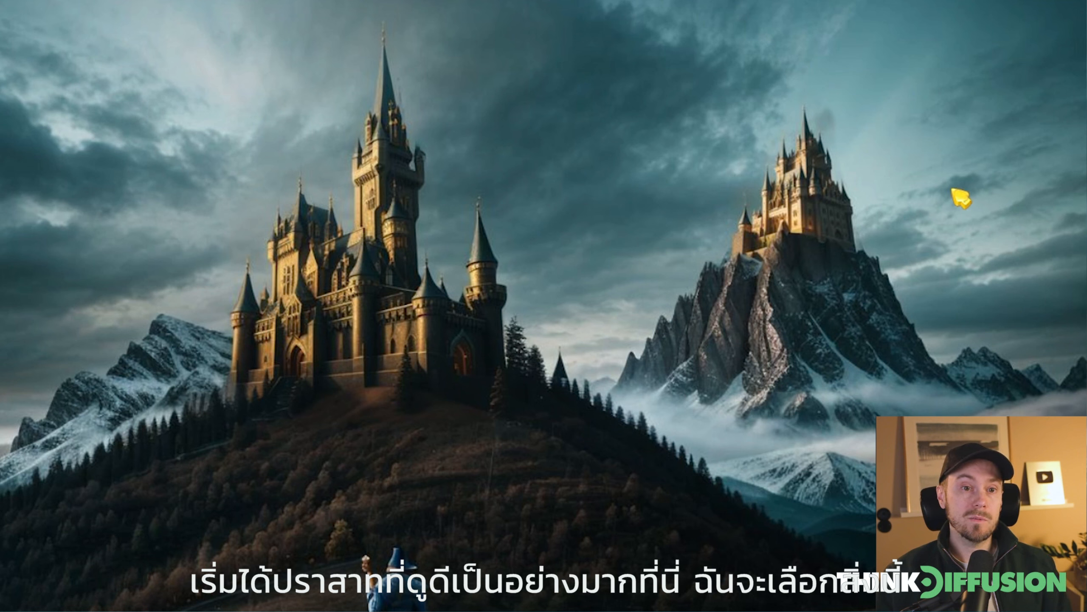
pyautogui.press('Escape')
# Load the fourth variation into Inpaint and mask the wizard on the grassy hill
pyautogui.moveTo(862, 222)
pyautogui.mouseDown()
pyautogui.moveTo(871, 223)
pyautogui.moveTo(259, 306)
pyautogui.moveTo(309, 335)
pyautogui.mouseUp()
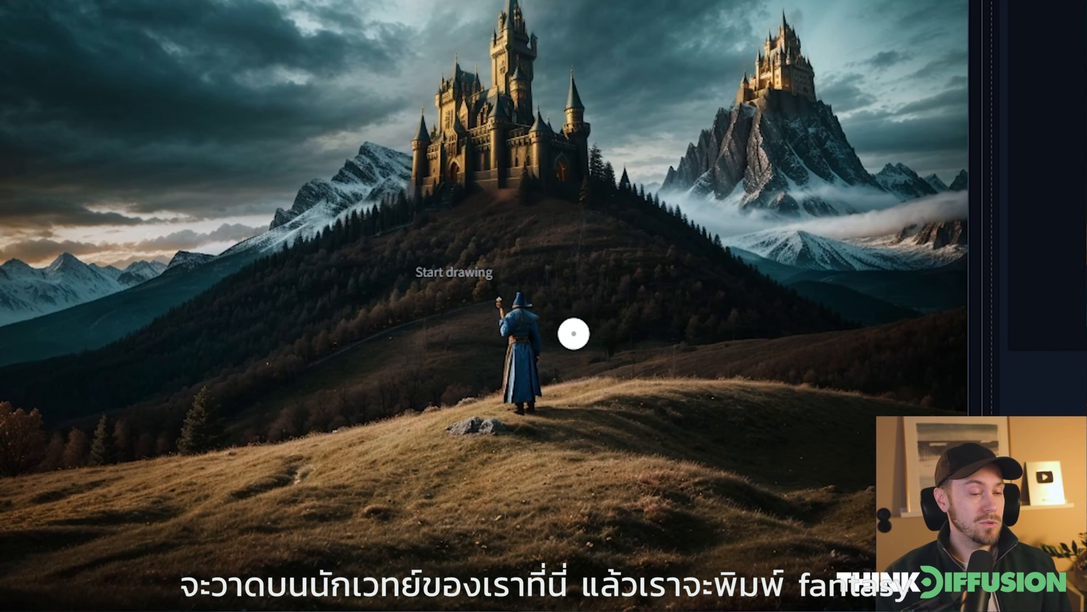
pyautogui.moveTo(319, 414); pyautogui.dragTo(313, 406)
pyautogui.moveTo(516, 387)
pyautogui.mouseDown()
pyautogui.moveTo(510, 310)
pyautogui.moveTo(517, 322)
pyautogui.mouseUp()
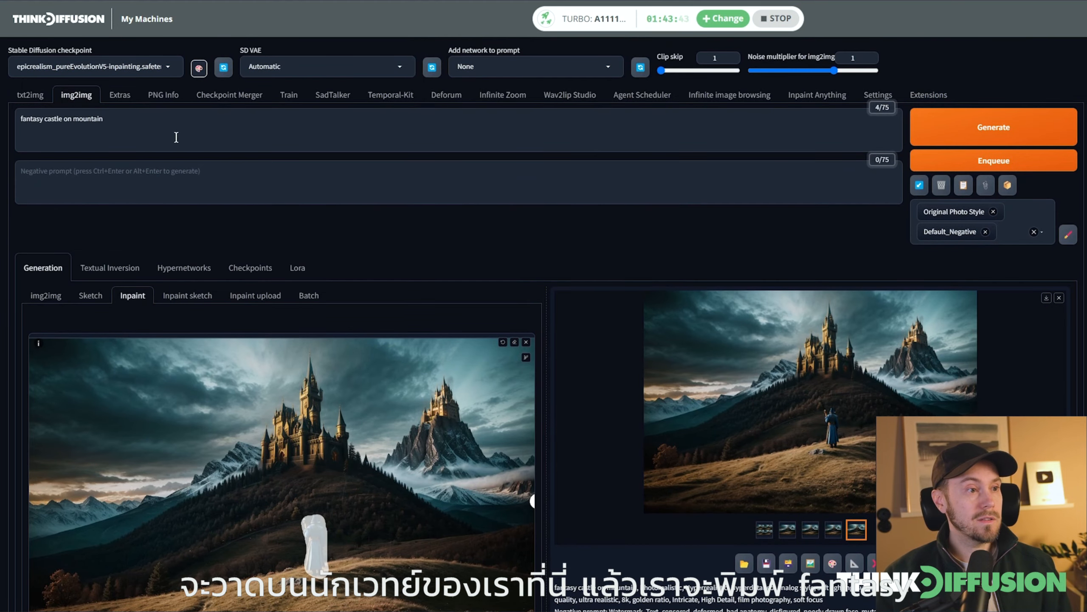
# Replace the prompt with "fantasy wizard" and generate variations of the masked figure
pyautogui.click(176, 137)
pyautogui.hotkey('ctrl', 'a')
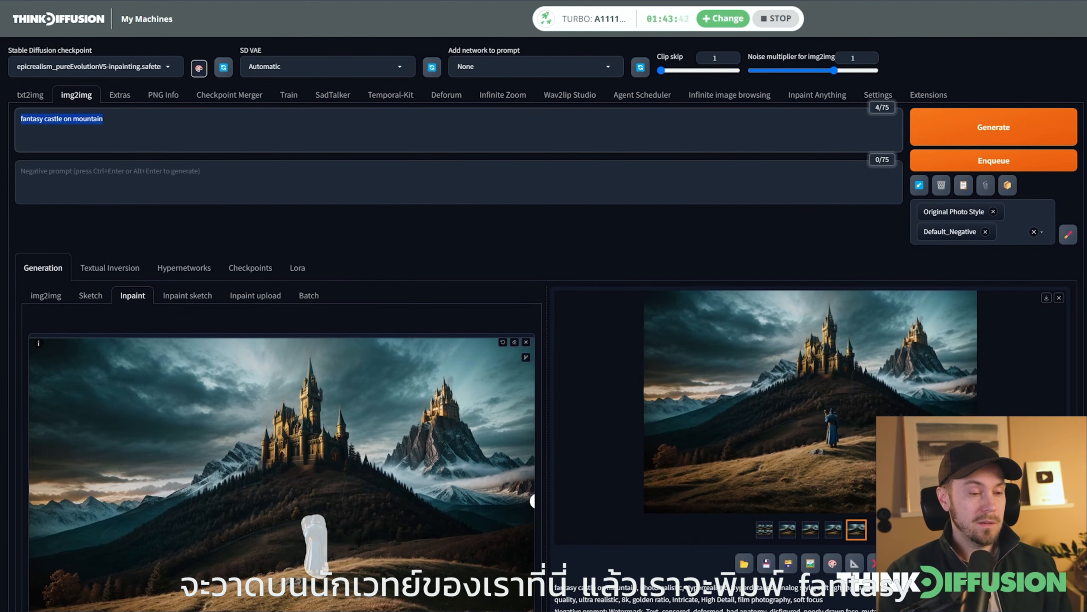
pyautogui.write('fantasy wizard')
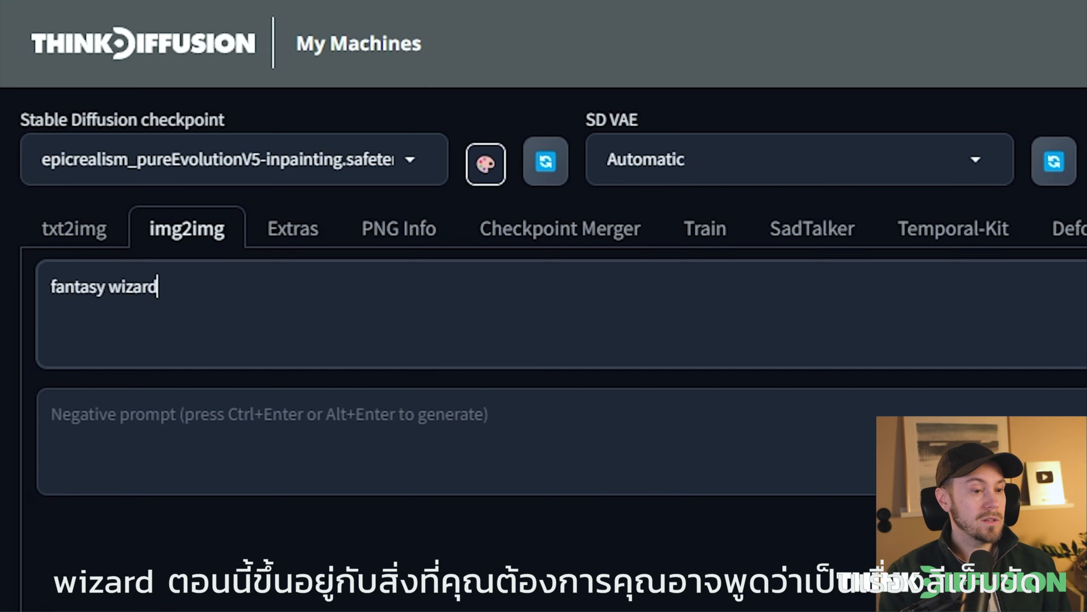
pyautogui.scroll(-3, 738, 315)
pyautogui.scroll(3, 728, 312)
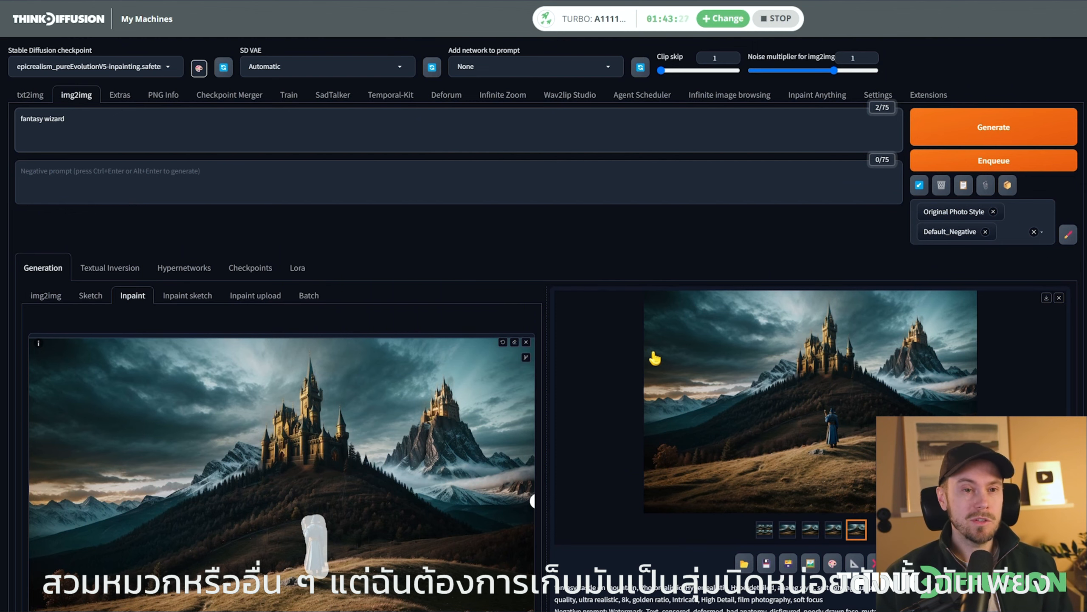
pyautogui.scroll(-5, 664, 361)
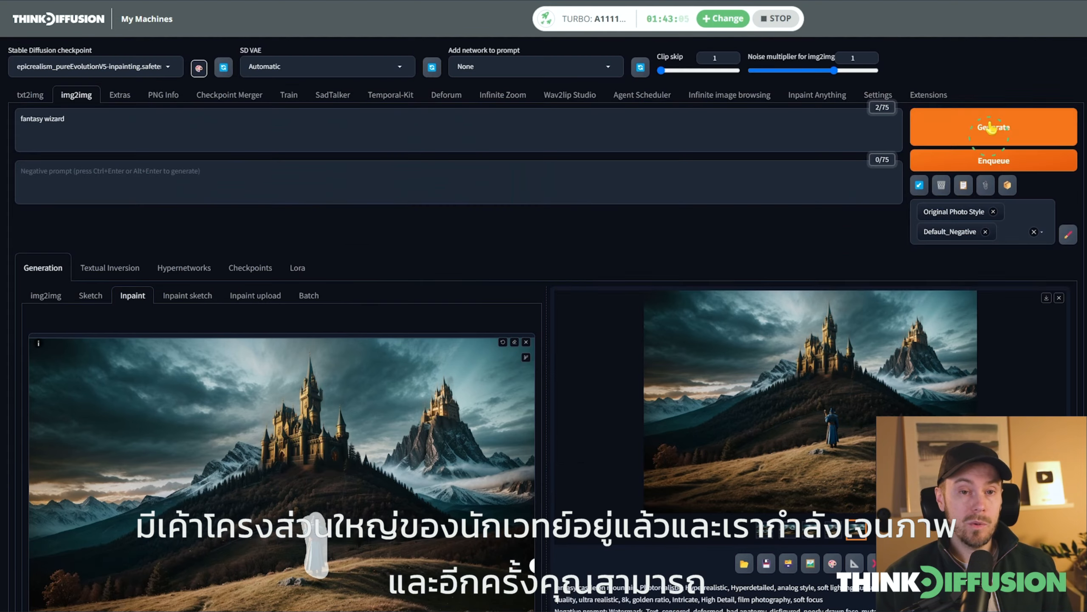
pyautogui.click(994, 126)
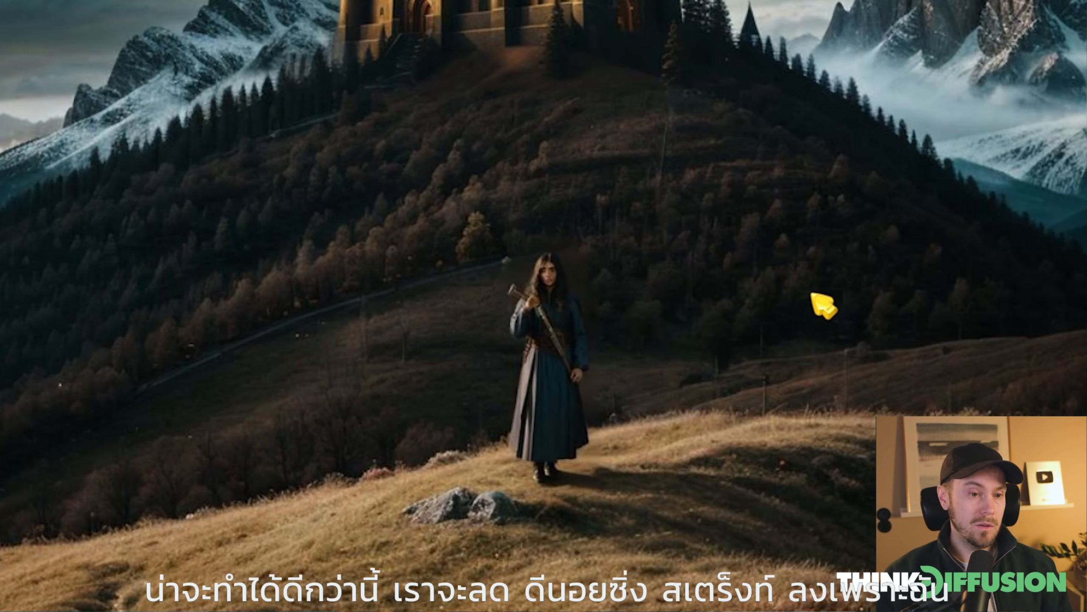
# Close the full-size result and lower the denoising strength to 0.5
pyautogui.press('Escape')
pyautogui.scroll(-9, 634, 483)
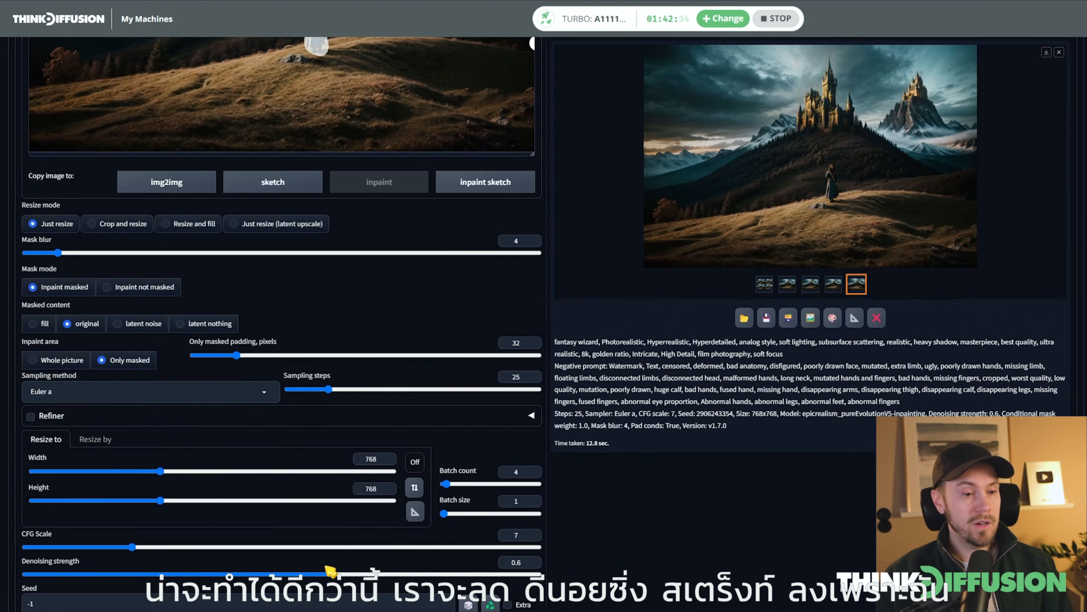
pyautogui.moveTo(333, 574); pyautogui.dragTo(288, 574)
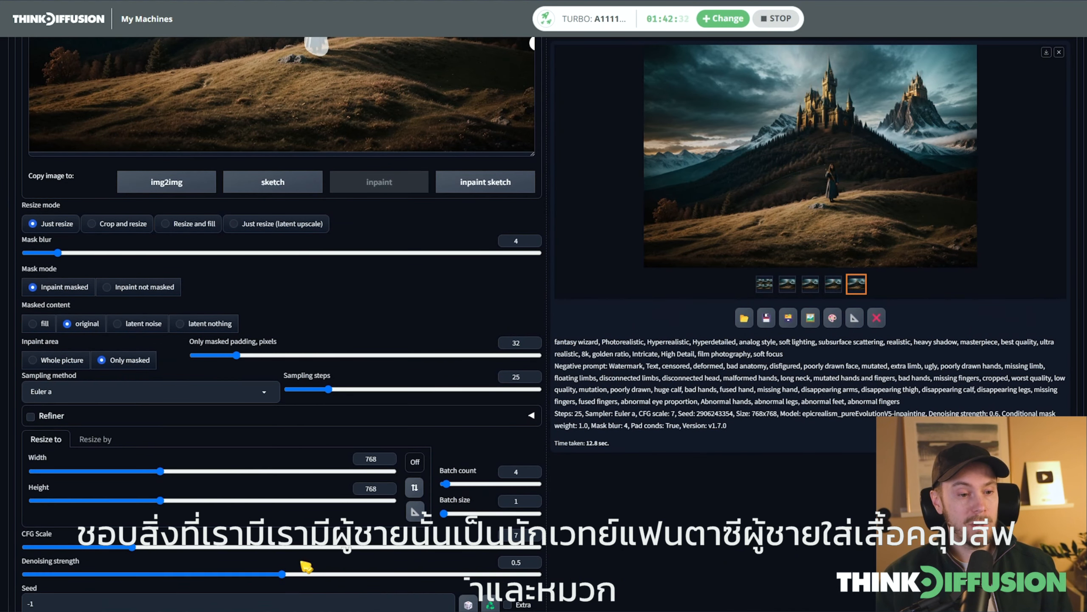
# Regenerate the wizard with the prompt "fantasy wizard man, blue robes and hat, wearing staff" and view a result full size
pyautogui.scroll(15, 165, 177)
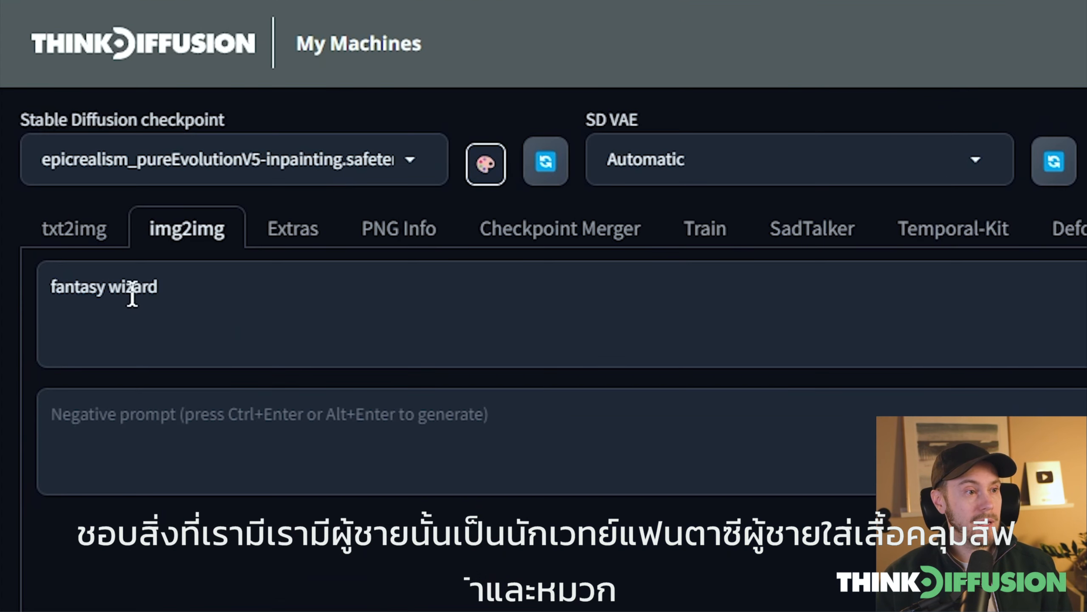
pyautogui.click(269, 303)
pyautogui.write('man, blue robes and h')
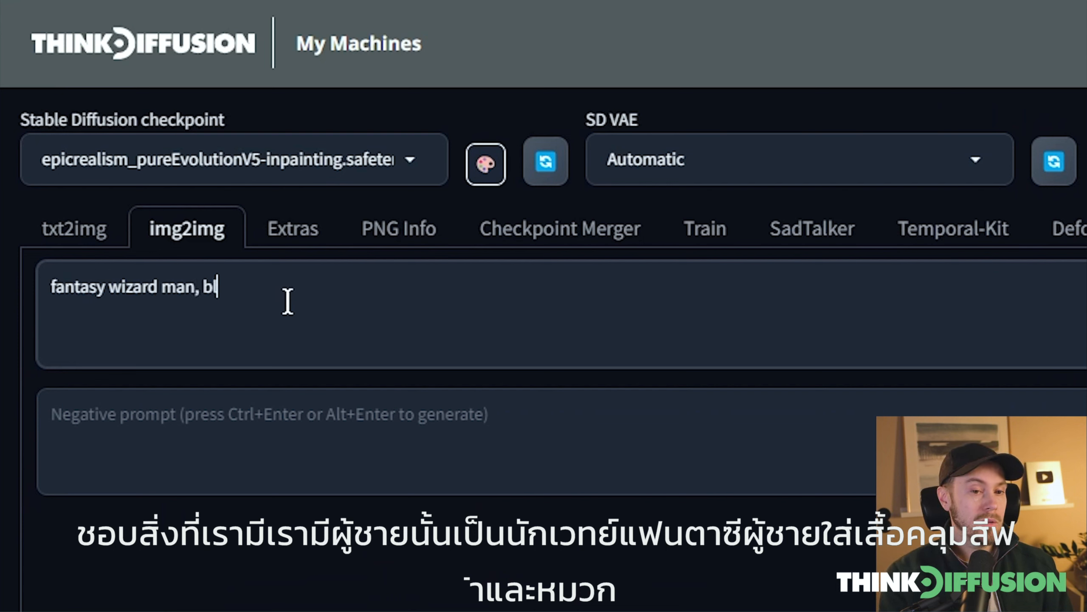
pyautogui.write('at, wearing staf')
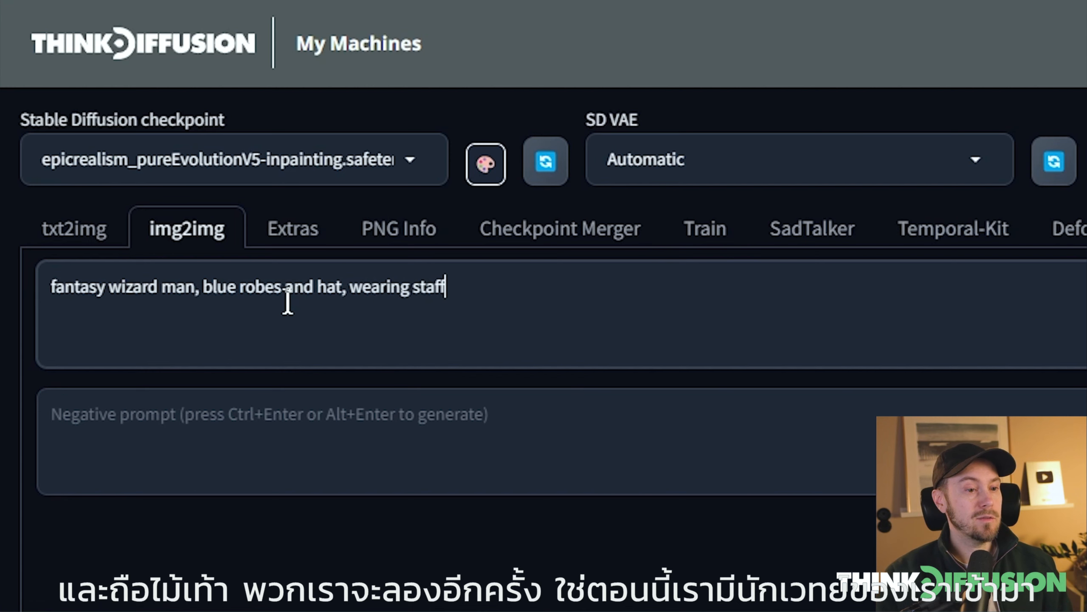
pyautogui.write('f')
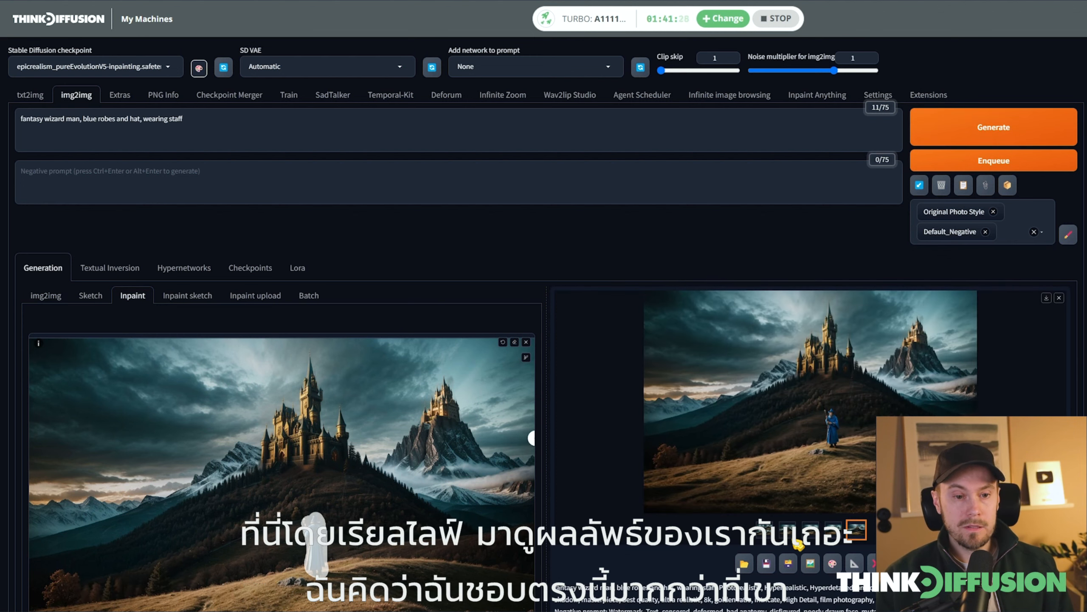
pyautogui.click(901, 410)
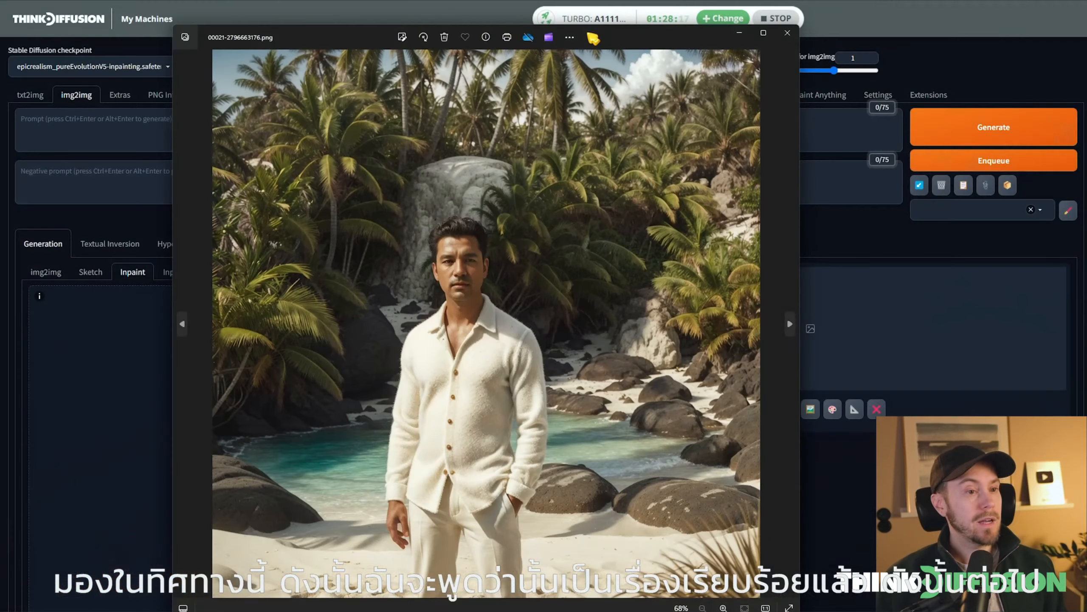
# Position the image viewer with the beach portrait 00021-2796663176.png over the web interface to examine the man's clothing
pyautogui.moveTo(593, 39); pyautogui.dragTo(698, 17)
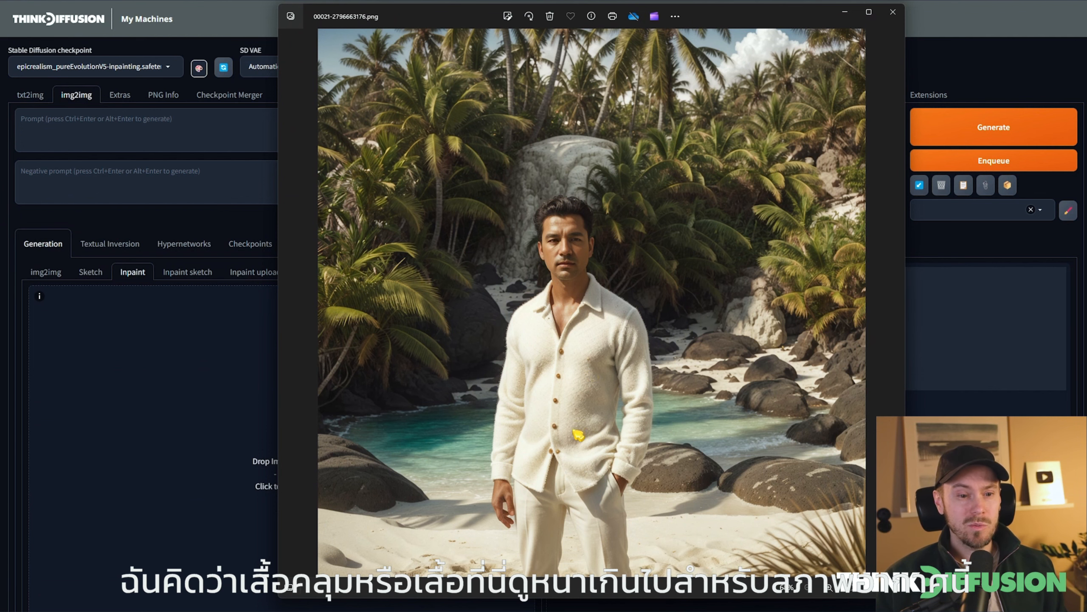
# Examine the texture of the man's thick wool shirt up close in the beach portrait
pyautogui.scroll(4, 578, 435)
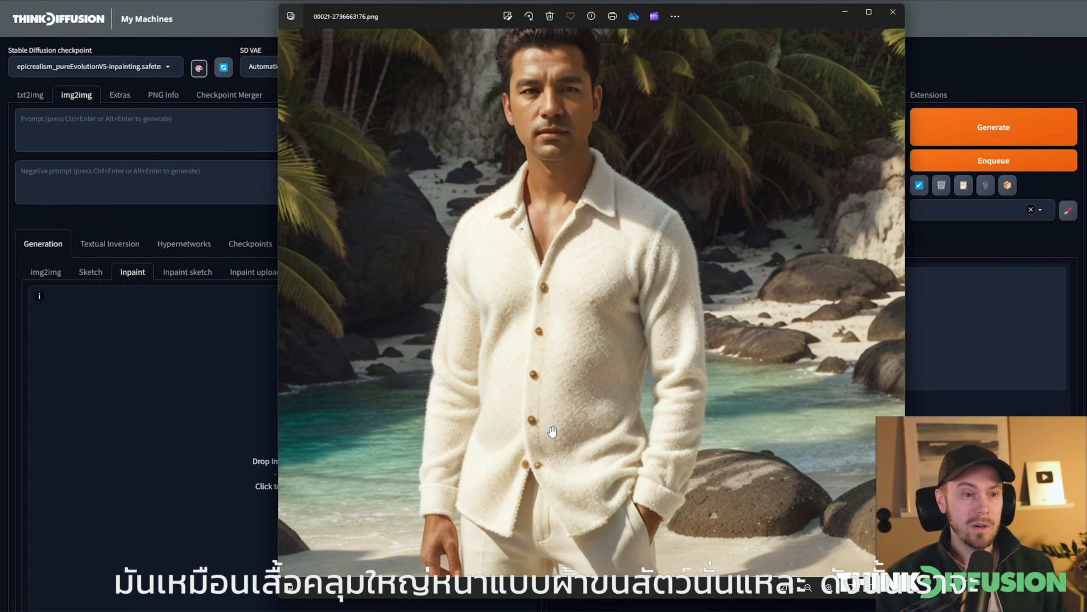
pyautogui.scroll(2, 552, 431)
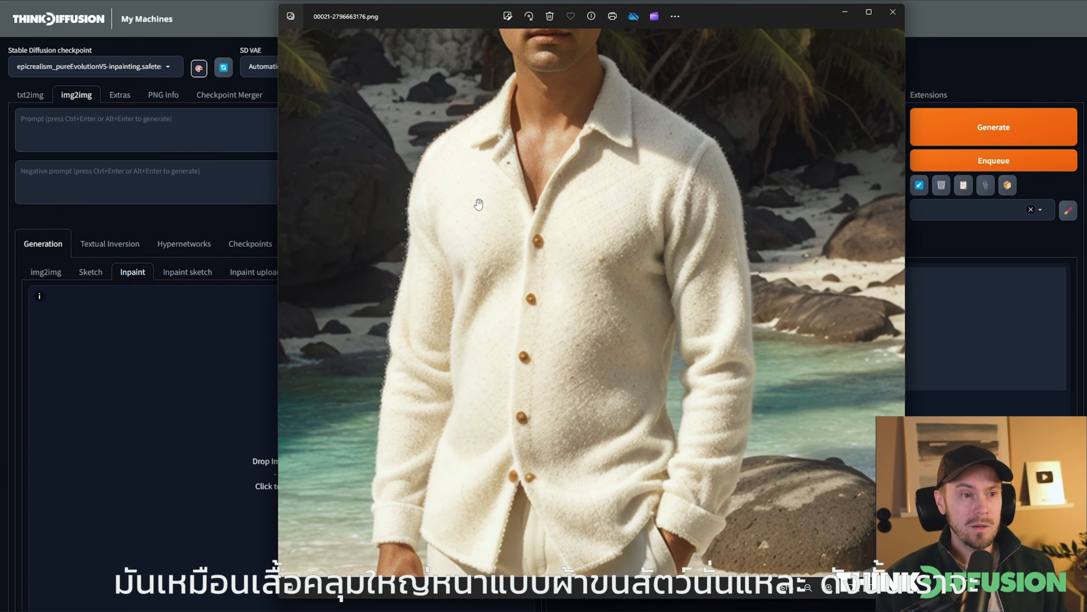
pyautogui.scroll(-2, 582, 405)
pyautogui.scroll(2, 591, 206)
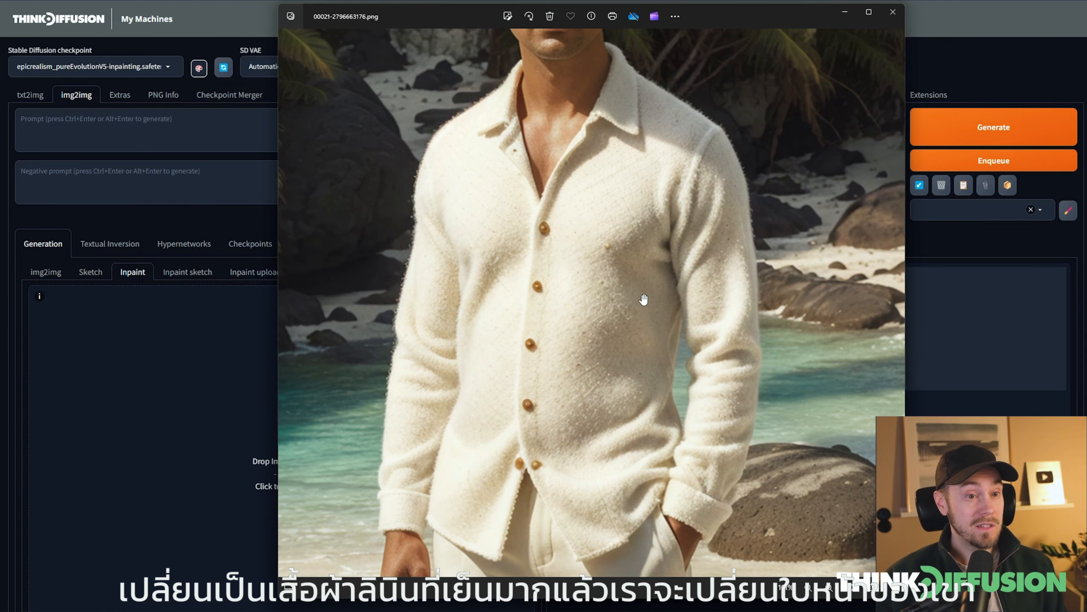
pyautogui.scroll(-3, 627, 301)
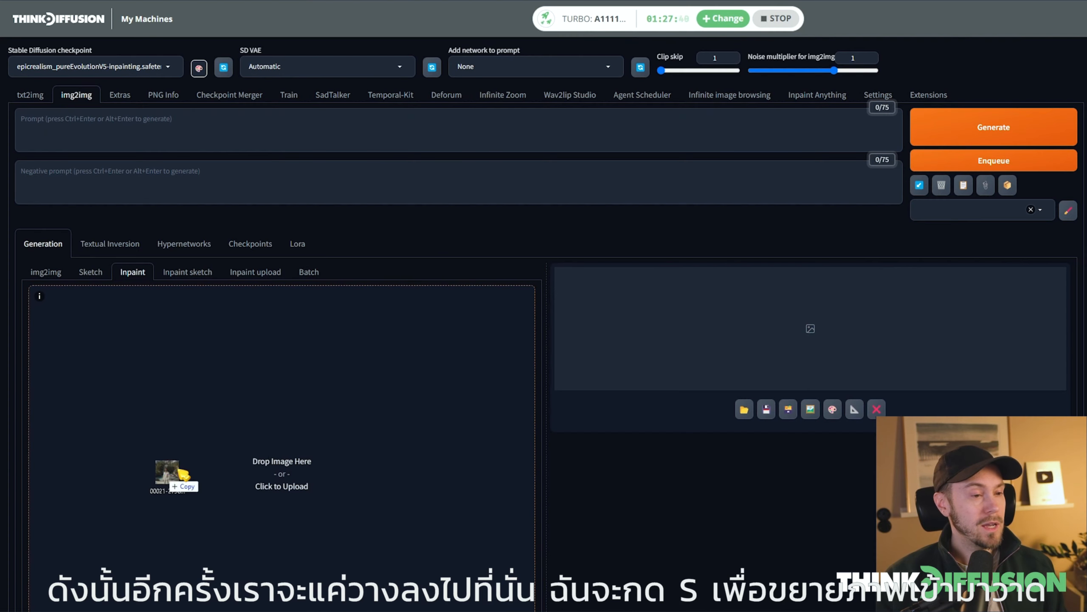
# Load the beach portrait into the inpaint canvas and paint a mask over the man's whole shirt
pyautogui.moveTo(171, 476); pyautogui.dragTo(242, 462)
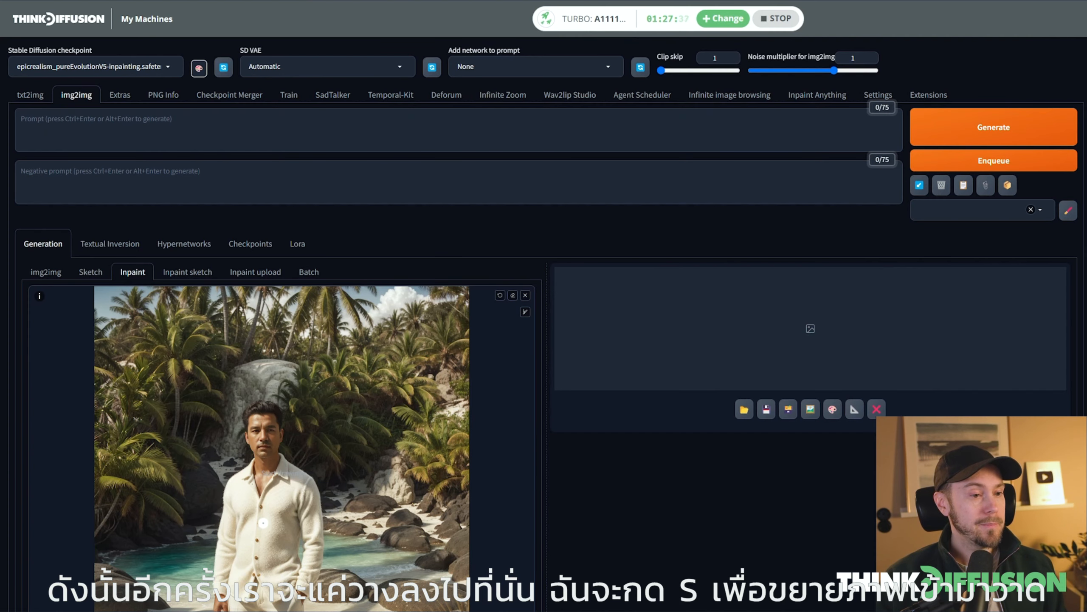
pyautogui.press('s')
pyautogui.scroll(5, 562, 221)
pyautogui.moveTo(562, 196)
pyautogui.mouseDown()
pyautogui.moveTo(501, 265)
pyautogui.moveTo(496, 195)
pyautogui.moveTo(469, 210)
pyautogui.moveTo(427, 388)
pyautogui.moveTo(428, 451)
pyautogui.moveTo(520, 433)
pyautogui.moveTo(560, 462)
pyautogui.moveTo(612, 460)
pyautogui.moveTo(588, 226)
pyautogui.moveTo(513, 326)
pyautogui.moveTo(463, 425)
pyautogui.moveTo(588, 318)
pyautogui.moveTo(568, 376)
pyautogui.moveTo(595, 373)
pyautogui.moveTo(590, 421)
pyautogui.moveTo(527, 431)
pyautogui.mouseUp()
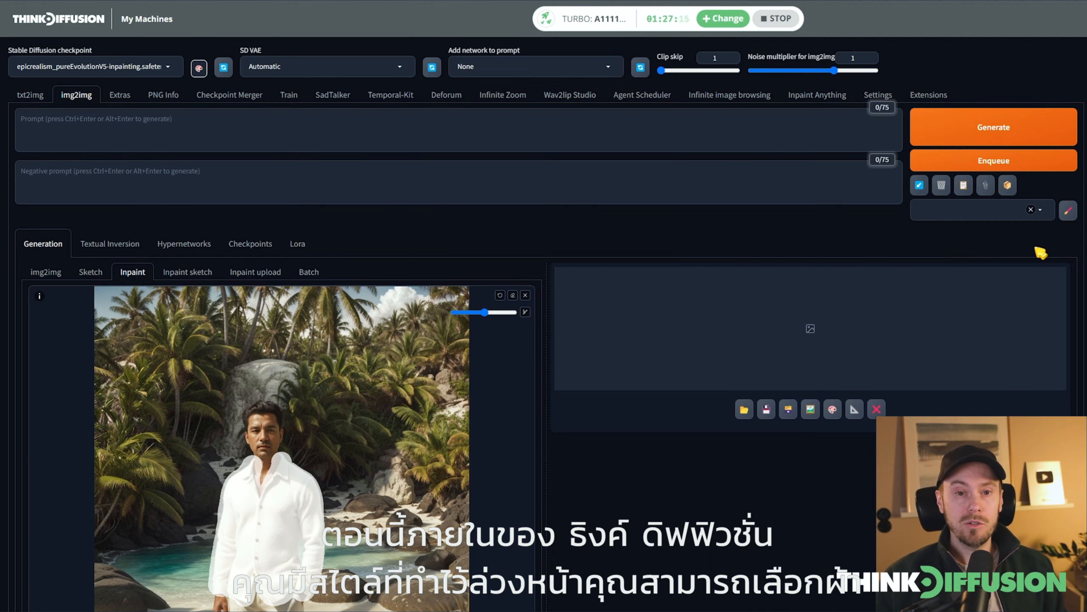
# Choose the Linen cloth inpainting style and enter "shirt" as the prompt
pyautogui.click(1041, 210)
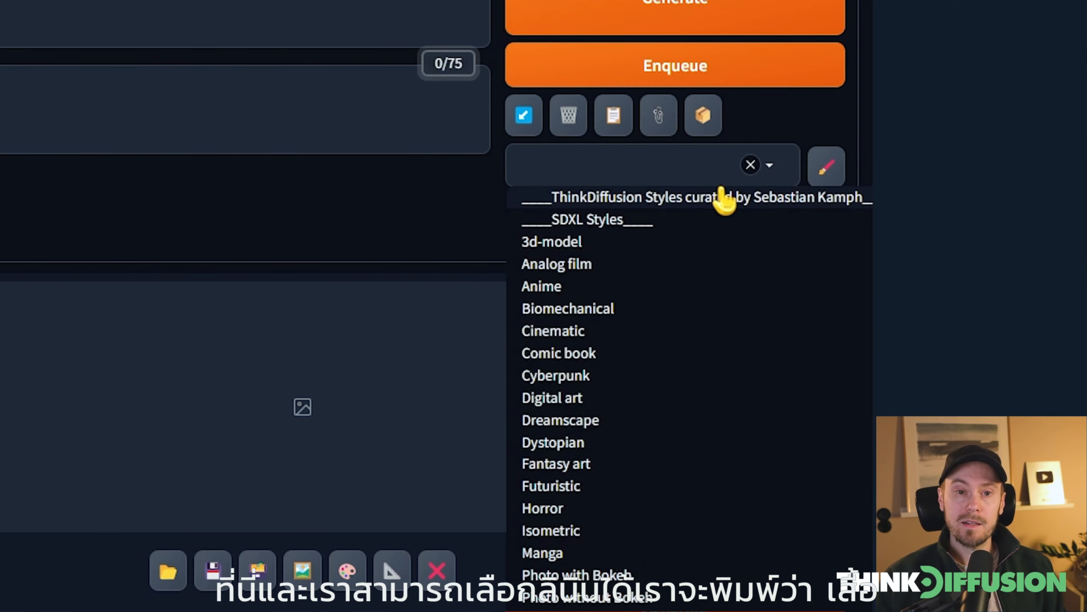
pyautogui.scroll(-10, 676, 557)
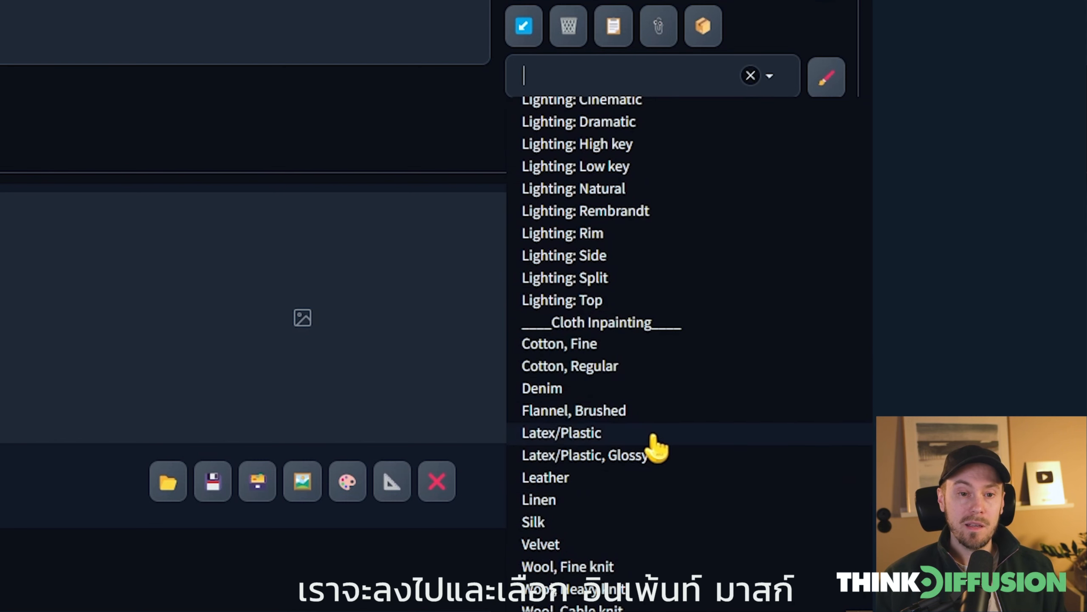
pyautogui.click(556, 501)
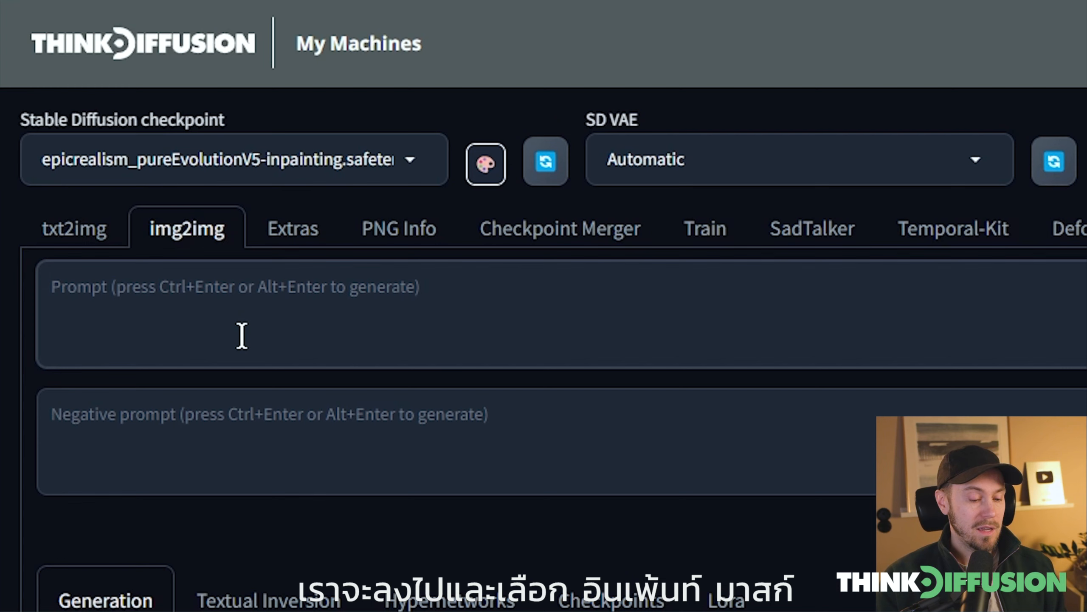
pyautogui.click(241, 336)
pyautogui.write('shirt')
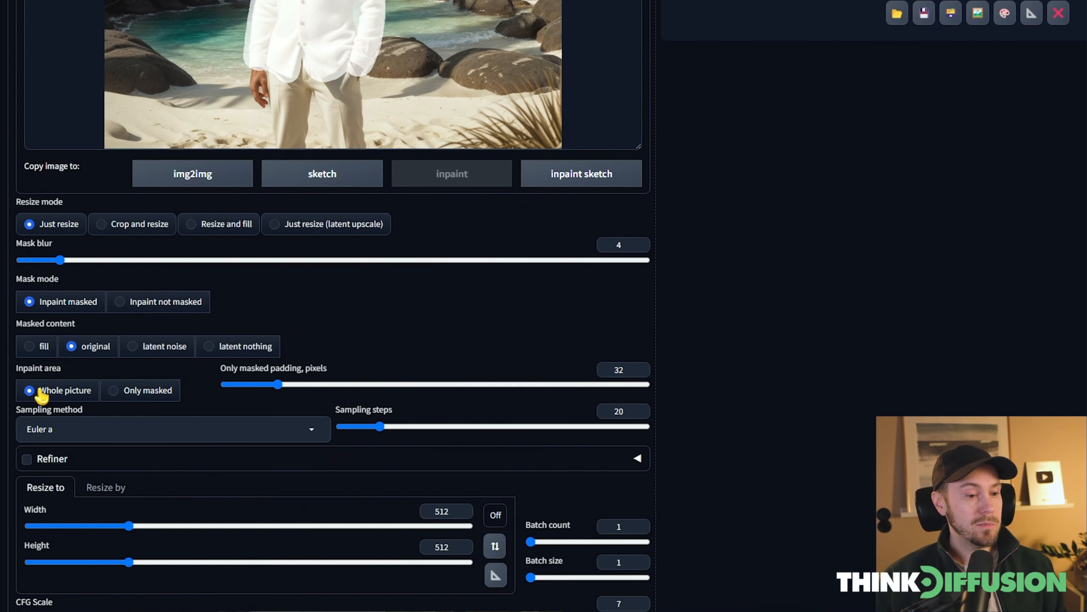
# Match the output size to the source image at 1536 x 1536 and set the denoising strength to 0.6
pyautogui.scroll(-2, 655, 433)
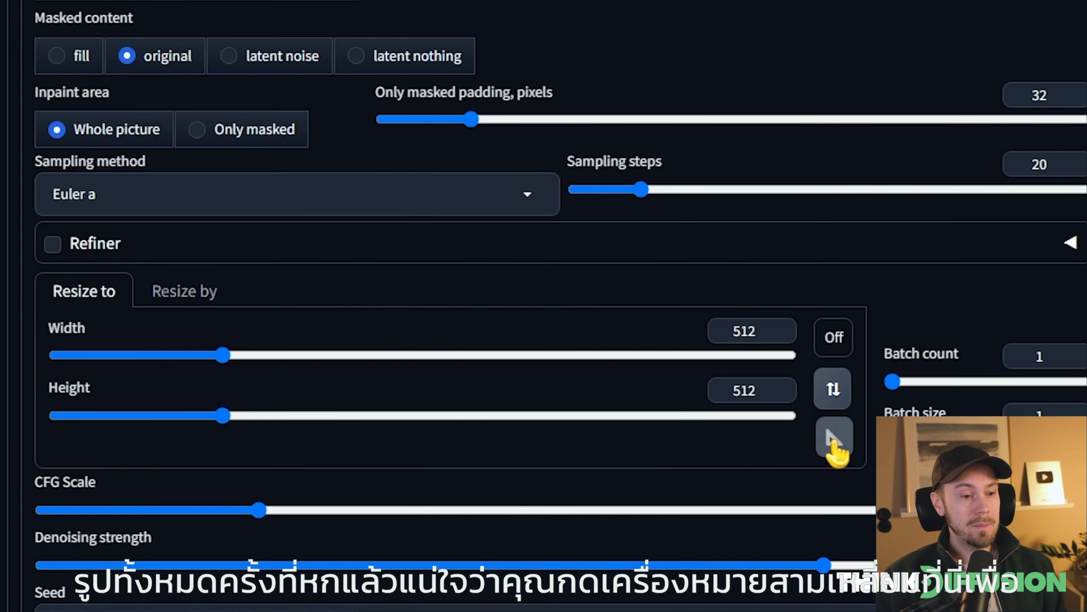
pyautogui.click(833, 439)
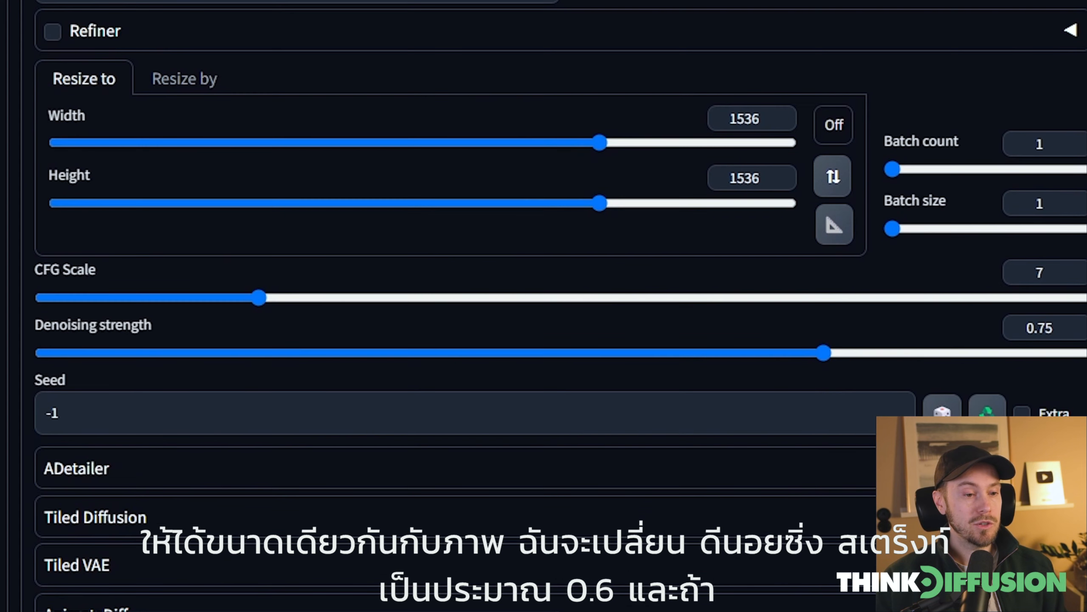
pyautogui.moveTo(823, 565); pyautogui.dragTo(670, 574)
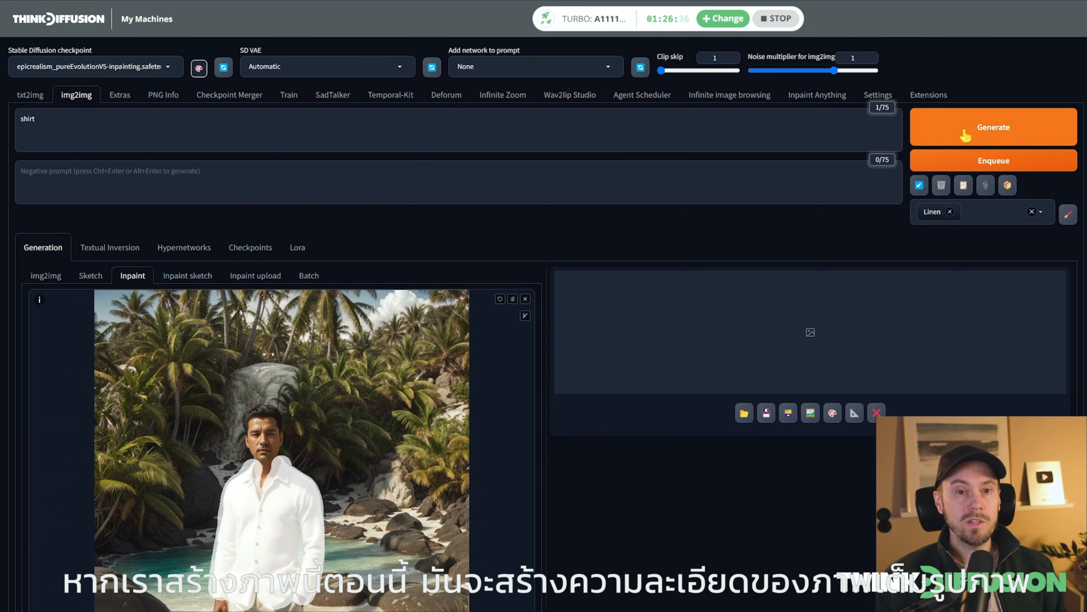
# Generate the linen shirt over the masked area and view the result full size
pyautogui.click(1006, 131)
pyautogui.scroll(-3, 942, 407)
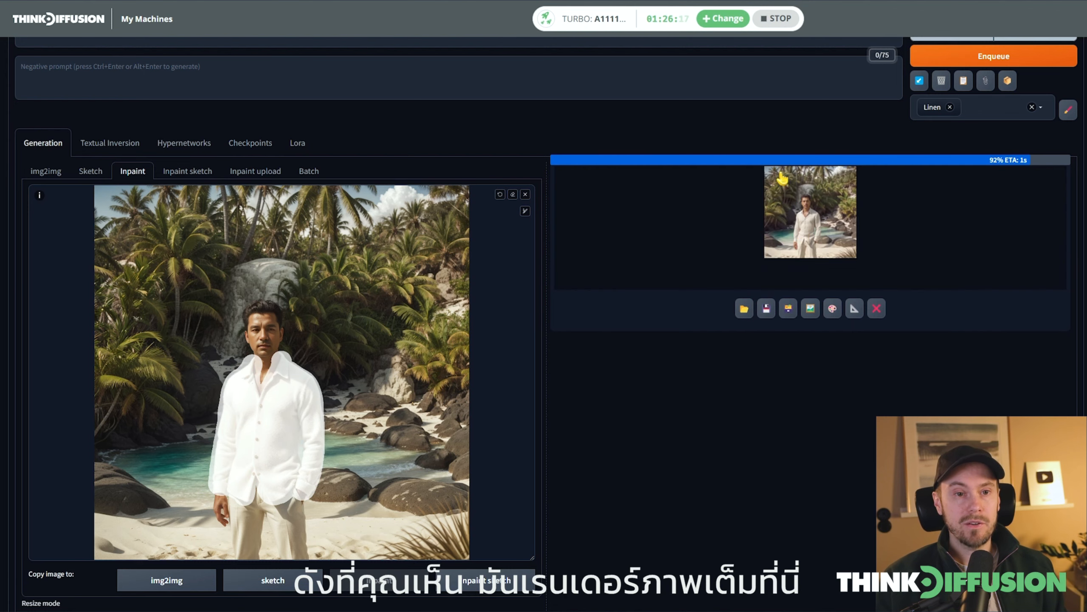
pyautogui.click(909, 322)
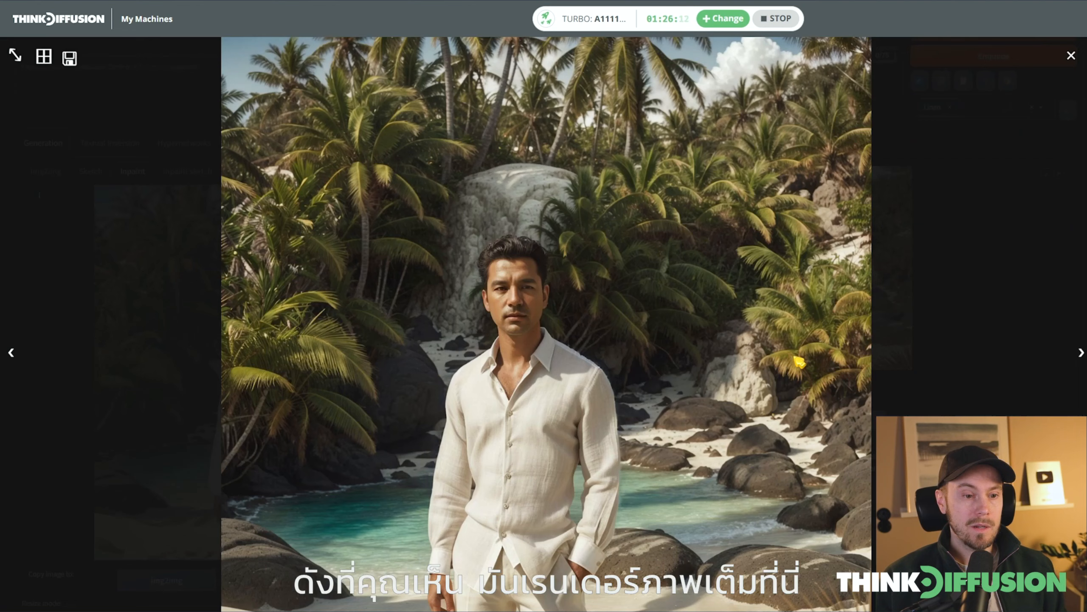
pyautogui.scroll(-2, 622, 377)
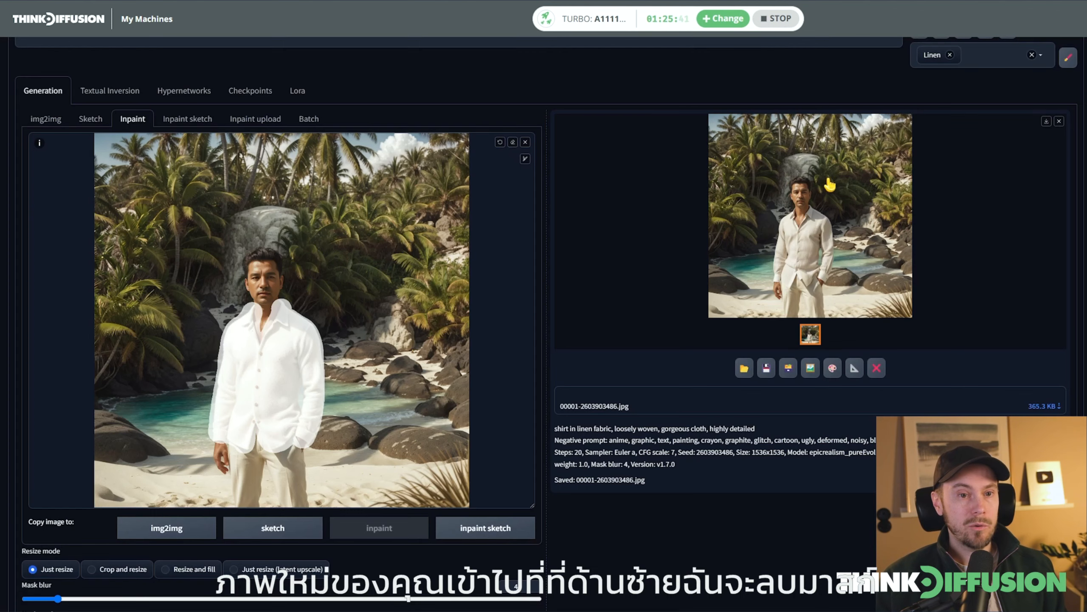
# Replace the inpaint source with the linen-shirt result and swap the shirt mask for a mask over the man's face
pyautogui.moveTo(834, 193); pyautogui.dragTo(317, 216)
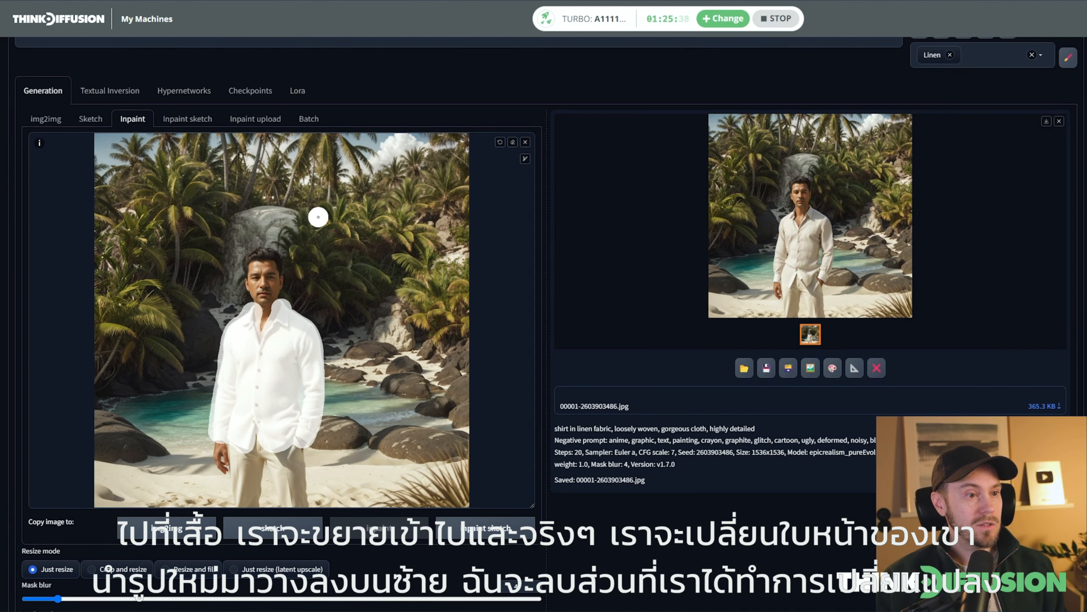
pyautogui.click(513, 142)
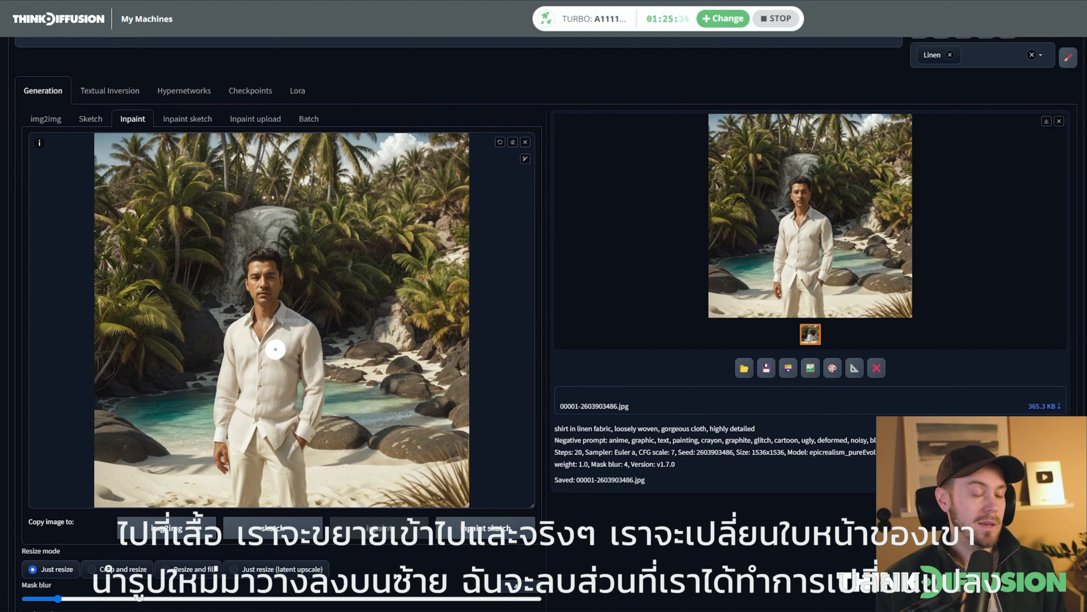
pyautogui.press('s')
pyautogui.scroll(1, 518, 305)
pyautogui.scroll(-1, 515, 306)
pyautogui.moveTo(520, 281)
pyautogui.mouseDown()
pyautogui.moveTo(498, 284)
pyautogui.moveTo(512, 313)
pyautogui.moveTo(524, 290)
pyautogui.mouseUp()
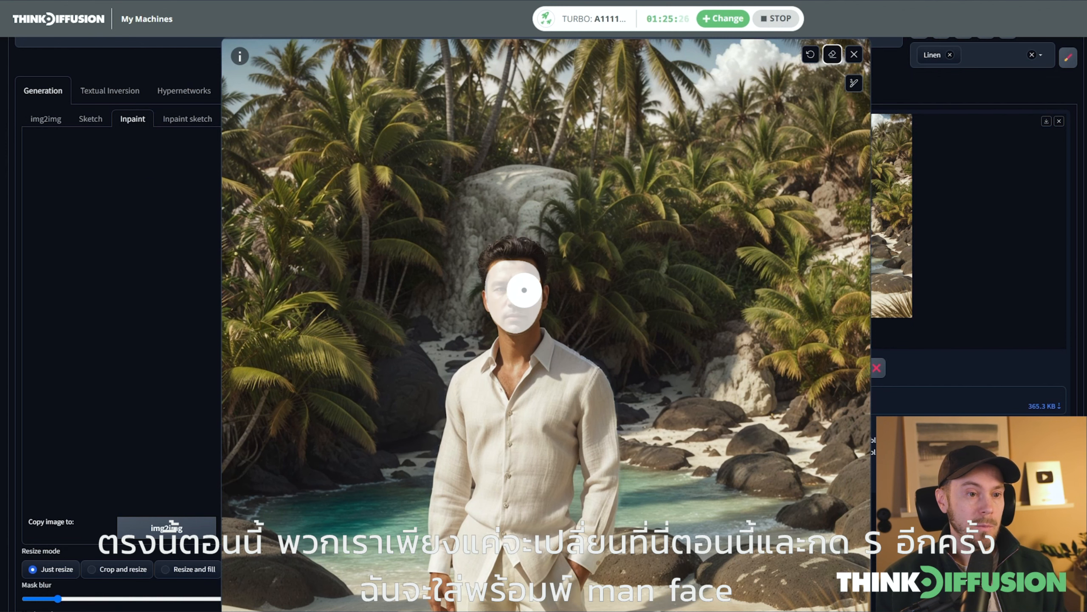
pyautogui.click(854, 56)
# Replace the prompt with "man face" and remove the Linen style
pyautogui.scroll(4, 195, 171)
pyautogui.click(86, 140)
pyautogui.hotkey('ctrl', 'a')
pyautogui.write('man face')
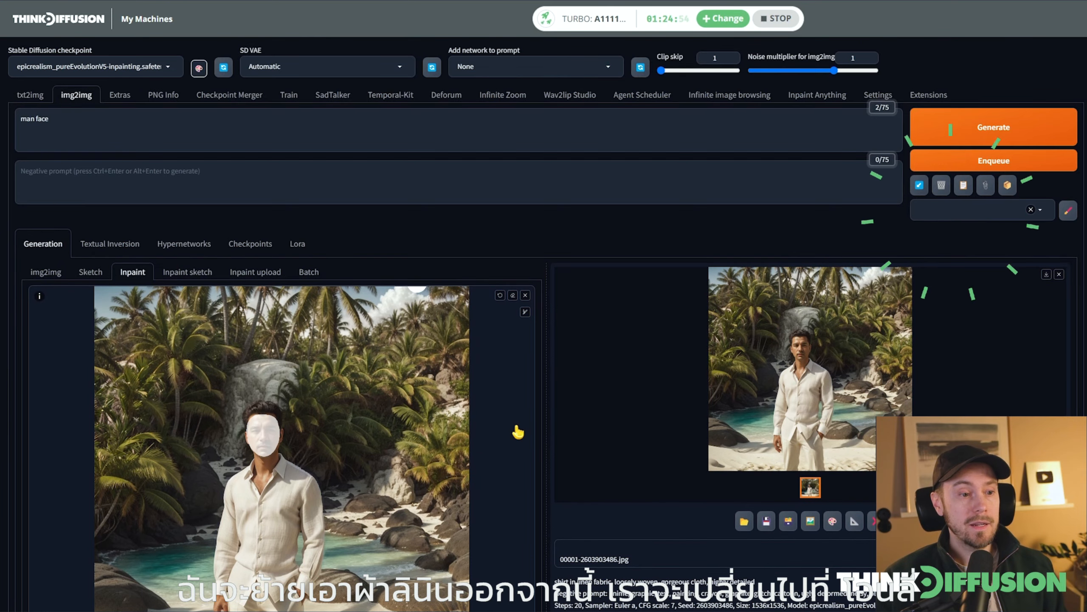
# Restrict the inpaint area to Only masked and set the output size to 768 x 768
pyautogui.scroll(-5, 515, 432)
pyautogui.scroll(-5, 578, 434)
pyautogui.click(125, 233)
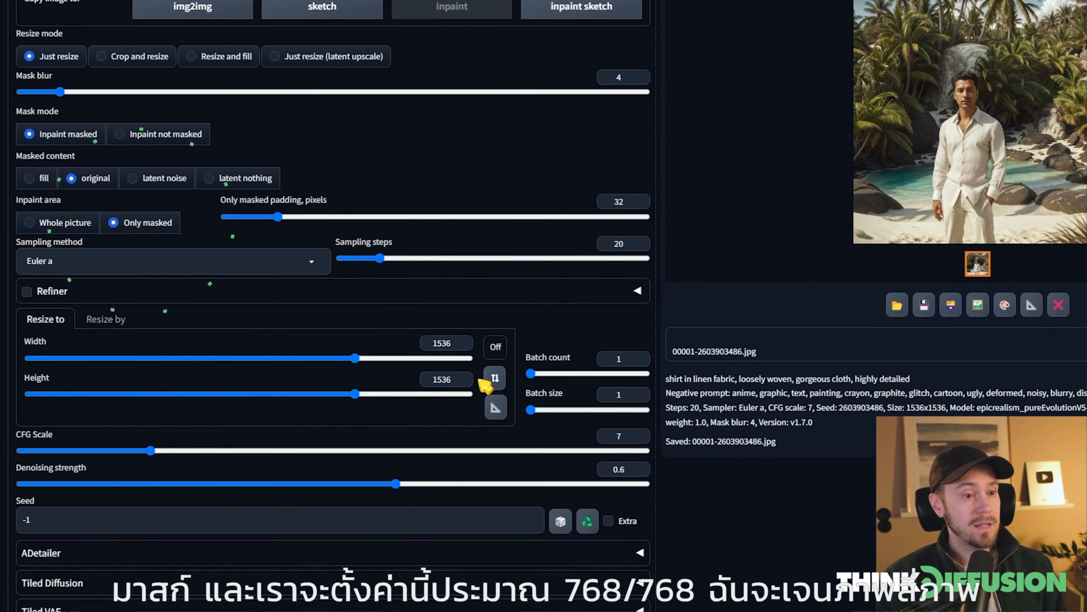
pyautogui.doubleClick(441, 342)
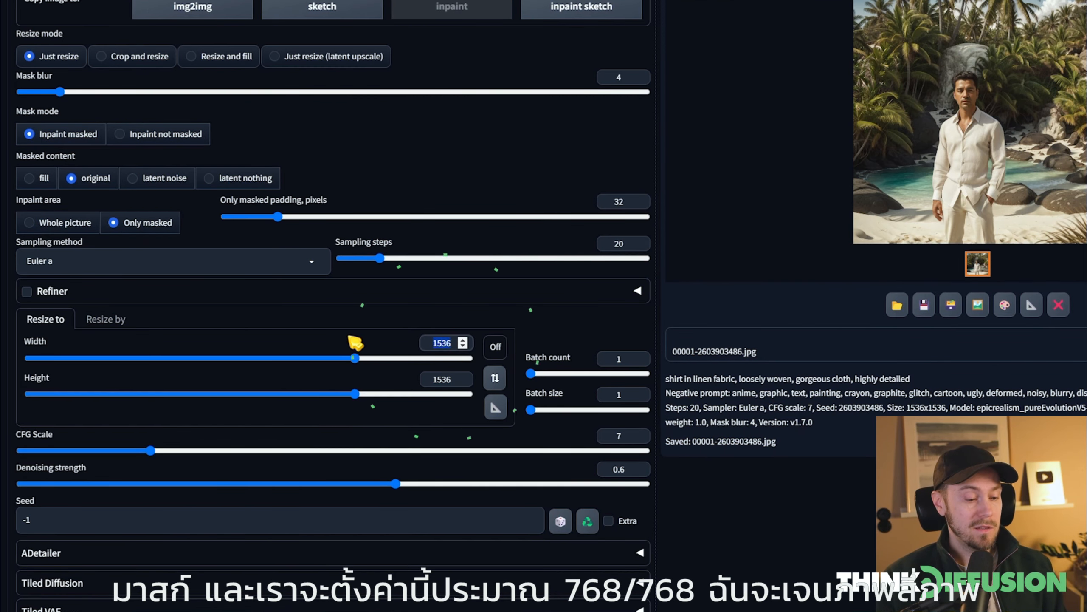
pyautogui.write('768')
pyautogui.press('Tab')
pyautogui.press('Tab')
pyautogui.write('768')
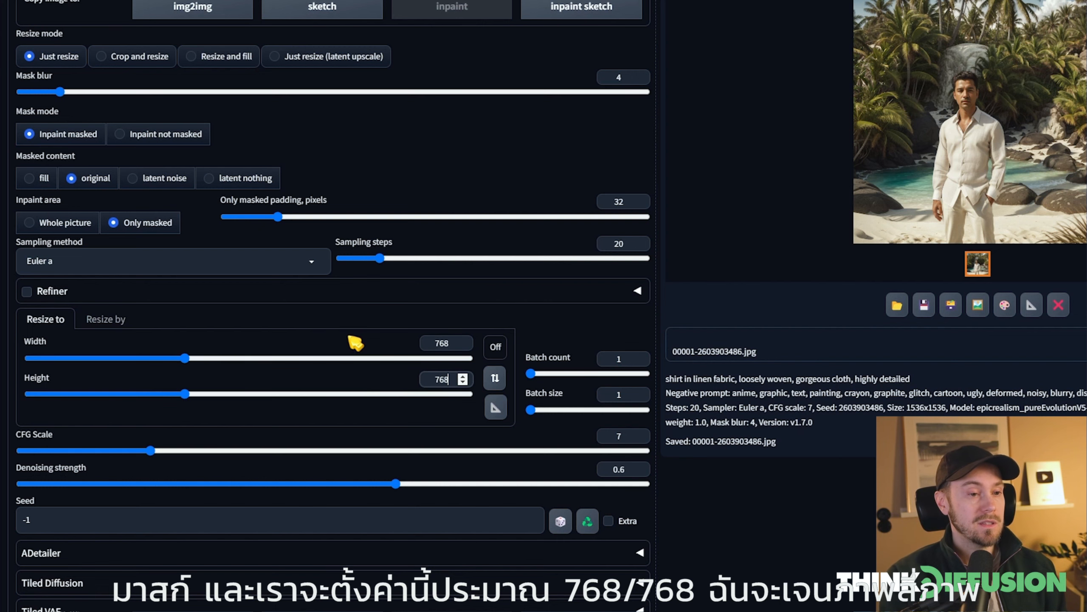
pyautogui.press('Tab')
# Set the batch count to 4 and generate variations of the masked face
pyautogui.moveTo(623, 359); pyautogui.dragTo(539, 371)
pyautogui.write('4')
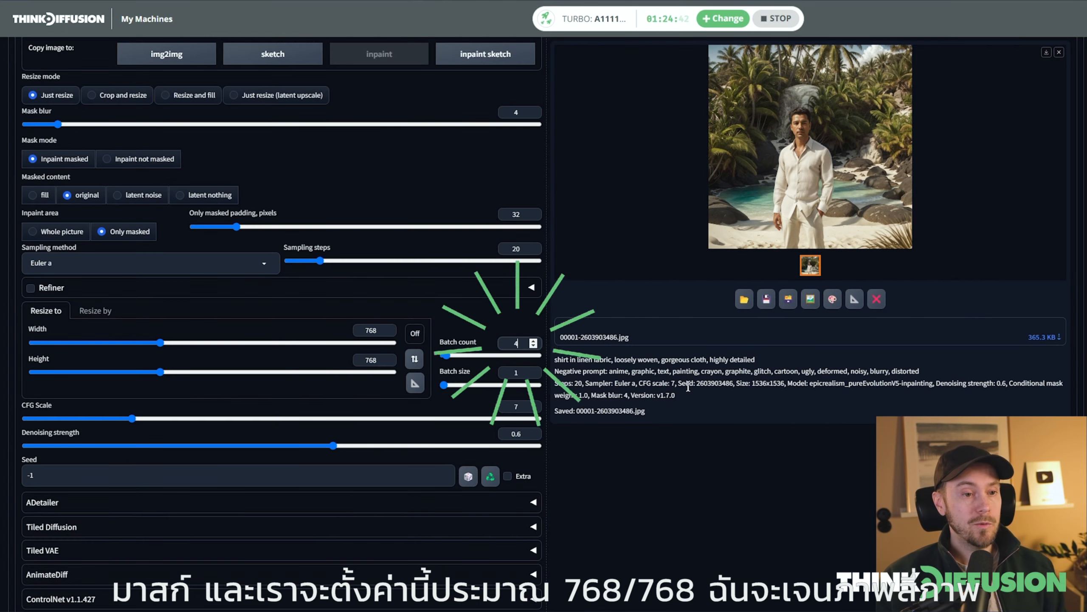
pyautogui.click(688, 383)
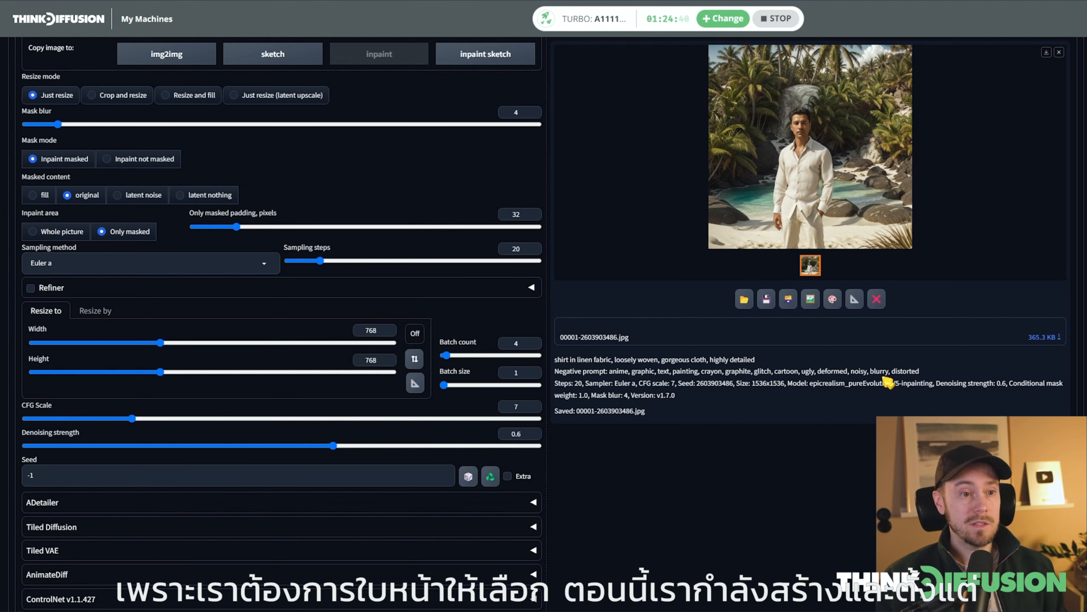
pyautogui.scroll(10, 937, 396)
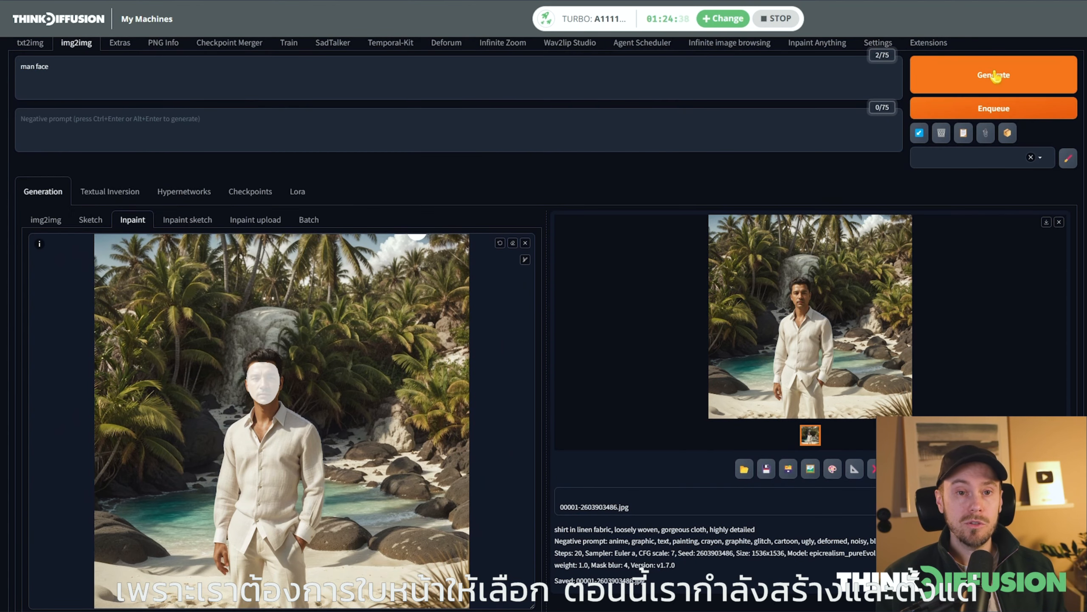
pyautogui.click(990, 75)
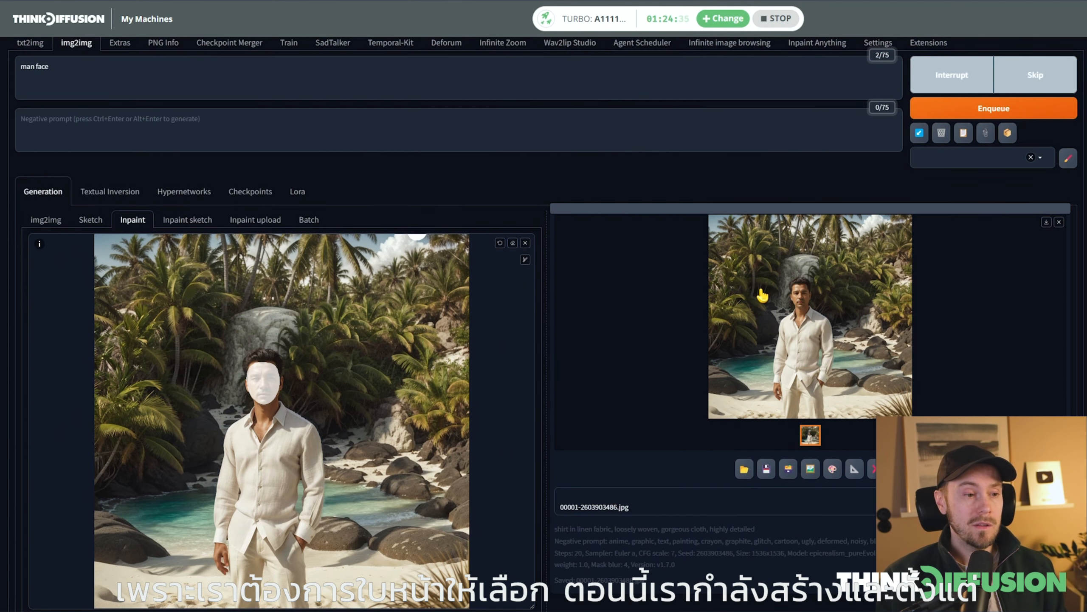
# Review the generated face variations full size, from the grid through the individual images
pyautogui.scroll(-7, 600, 431)
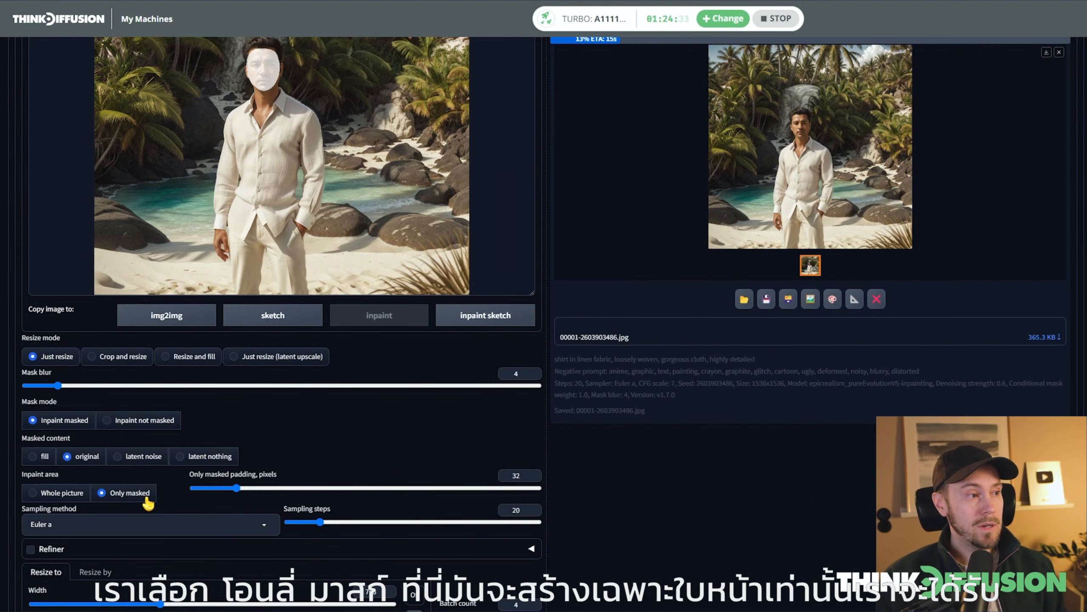
pyautogui.scroll(4, 940, 377)
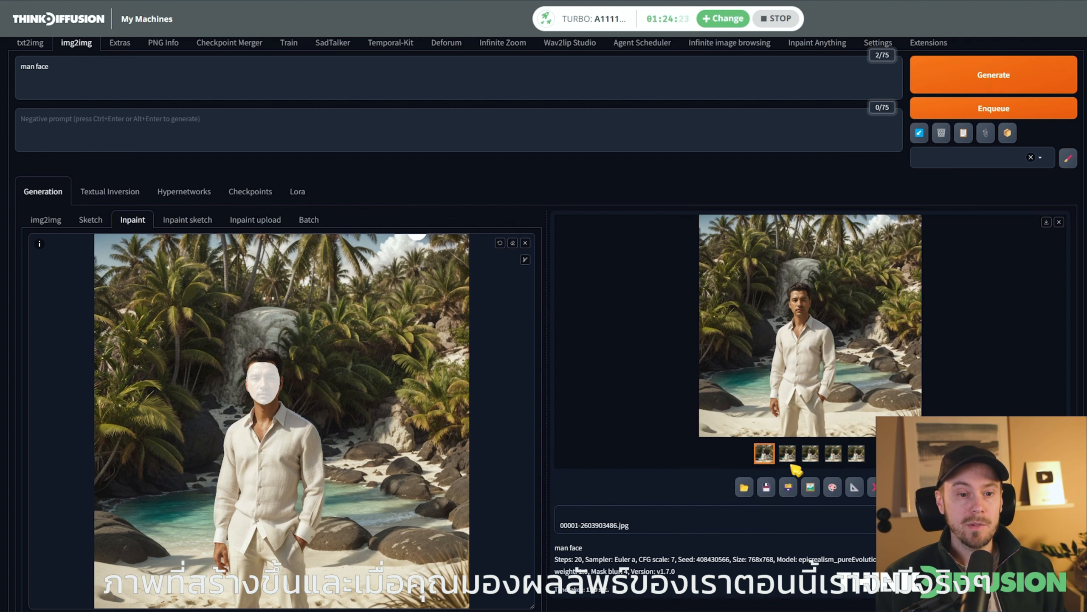
pyautogui.click(764, 453)
pyautogui.click(799, 325)
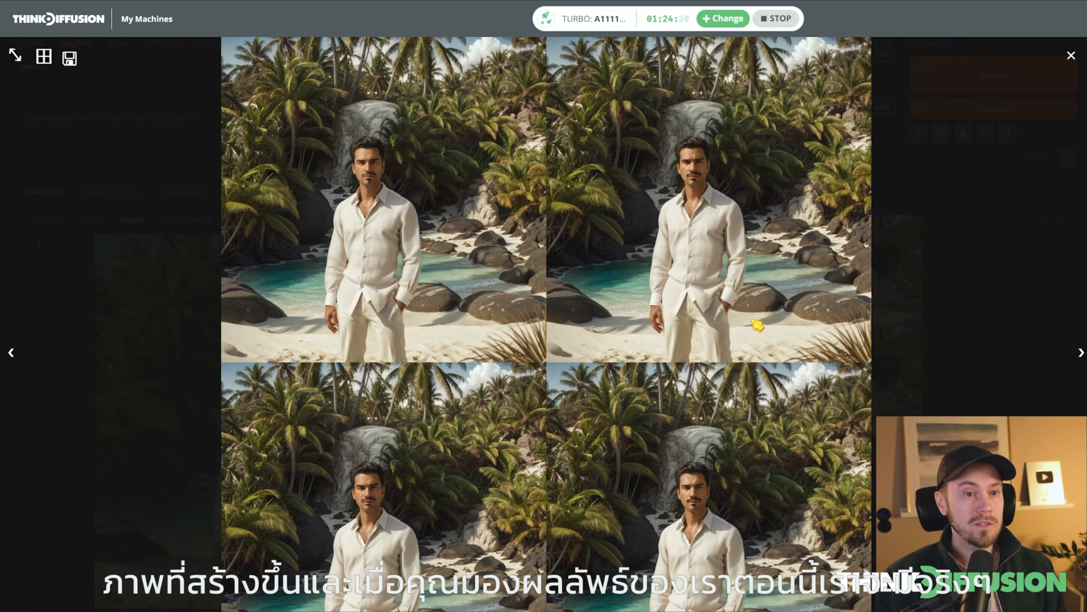
pyautogui.press('Right')
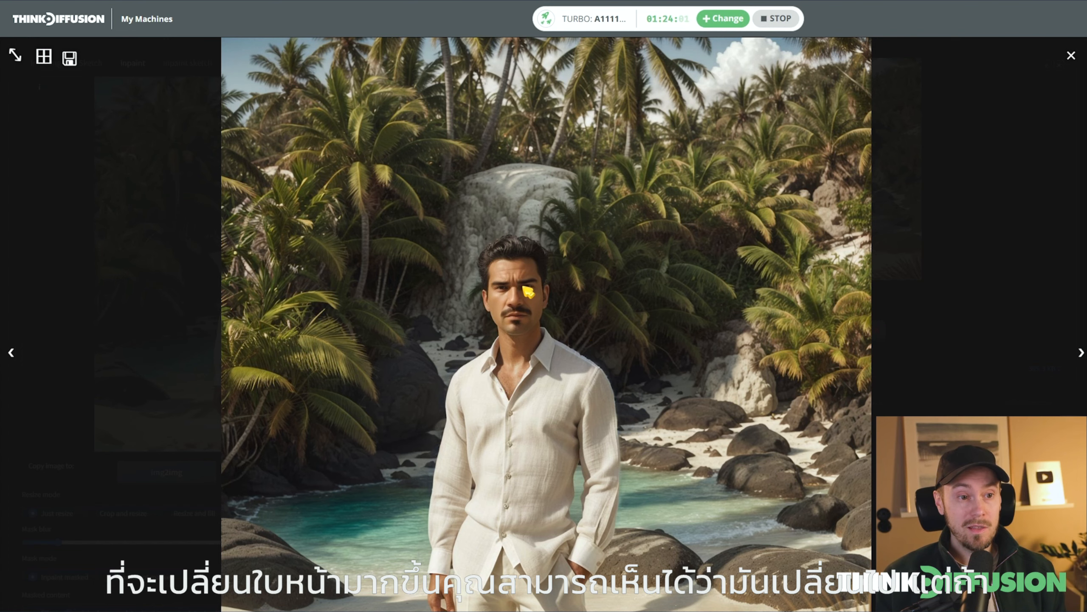
pyautogui.click(860, 440)
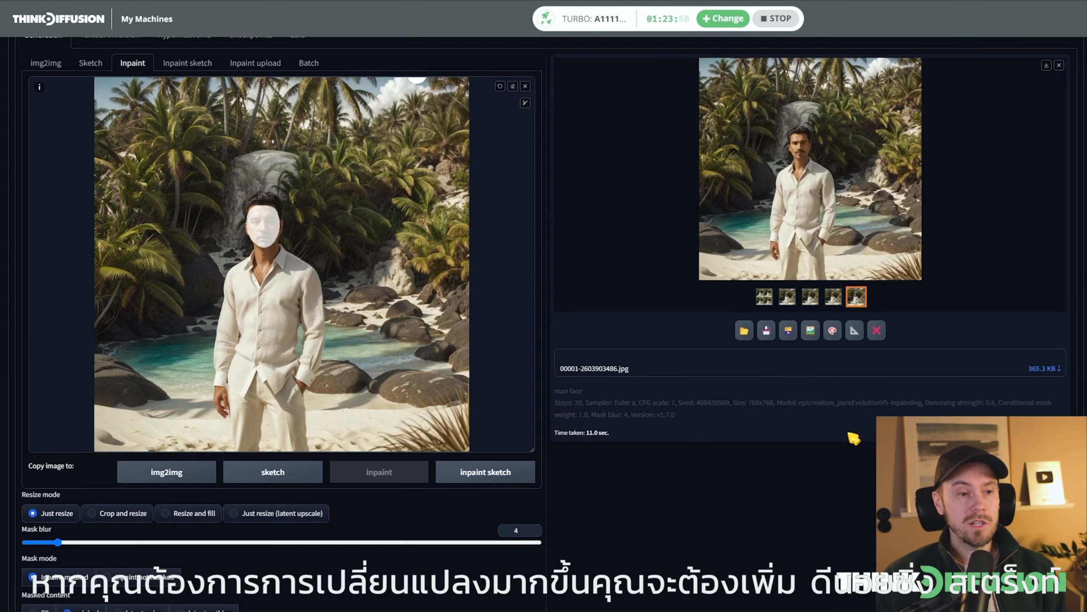
# Raise the denoising strength to 0.8, regenerate the face variations and close the full-size result
pyautogui.scroll(-10, 619, 454)
pyautogui.moveTo(333, 394); pyautogui.dragTo(436, 401)
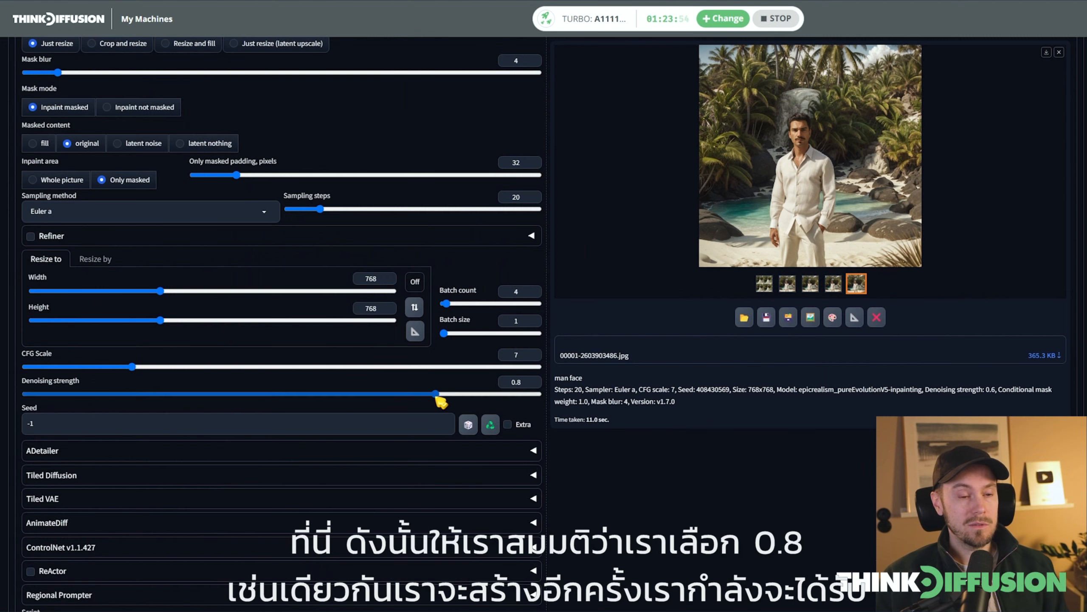
pyautogui.scroll(10, 552, 338)
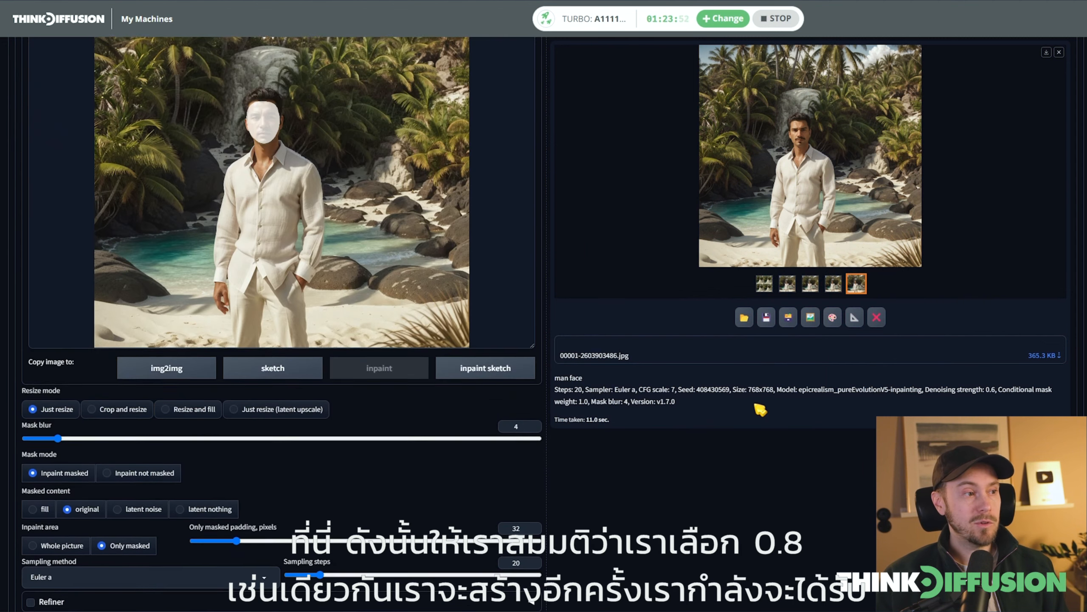
pyautogui.hotkey('ctrl', 'Return')
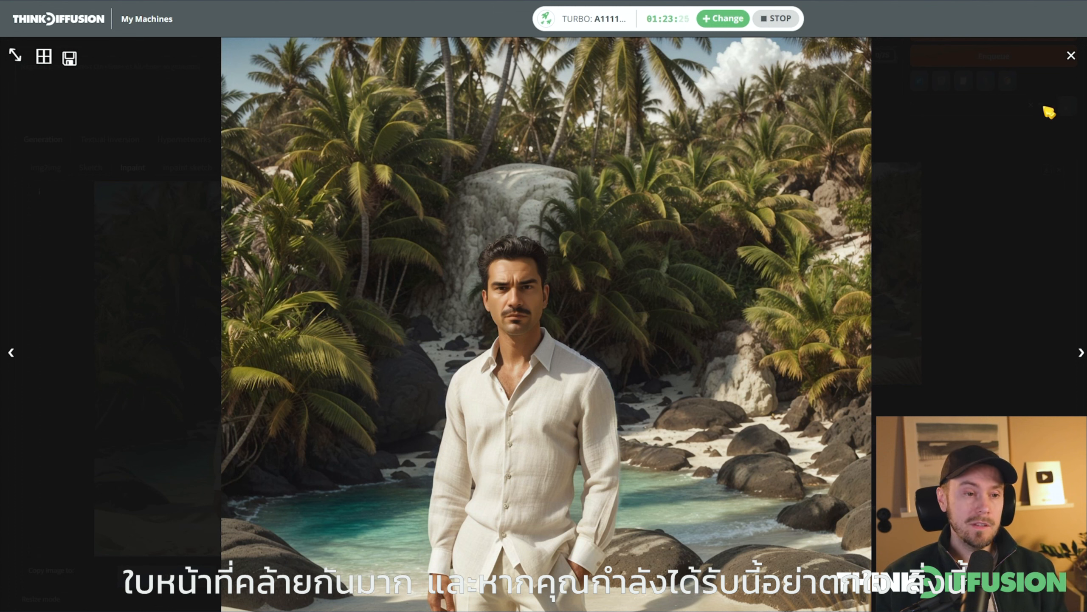
pyautogui.click(1071, 55)
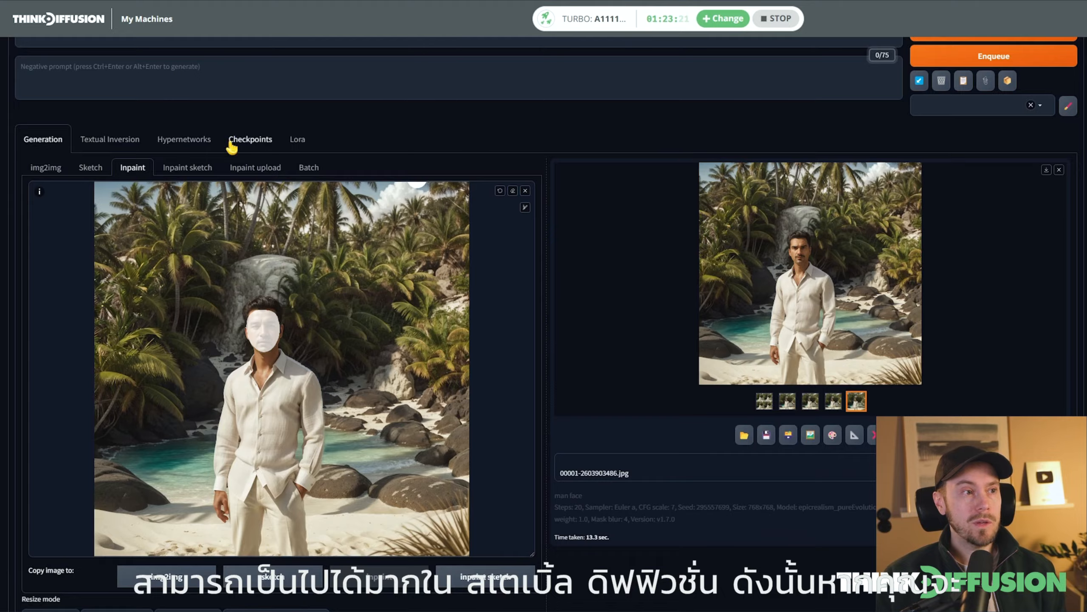
# Switch the Stable Diffusion checkpoint to 03-TD-UltraReal.safetensors
pyautogui.scroll(4, 546, 272)
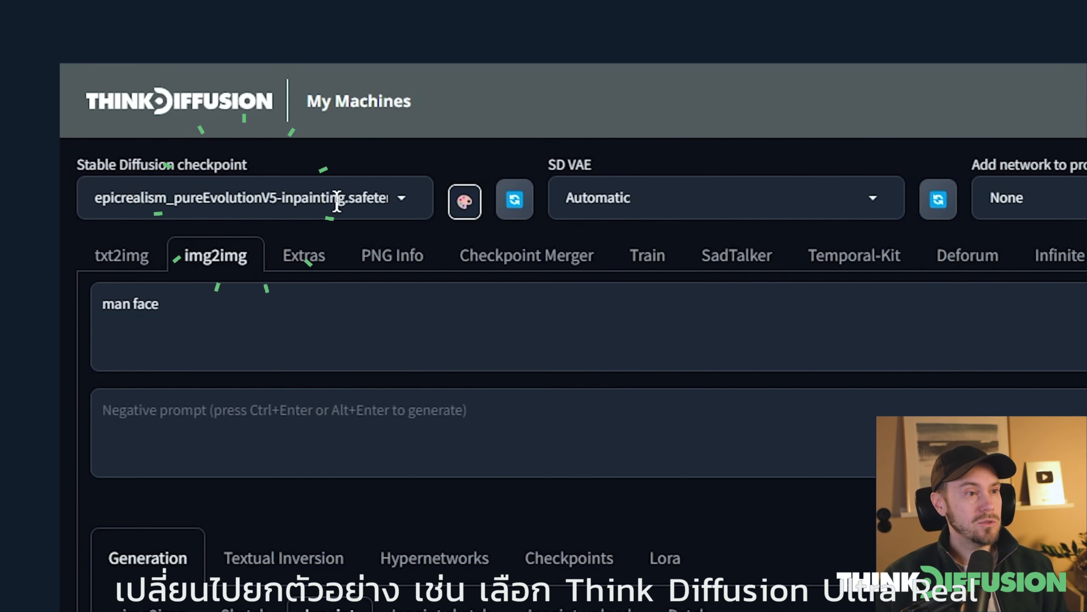
pyautogui.click(244, 201)
pyautogui.write('td')
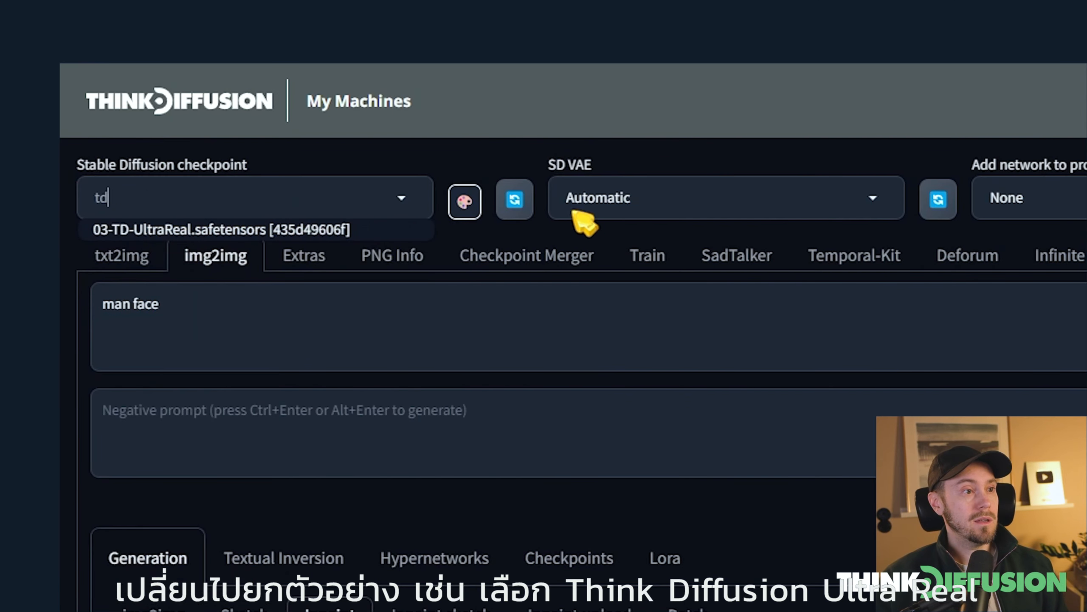
pyautogui.click(235, 231)
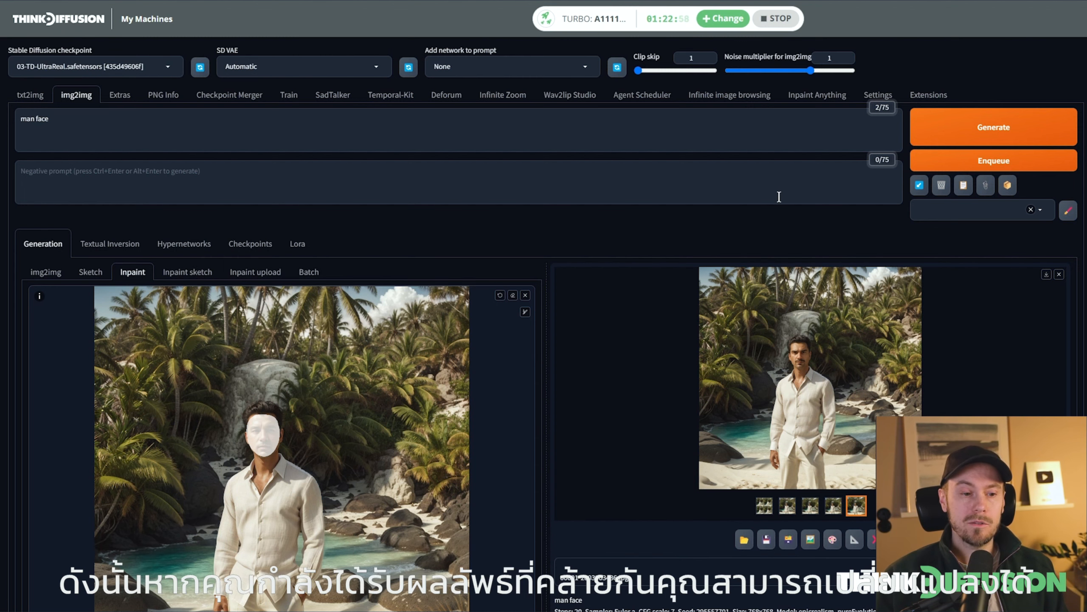
# Raise the sampling steps to 30, regenerate the masked face variations and browse the results
pyautogui.scroll(-5, 779, 196)
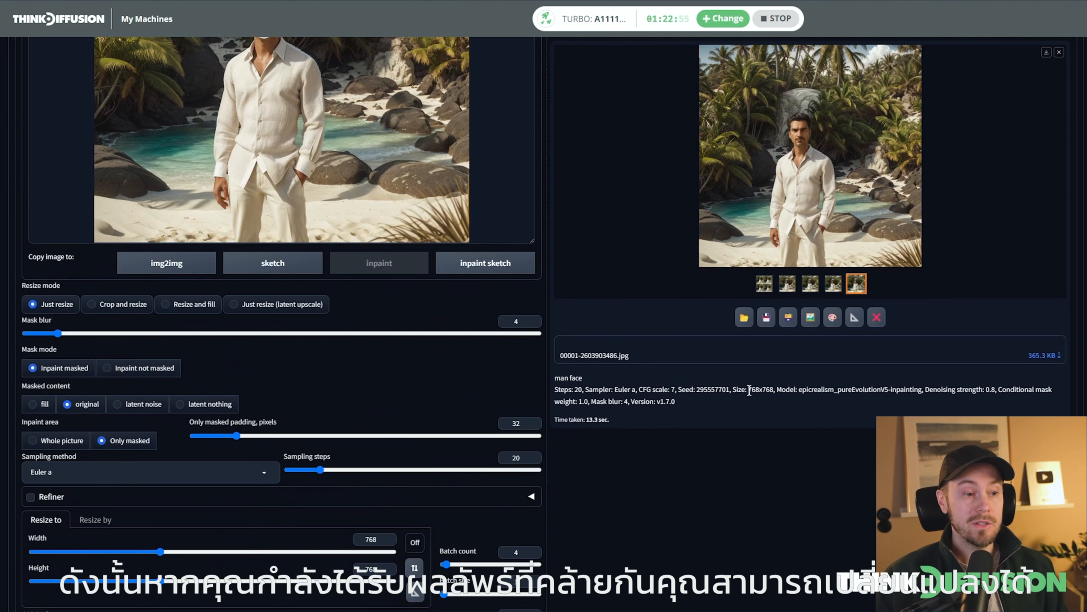
pyautogui.moveTo(321, 470); pyautogui.dragTo(337, 470)
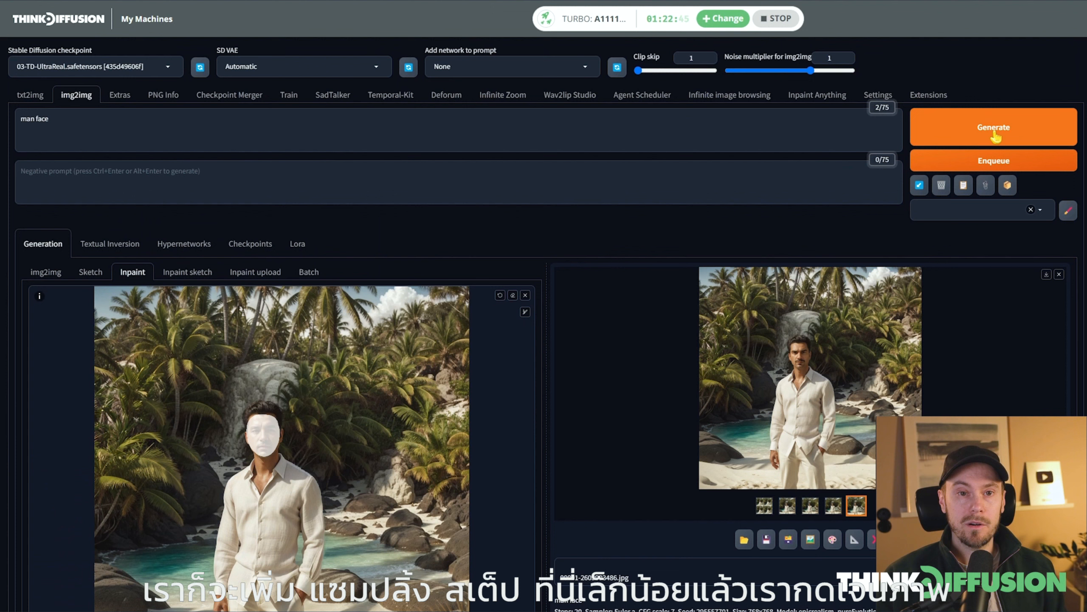
pyautogui.click(995, 131)
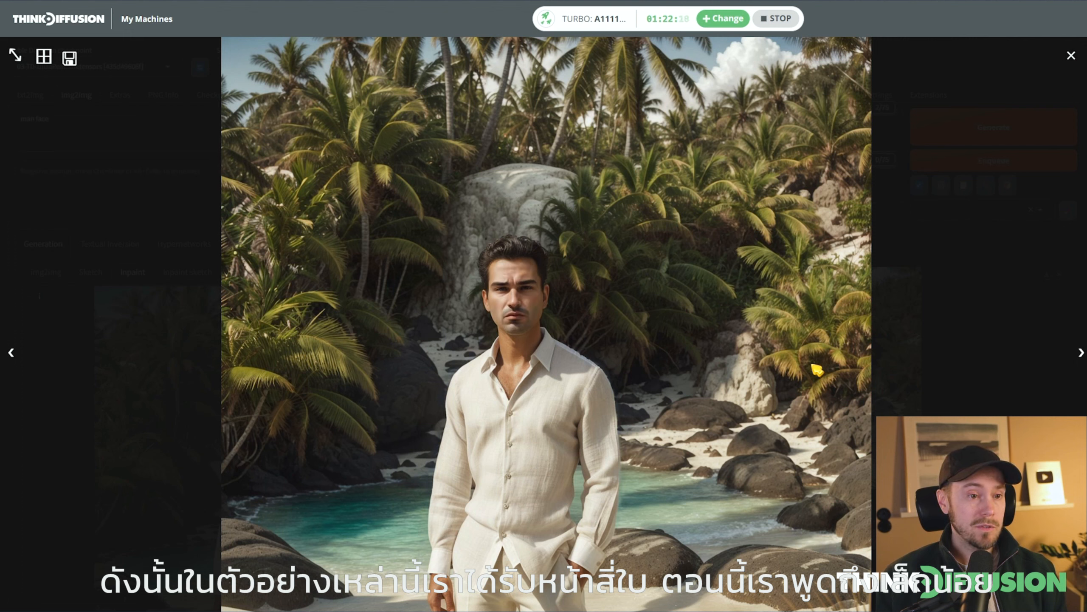
pyautogui.press('Right')
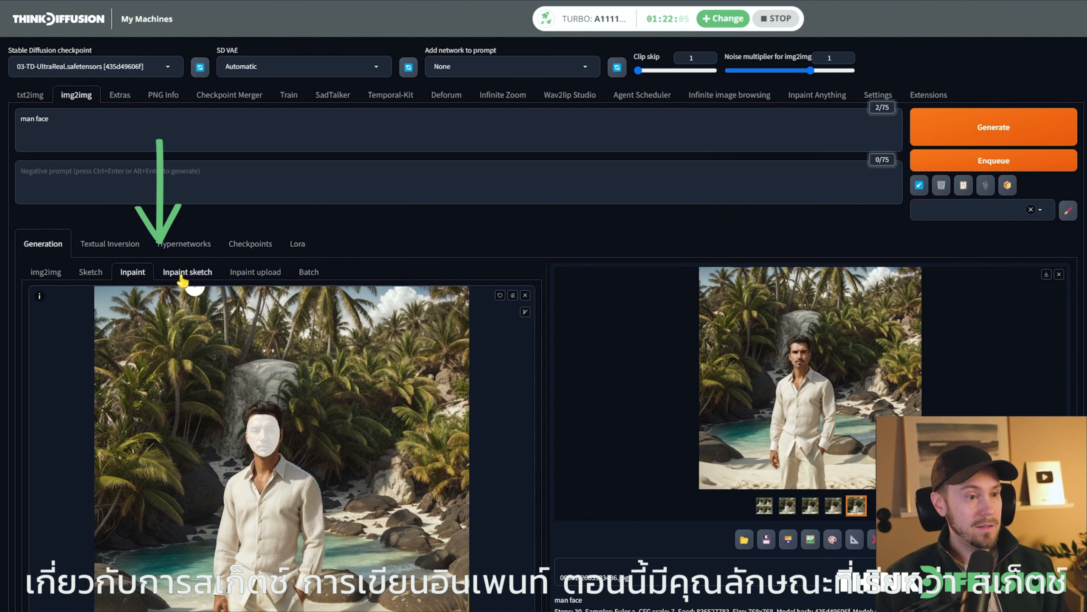
# Load the generated beach portrait with the new face into the img2img Sketch canvas
pyautogui.scroll(-1, 343, 351)
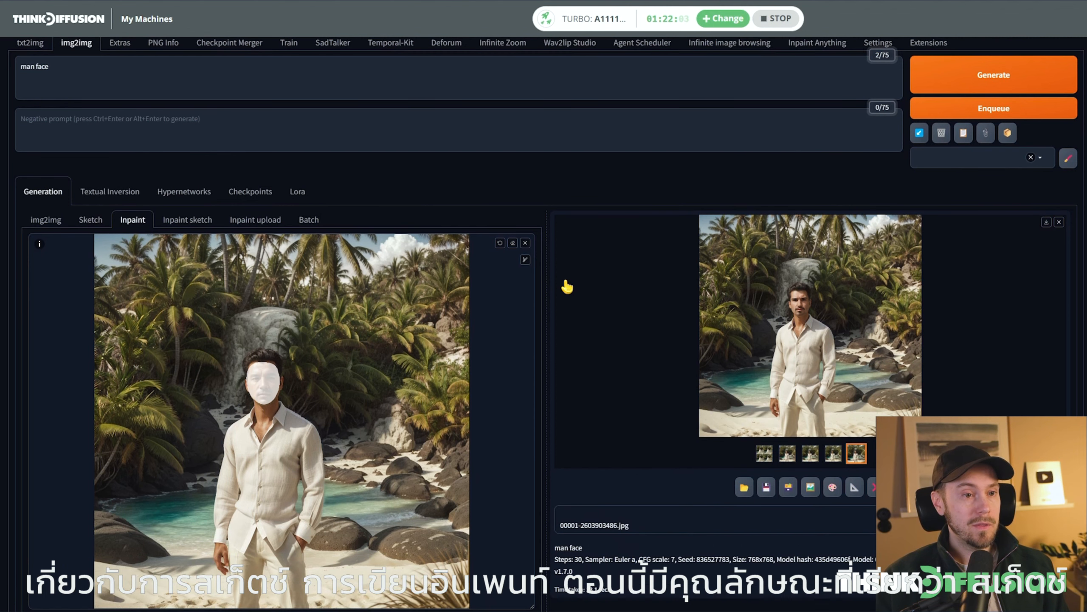
pyautogui.click(90, 219)
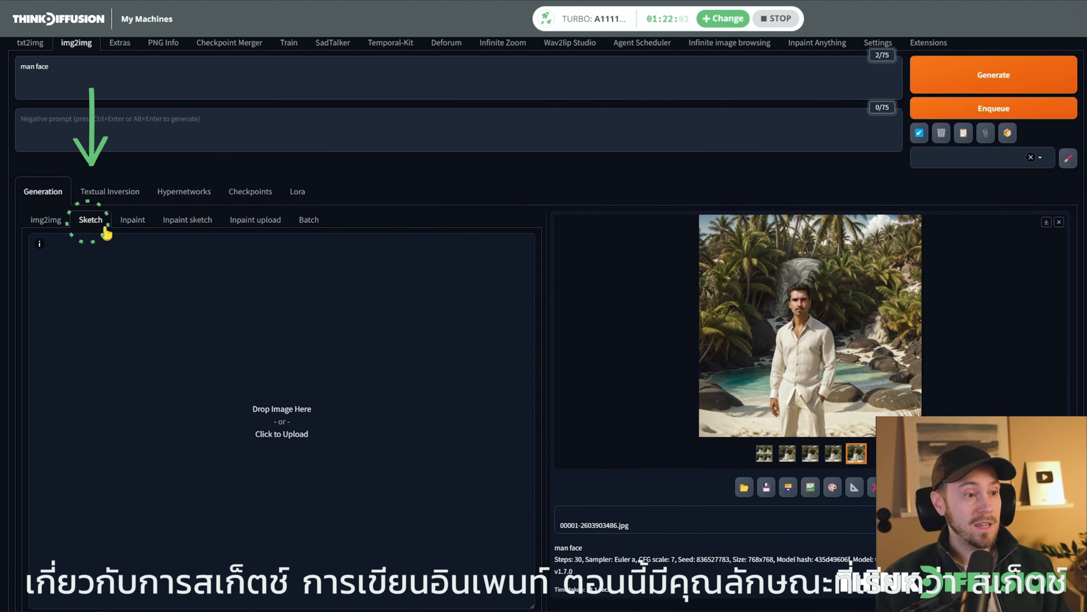
pyautogui.moveTo(425, 339); pyautogui.dragTo(306, 359)
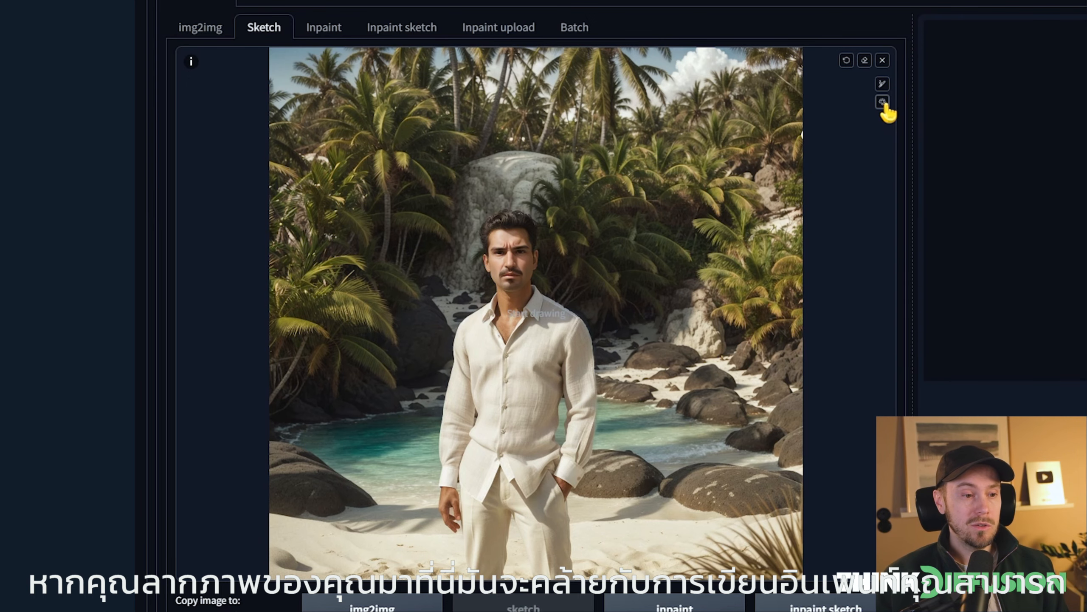
# Set the brush colour to magenta (RGB 255, 0, 208) and paint a flamingo shape standing in the water beside the man
pyautogui.click(883, 102)
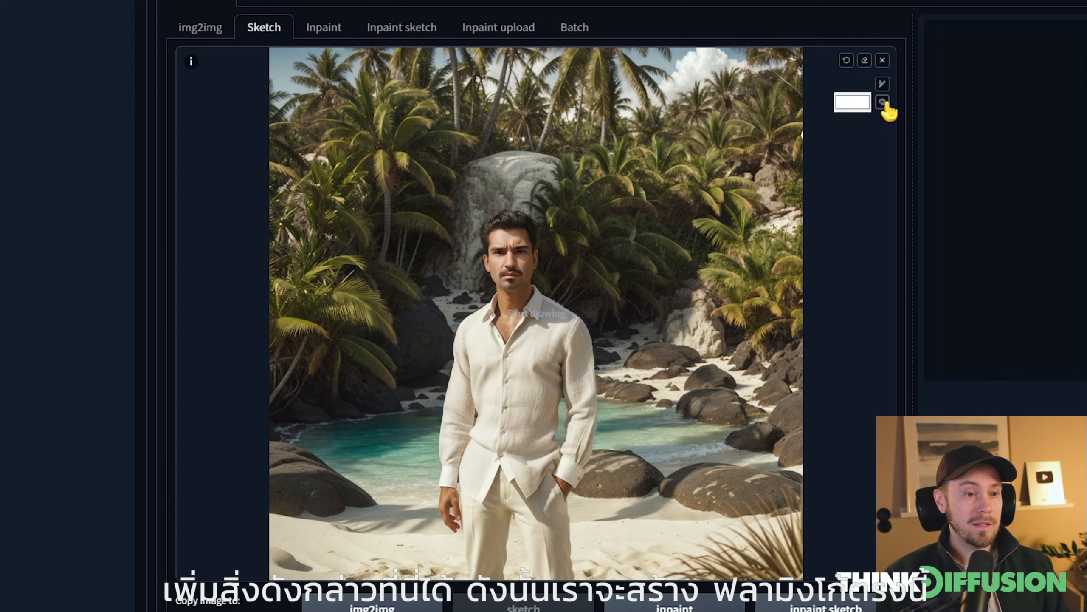
pyautogui.click(858, 105)
pyautogui.click(911, 232)
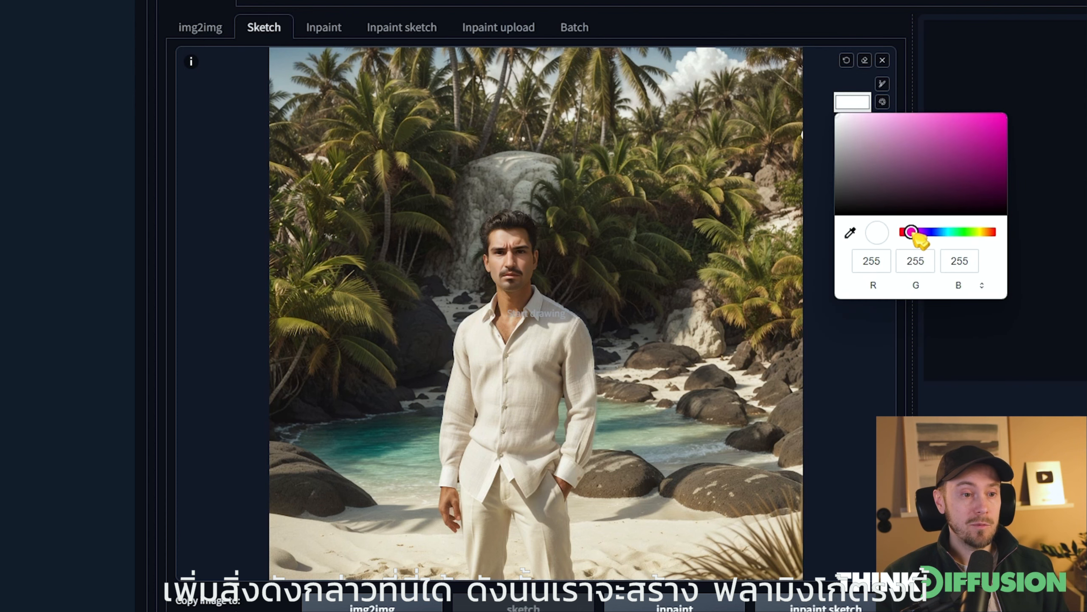
pyautogui.click(1005, 114)
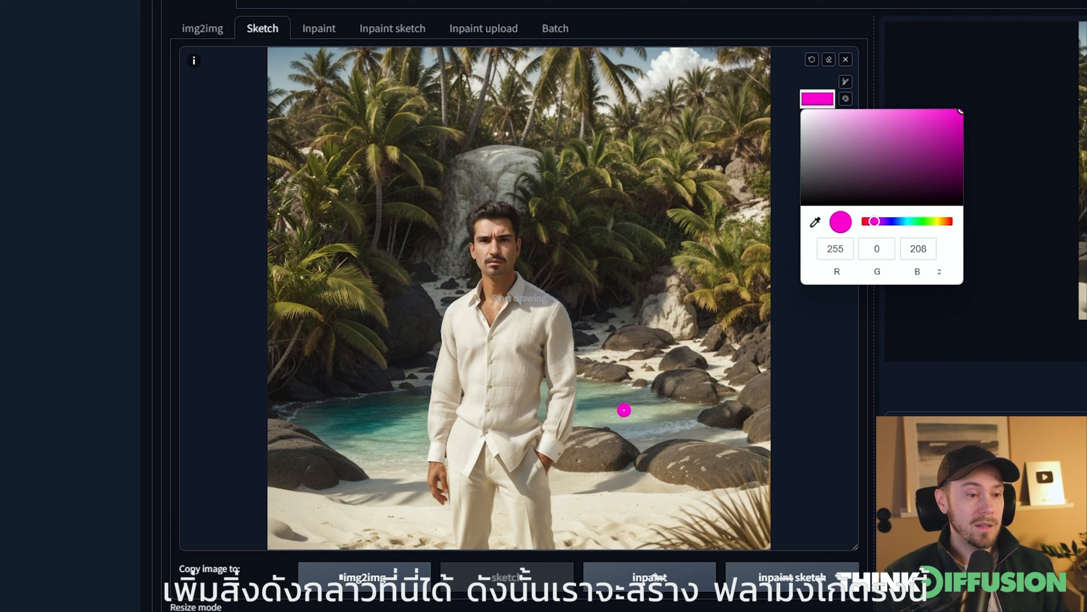
pyautogui.moveTo(632, 436)
pyautogui.mouseDown()
pyautogui.moveTo(632, 323)
pyautogui.moveTo(597, 311)
pyautogui.moveTo(615, 318)
pyautogui.moveTo(621, 302)
pyautogui.moveTo(633, 310)
pyautogui.moveTo(612, 308)
pyautogui.moveTo(641, 313)
pyautogui.moveTo(606, 311)
pyautogui.moveTo(623, 307)
pyautogui.moveTo(604, 297)
pyautogui.moveTo(595, 304)
pyautogui.moveTo(578, 246)
pyautogui.mouseUp()
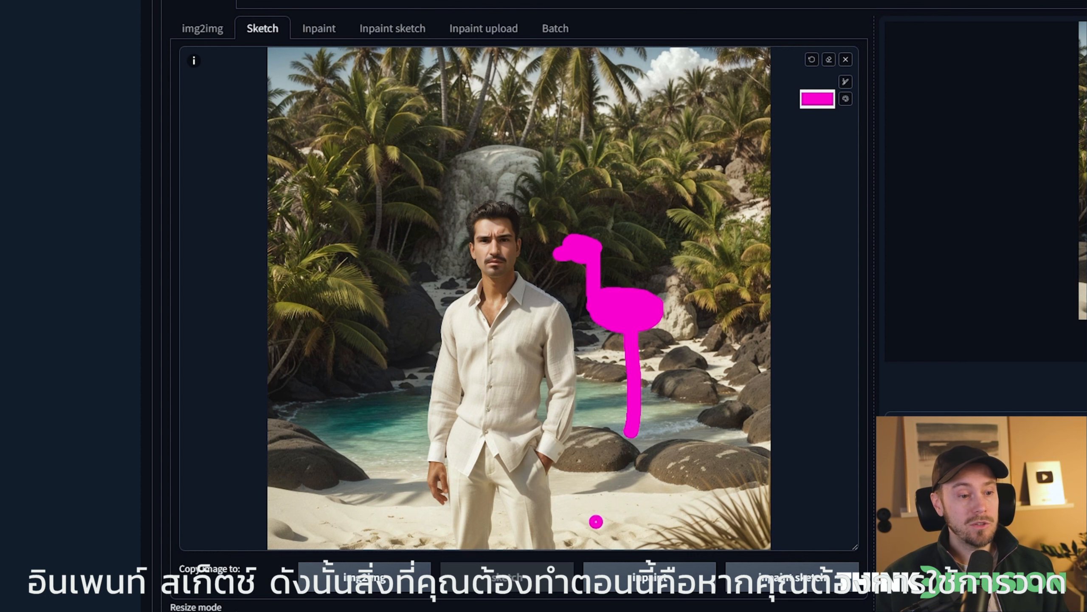
# Send the sketched image to Inpaint and mask the whole painted flamingo, slightly past its outline
pyautogui.click(648, 590)
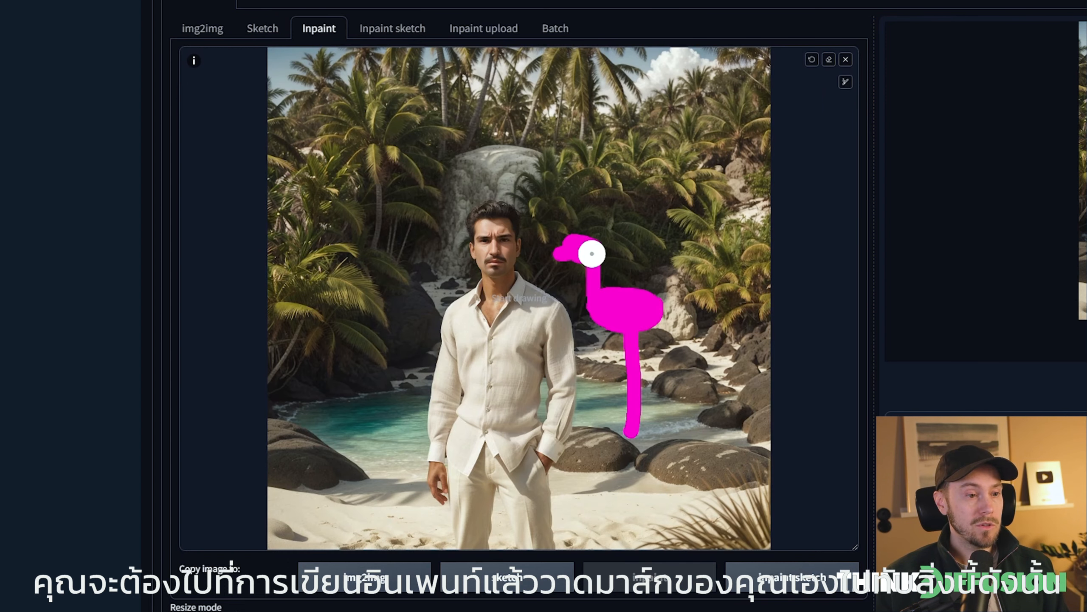
pyautogui.moveTo(587, 250)
pyautogui.mouseDown()
pyautogui.moveTo(566, 247)
pyautogui.moveTo(594, 259)
pyautogui.moveTo(601, 293)
pyautogui.moveTo(653, 308)
pyautogui.moveTo(648, 320)
pyautogui.moveTo(604, 320)
pyautogui.moveTo(631, 327)
pyautogui.moveTo(630, 429)
pyautogui.mouseUp()
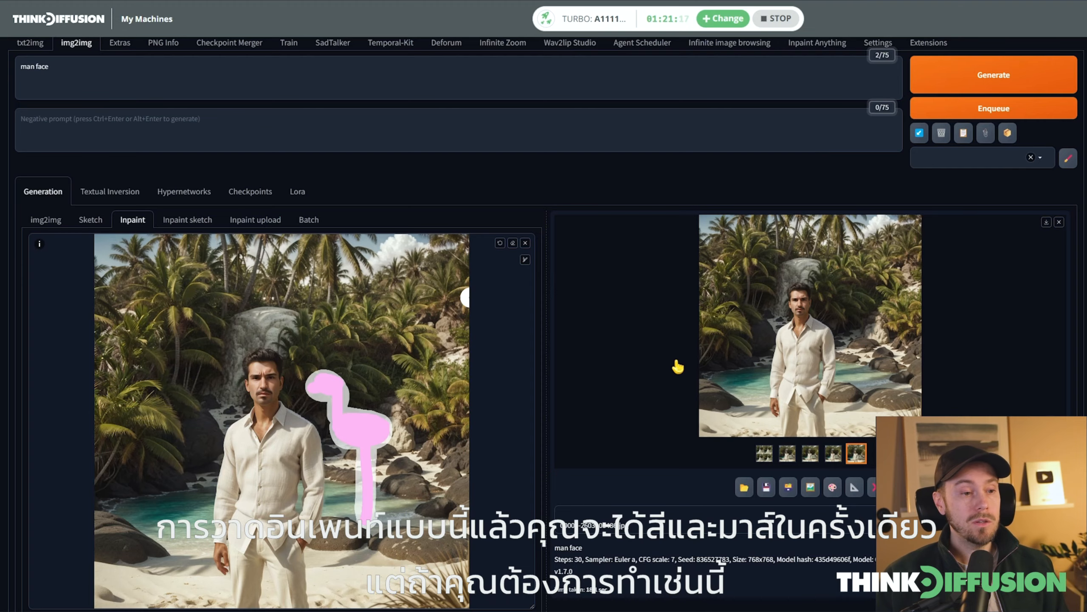
# Replace the prompt with "flamingo standing in water"
pyautogui.scroll(1, 662, 370)
pyautogui.hotkey('ctrl', 'a')
pyautogui.write('flamingo standing in w')
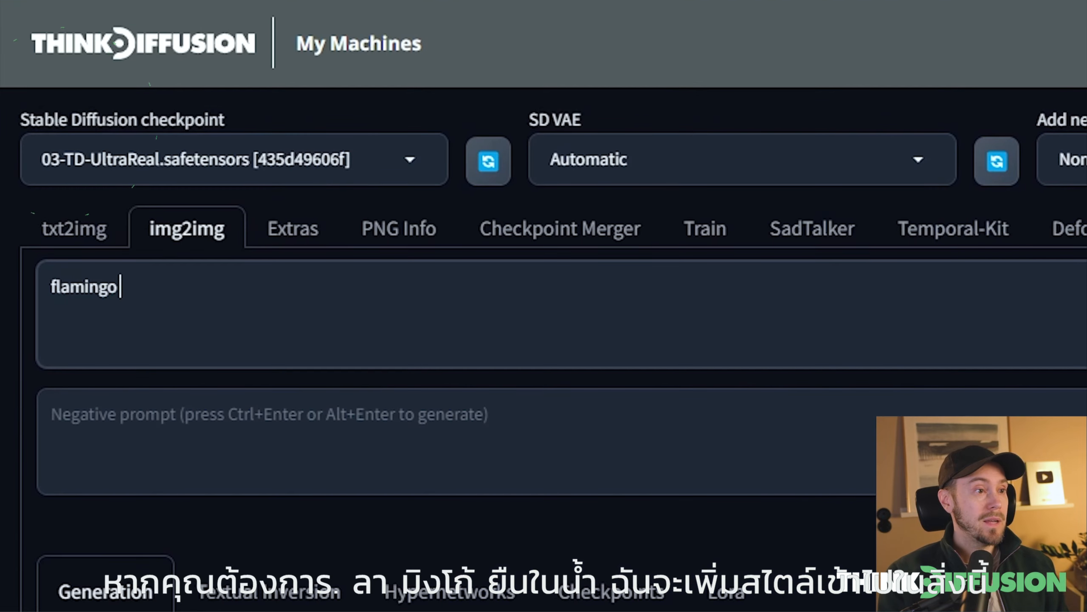
pyautogui.write('ater')
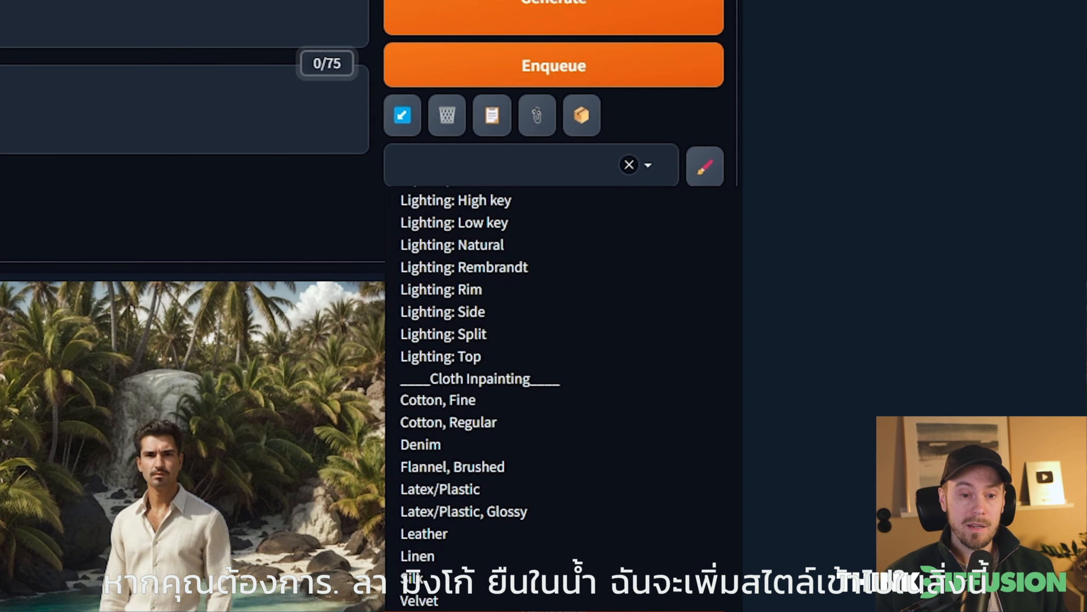
# Apply the Original Photo Style and Default_Negative styles, and generate variations of the masked flamingo
pyautogui.click(445, 610)
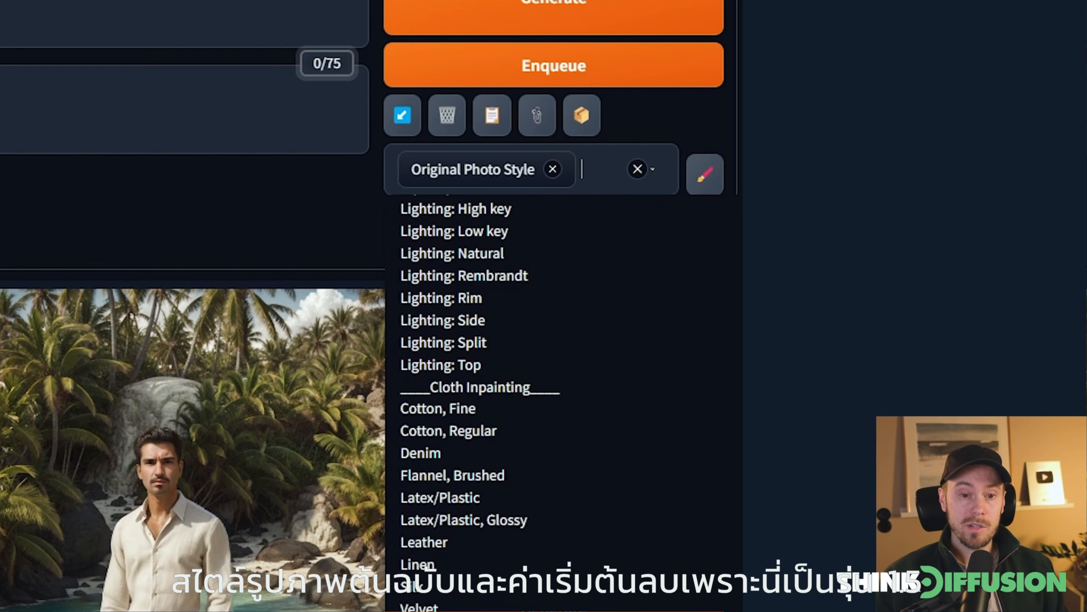
pyautogui.click(445, 610)
pyautogui.click(582, 229)
pyautogui.scroll(-10, 613, 404)
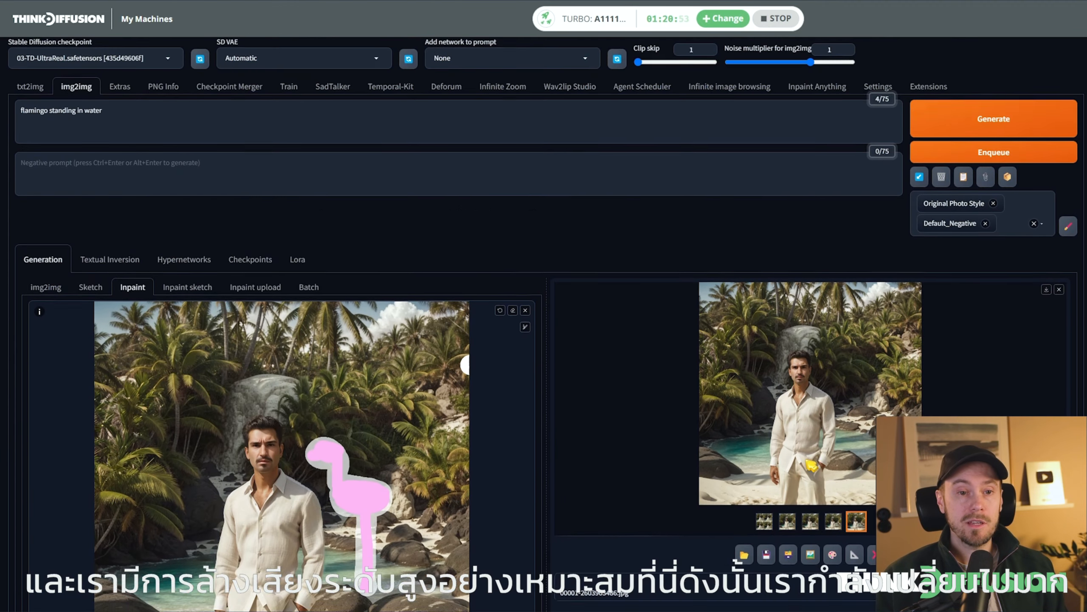
pyautogui.scroll(1, 812, 465)
pyautogui.click(995, 129)
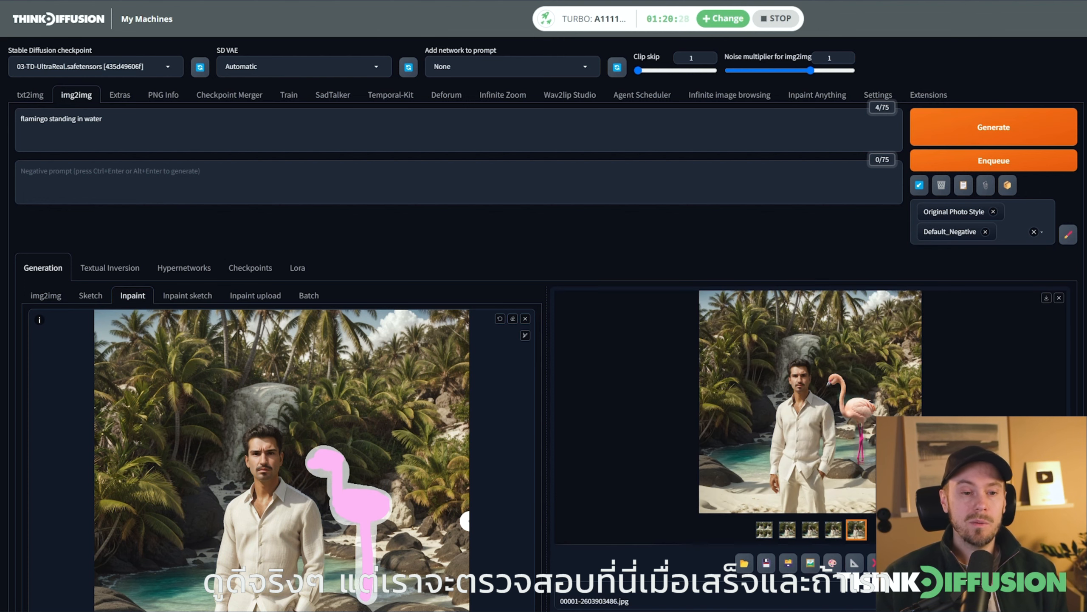
# Review the grid of generated flamingo variations full size, and return to the inpaint view
pyautogui.click(764, 531)
pyautogui.click(808, 451)
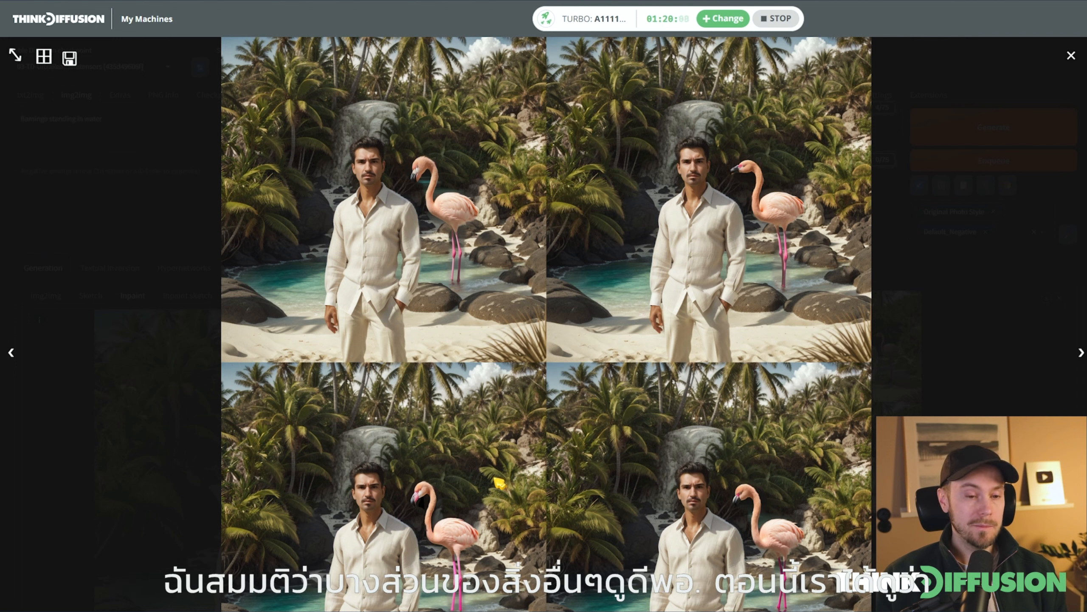
pyautogui.click(499, 483)
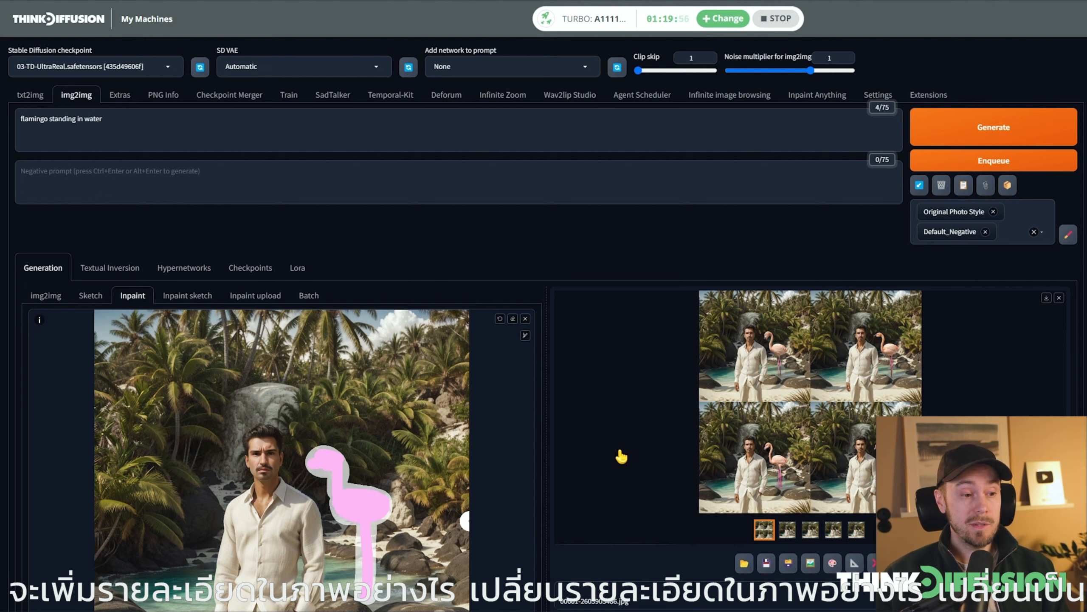
pyautogui.scroll(-1, 621, 457)
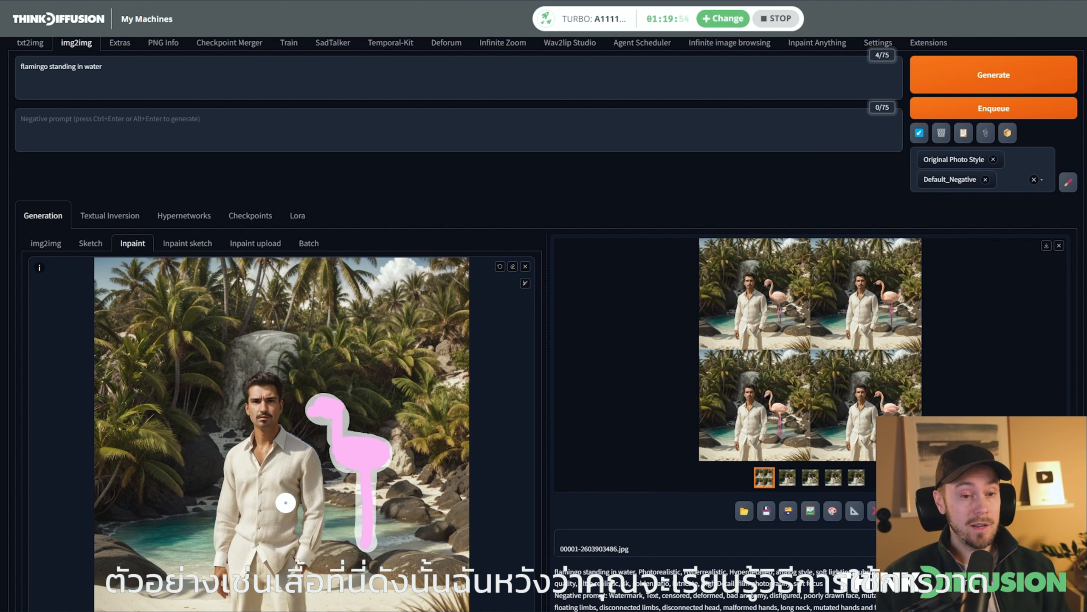